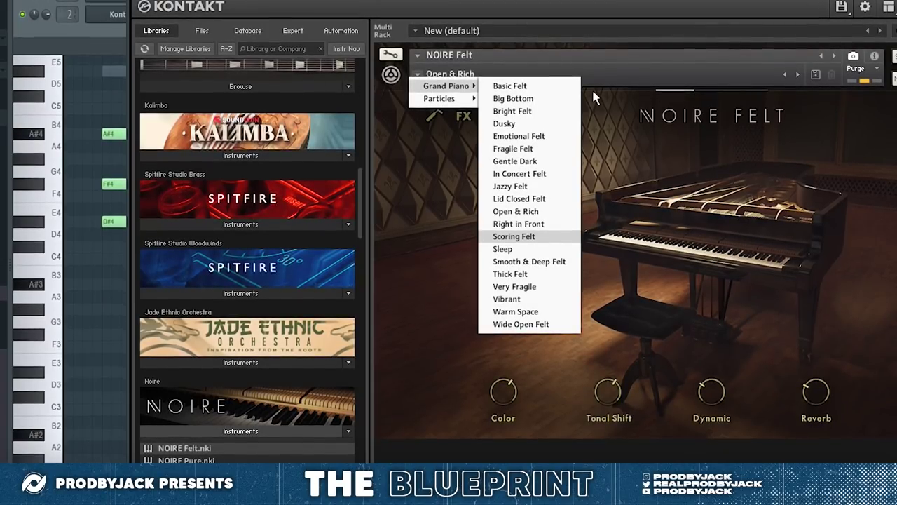
Load the Scoring Felt grand piano preset in the NOIRE Felt instrument.
{"action": "key", "text": "Return"}
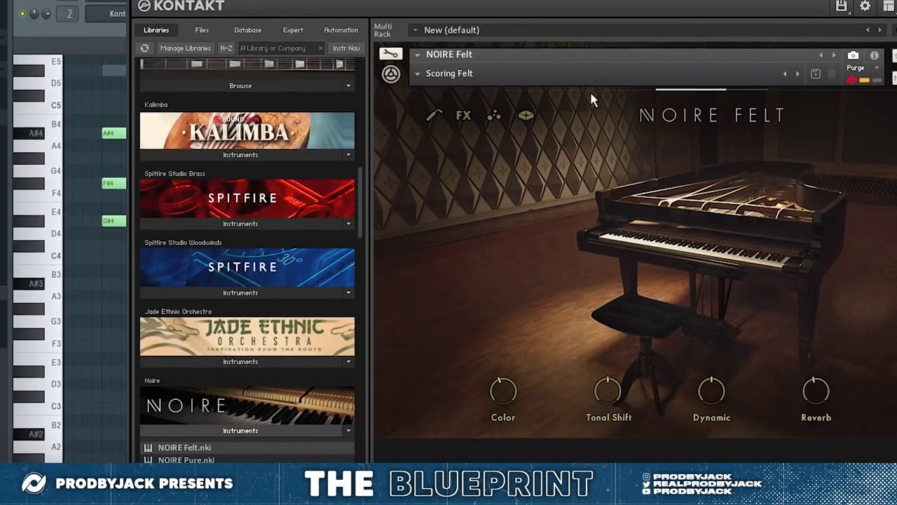
{"action": "left_click", "coordinate": [427, 79]}
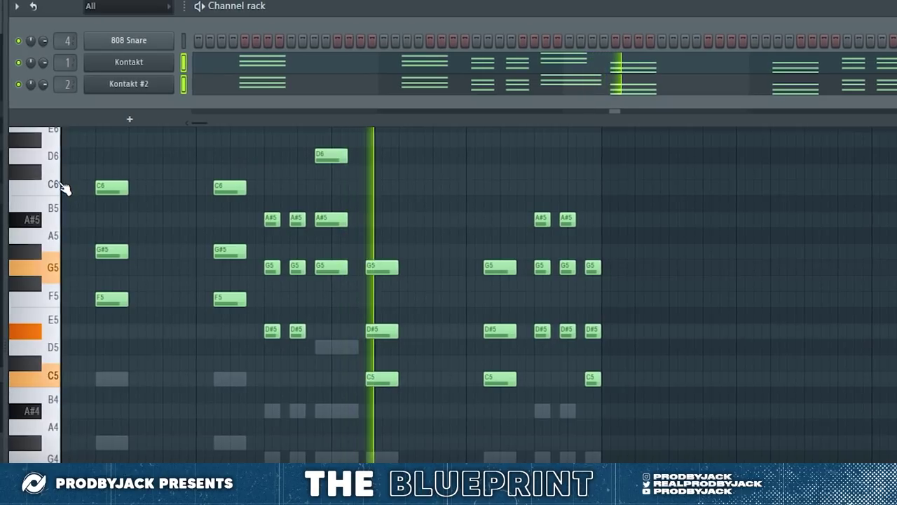
Open the rendered piano audio clip in the audio editor and set its sample rate to 2000 Hz in the sample properties.
{"action": "right_click", "coordinate": [478, 444]}
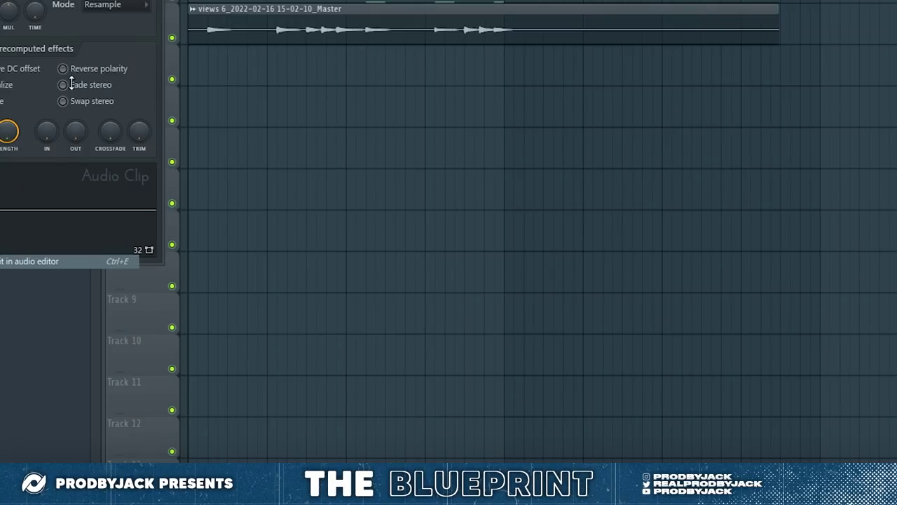
{"action": "key", "text": "ctrl+e"}
{"action": "left_click", "coordinate": [266, 126]}
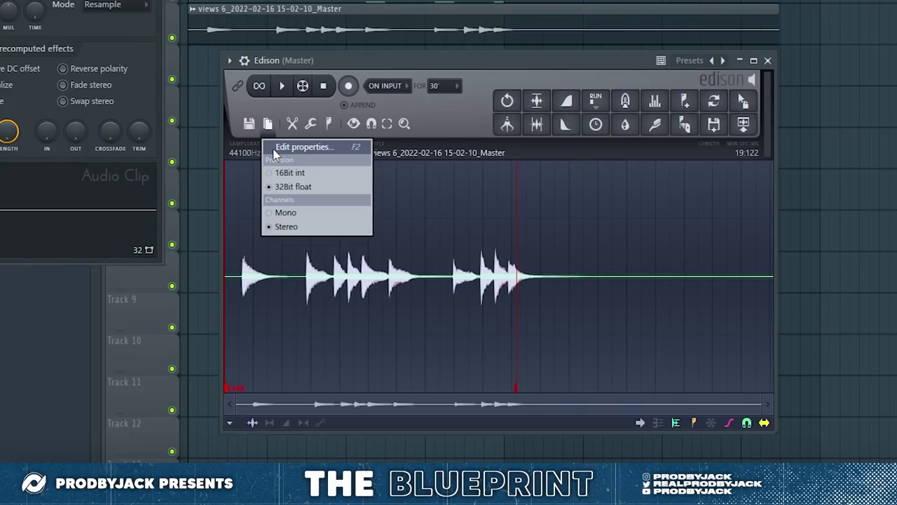
{"action": "left_click", "coordinate": [298, 146]}
{"action": "type", "text": "200"}
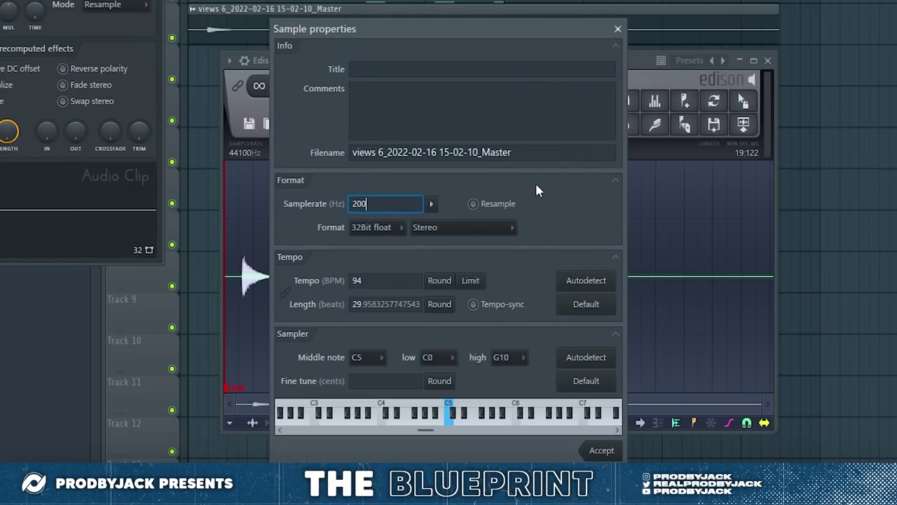
{"action": "type", "text": "0"}
{"action": "left_click", "coordinate": [592, 448]}
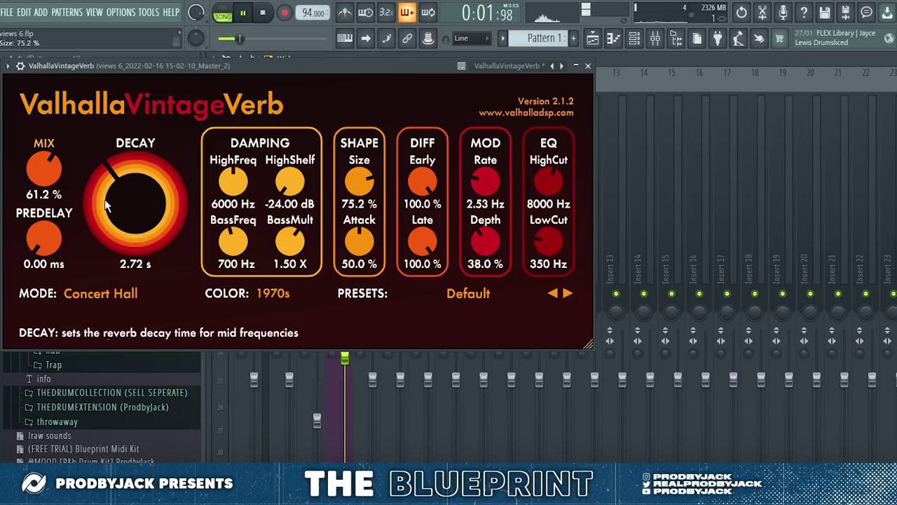
Lower the ValhallaVintageVerb mix on the piano track to 39.2 % and close the reverb.
{"action": "left_click_drag", "start_coordinate": [52, 173], "coordinate": [56, 212]}
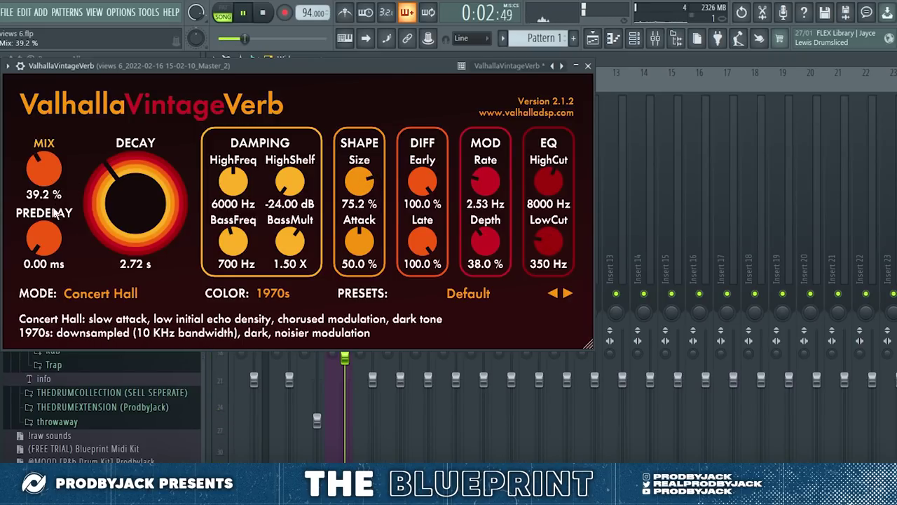
{"action": "left_click", "coordinate": [588, 66]}
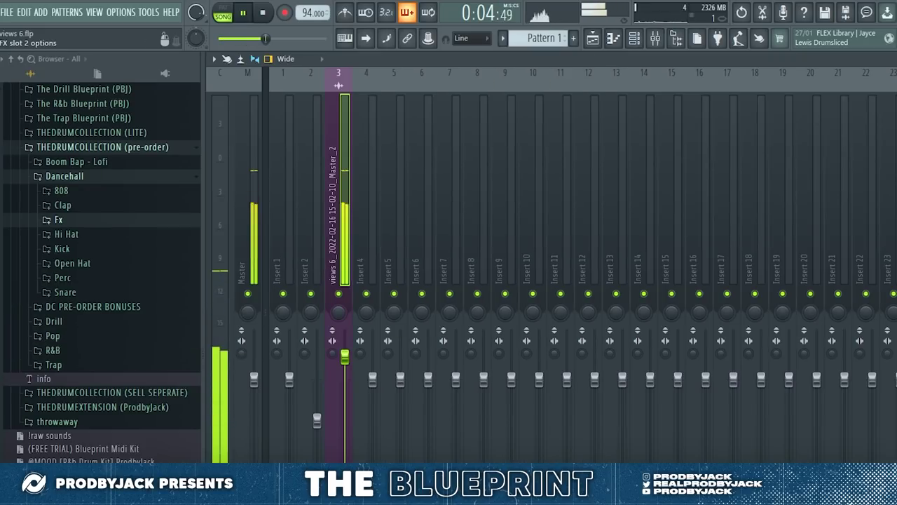
Add Fruity parametric EQ 2 to the piano's mixer track, load its next preset and move the lowest band to a higher frequency.
{"action": "left_click", "coordinate": [896, 126]}
{"action": "left_click", "coordinate": [813, 220]}
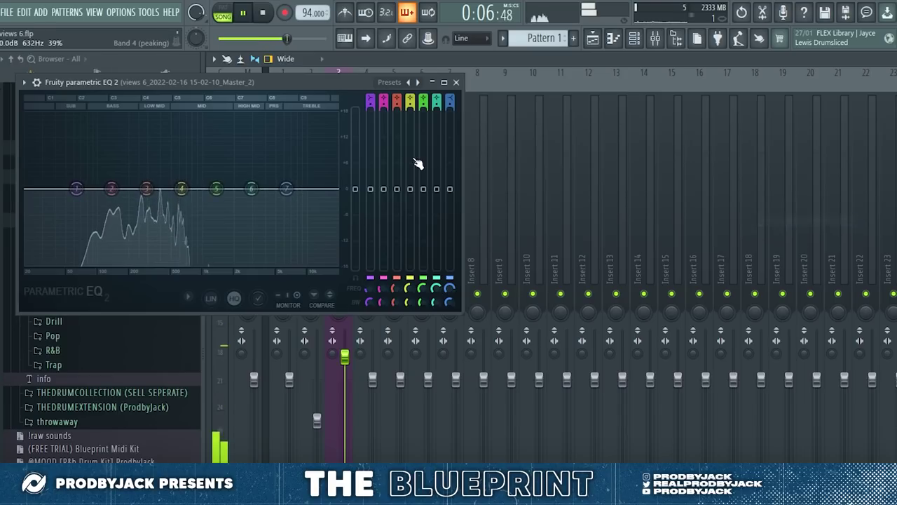
{"action": "left_click", "coordinate": [419, 83]}
{"action": "left_click_drag", "start_coordinate": [26, 189], "coordinate": [121, 190]}
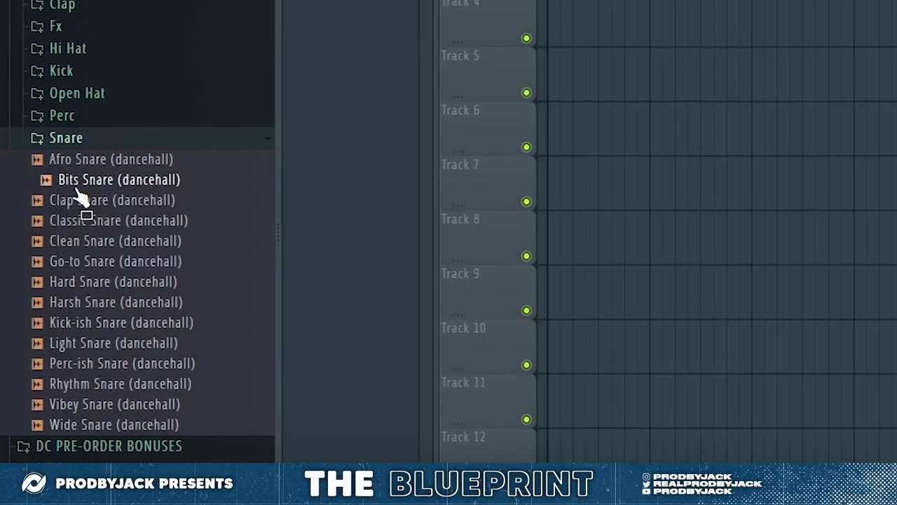
Audition the Clap, Classic, Clean, Hard and Go-to snares in the Dancehall drum folder.
{"action": "left_click", "coordinate": [95, 195]}
{"action": "left_click", "coordinate": [102, 214]}
{"action": "left_click", "coordinate": [98, 236]}
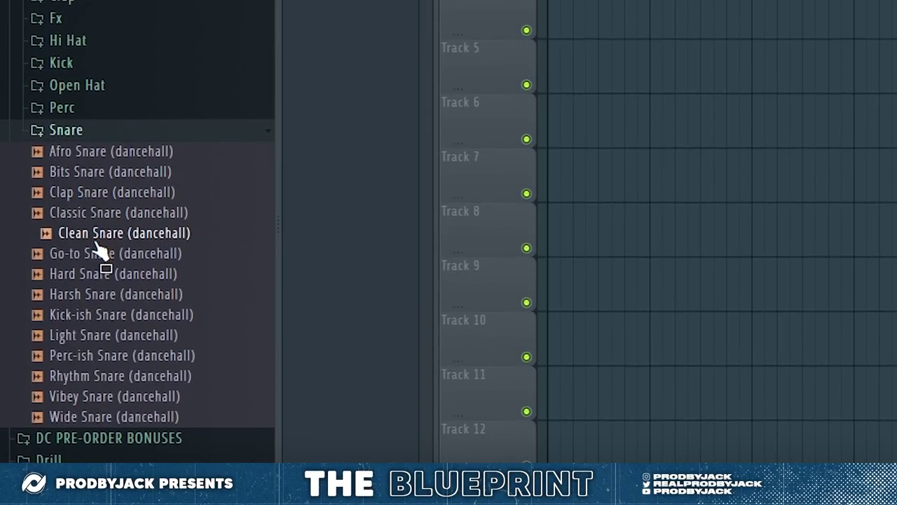
{"action": "left_click", "coordinate": [92, 276]}
{"action": "left_click", "coordinate": [104, 256]}
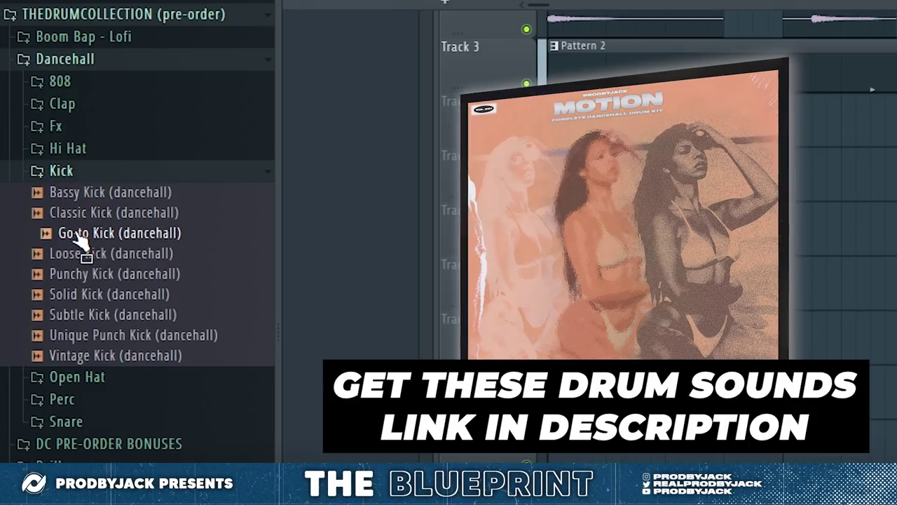
Audition several Dancehall kick samples and add Loose Kick (dancehall) to the project.
{"action": "left_click", "coordinate": [90, 254]}
{"action": "left_click", "coordinate": [86, 295]}
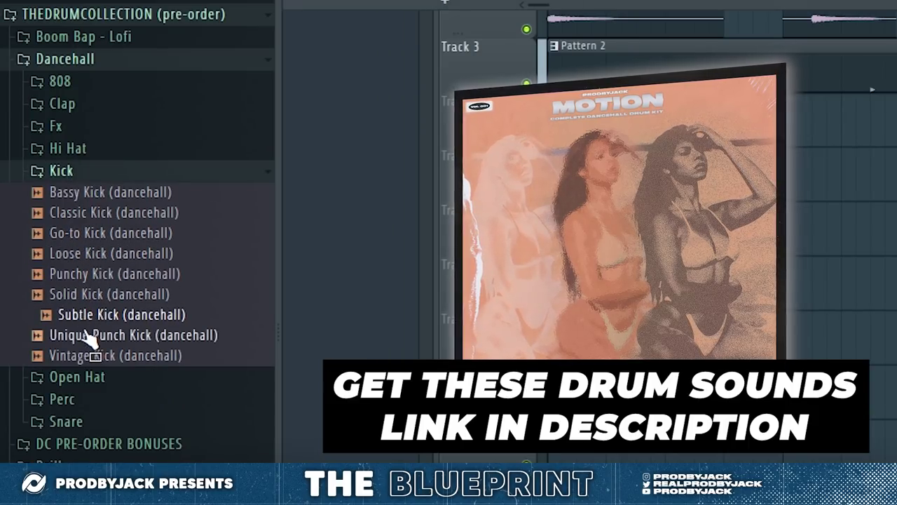
{"action": "left_click_drag", "start_coordinate": [85, 264], "coordinate": [403, 70]}
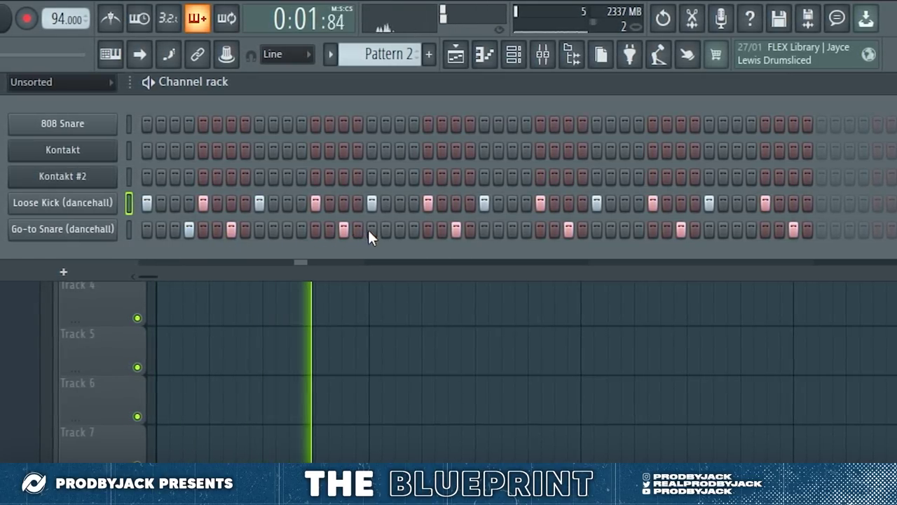
Add Go-to Snare hits on steps 12, 20, 28, 36 and 44, and play the pattern from the start.
{"action": "left_click", "coordinate": [305, 228]}
{"action": "left_click", "coordinate": [421, 229]}
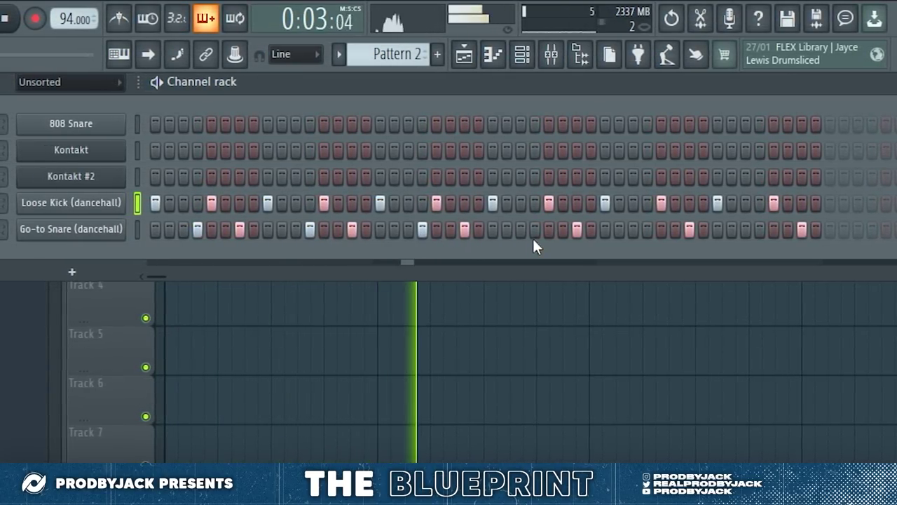
{"action": "left_click", "coordinate": [533, 230]}
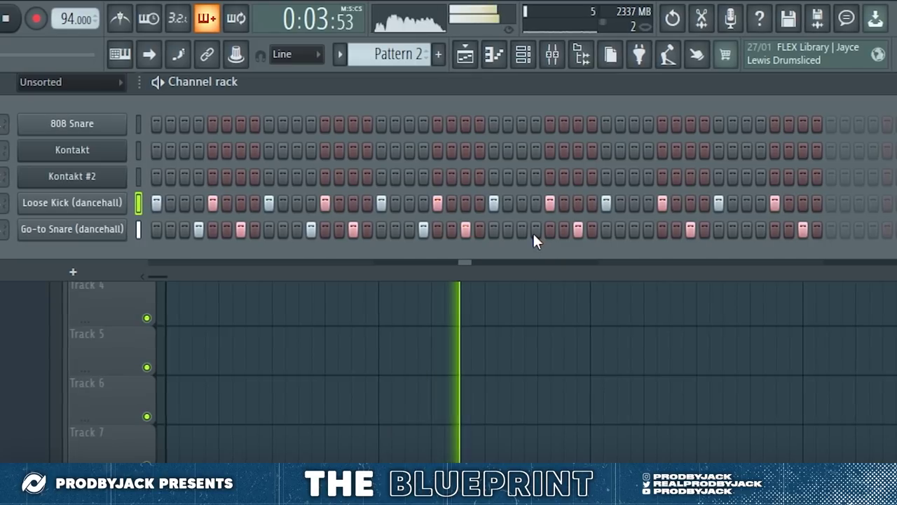
{"action": "left_click", "coordinate": [763, 230]}
{"action": "left_click", "coordinate": [527, 57]}
{"action": "scroll", "coordinate": [631, 249], "scroll_direction": "down", "scroll_amount": 3}
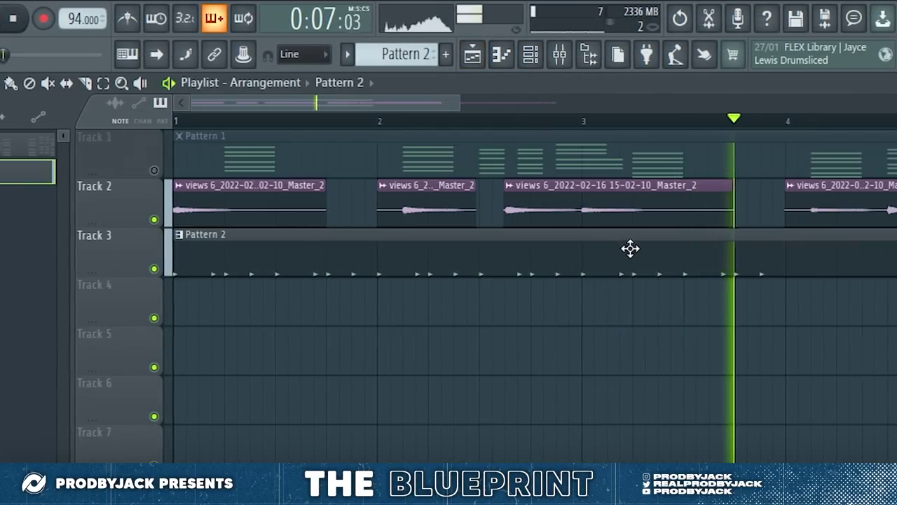
{"action": "key", "text": "space"}
{"action": "key", "text": "space"}
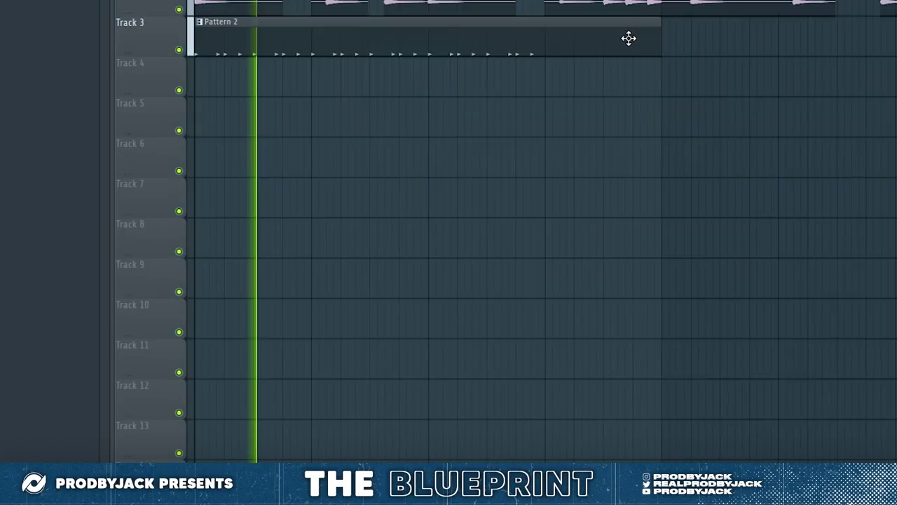
Lengthen the Loose Kick notes to one beat each, duplicate them and delete the copies beyond bar 4.
{"action": "double_click", "coordinate": [709, 255]}
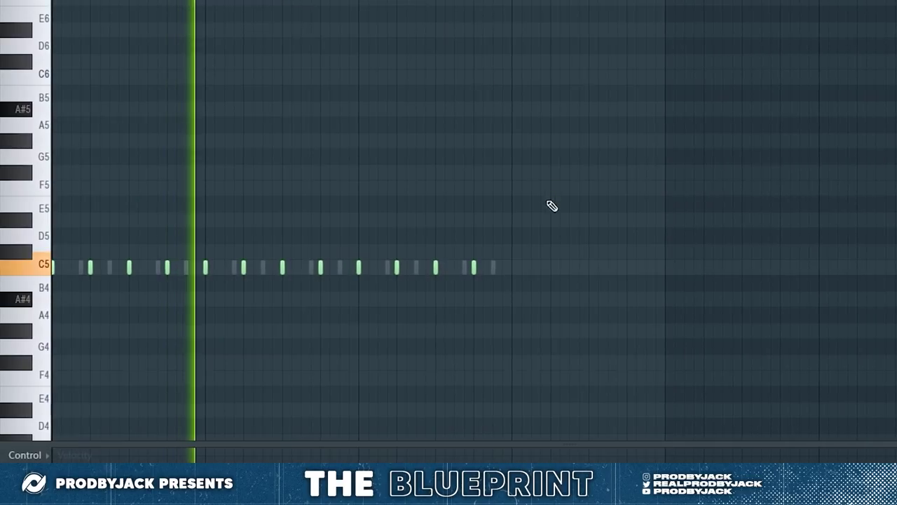
{"action": "left_click_drag", "start_coordinate": [576, 229], "coordinate": [99, 270]}
{"action": "key", "text": "ctrl+b"}
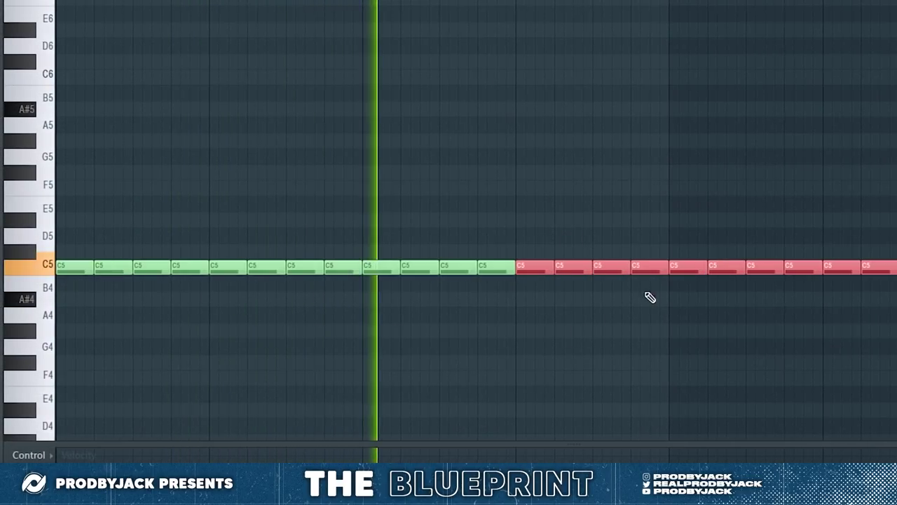
{"action": "right_click", "coordinate": [687, 267]}
Open the Go-to Snare notes in the piano roll and lengthen all of them to three steps each.
{"action": "key", "text": "F6"}
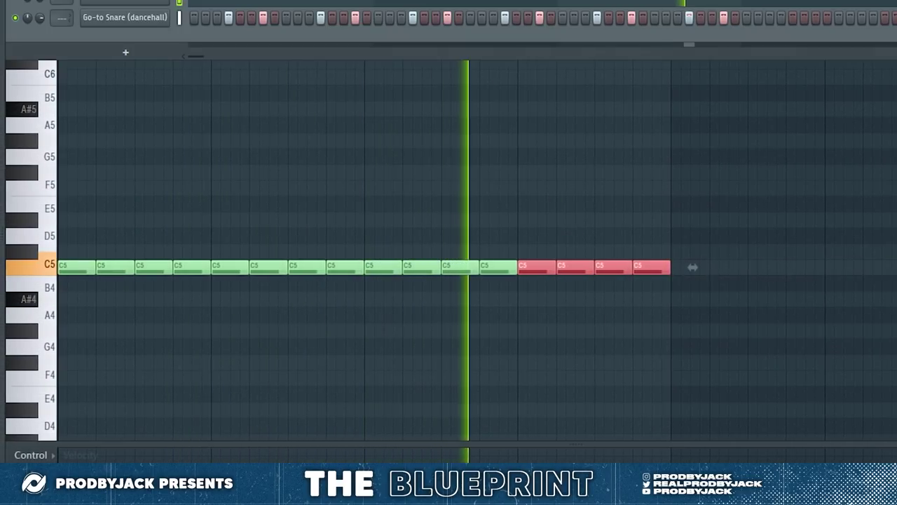
{"action": "right_click", "coordinate": [145, 25]}
{"action": "left_click", "coordinate": [204, 18]}
{"action": "left_click_drag", "start_coordinate": [624, 228], "coordinate": [80, 310], "text": "ctrl"}
{"action": "left_click_drag", "start_coordinate": [94, 273], "coordinate": [126, 274]}
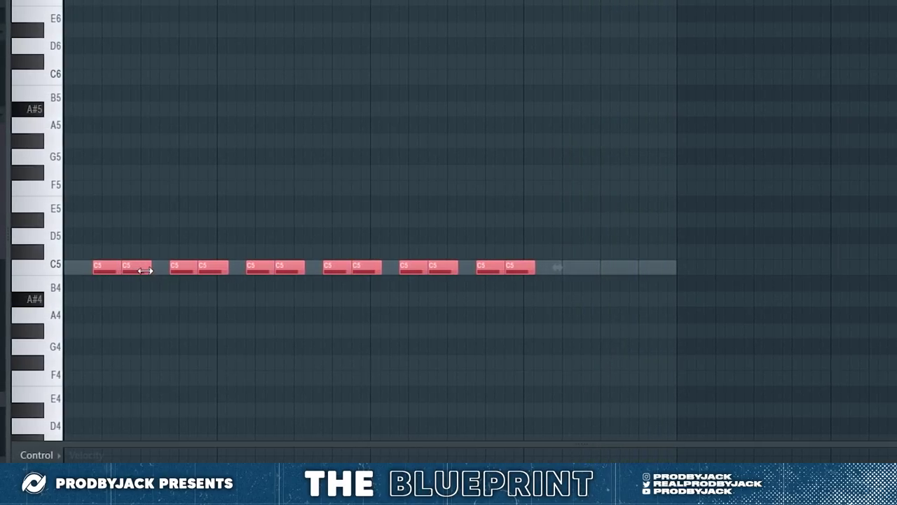
Duplicate the Go-to Snare notes in rhythm through bar 4, removing the copies beyond it and trimming the last note to the bar line.
{"action": "key", "text": "ctrl+b"}
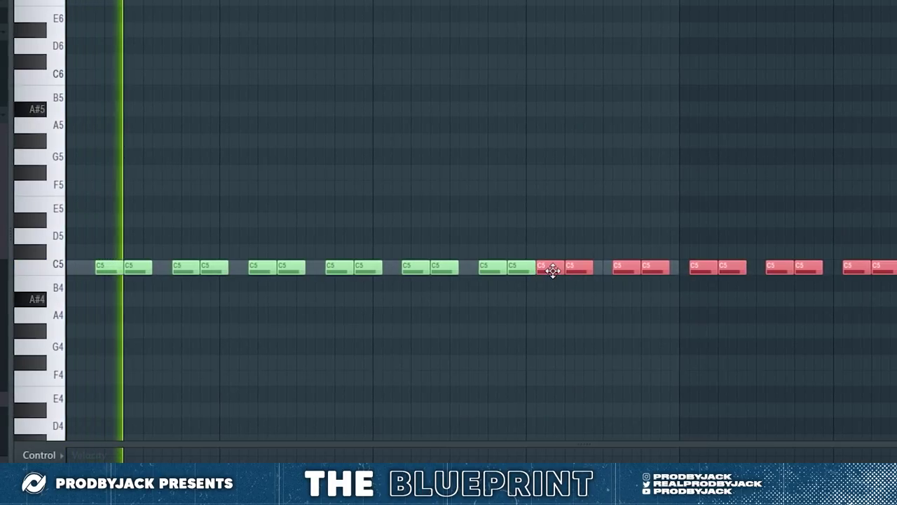
{"action": "left_click_drag", "start_coordinate": [551, 271], "coordinate": [573, 277]}
{"action": "left_click", "coordinate": [721, 313], "text": "ctrl"}
{"action": "right_click", "coordinate": [880, 267]}
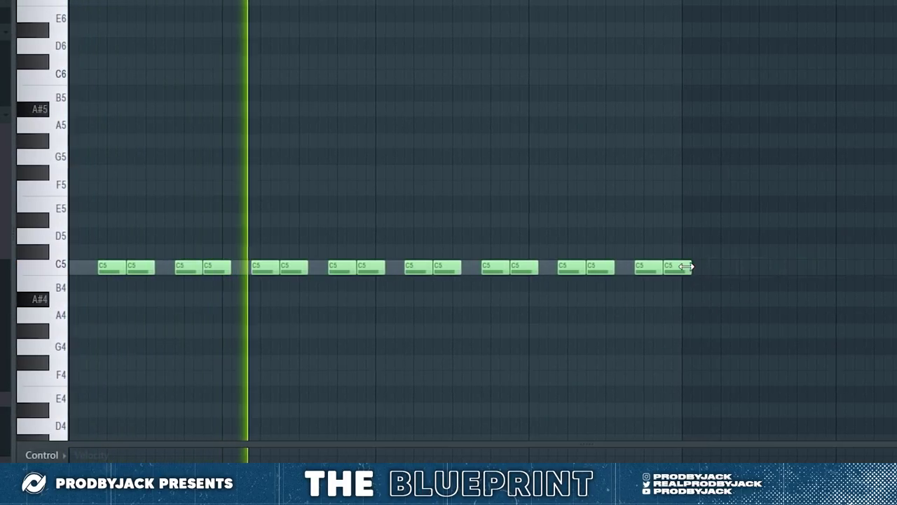
{"action": "left_click_drag", "start_coordinate": [690, 268], "coordinate": [683, 268]}
{"action": "left_click", "coordinate": [457, 58]}
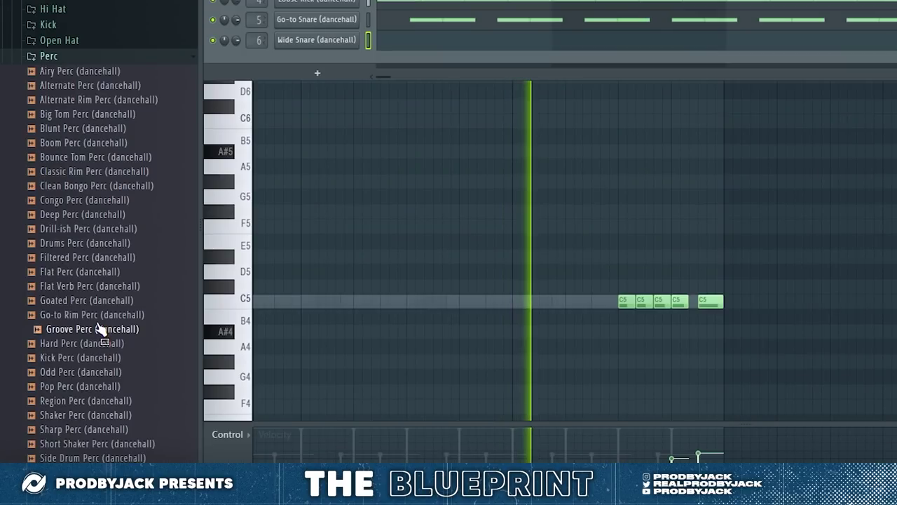
Audition Go-to Rim Perc (dancehall) and place sparse Perc-ish Snare hits in the pattern, starting on step 3.
{"action": "left_click", "coordinate": [94, 316]}
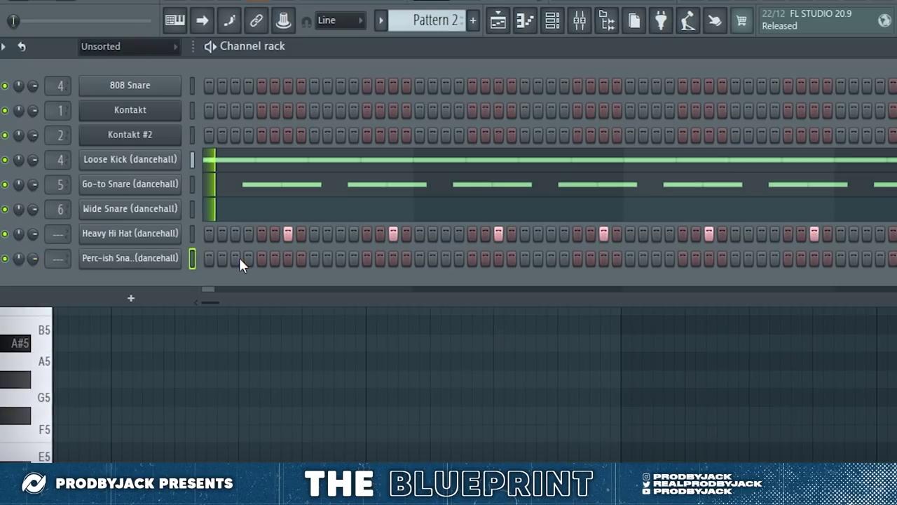
{"action": "left_click", "coordinate": [238, 258]}
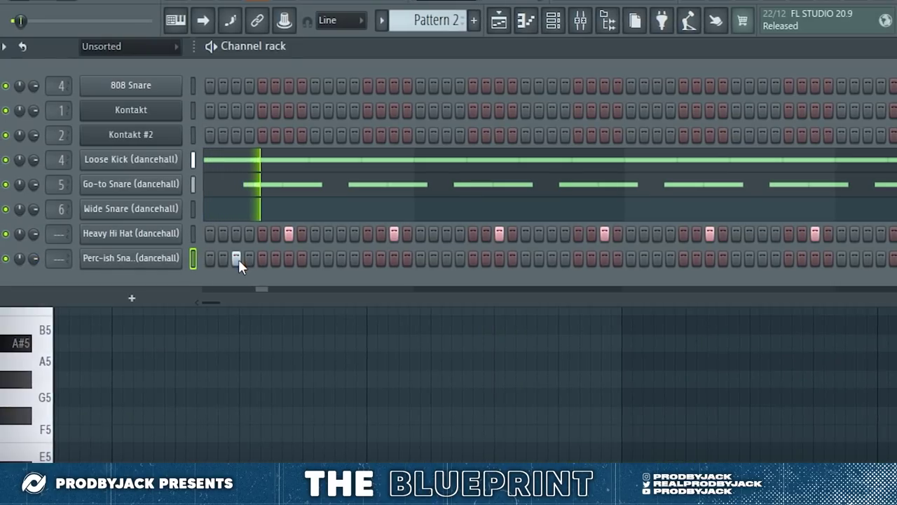
{"action": "left_click", "coordinate": [449, 258]}
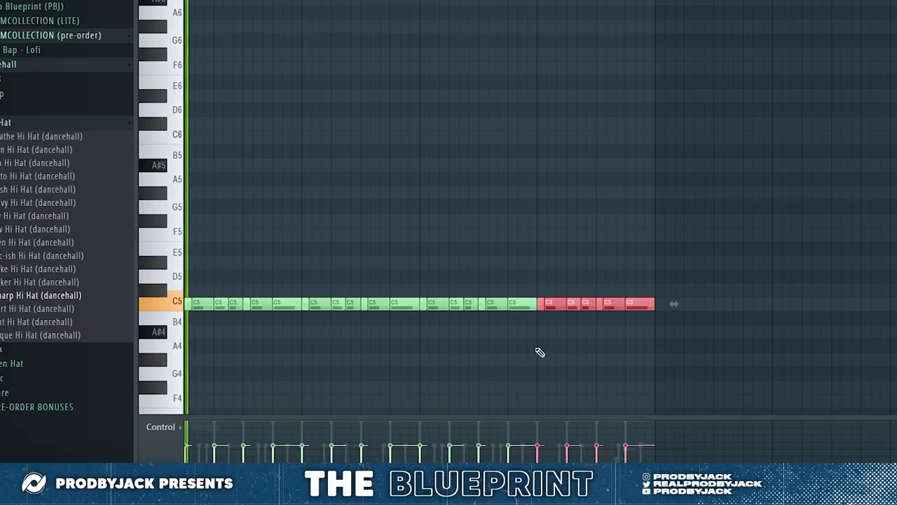
Deselect the hi-hat notes and inspect the Sharp Hi Hat channel's miscellaneous and sample settings.
{"action": "left_click", "coordinate": [537, 353]}
{"action": "key", "text": "F6"}
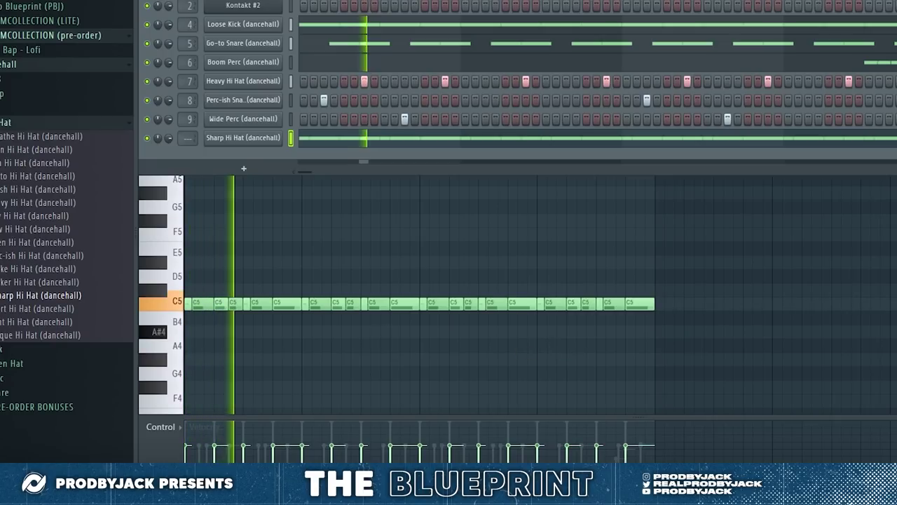
{"action": "left_click", "coordinate": [252, 138]}
{"action": "left_click", "coordinate": [70, 33]}
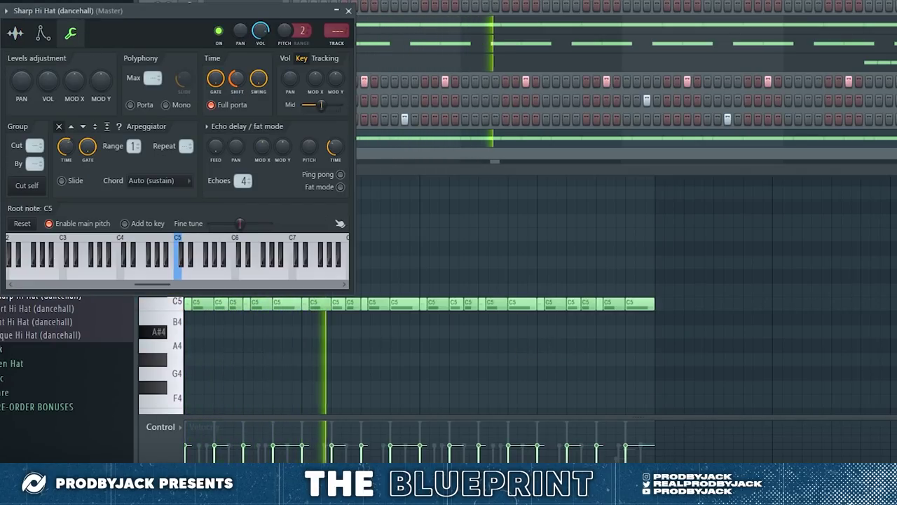
{"action": "left_click", "coordinate": [15, 33]}
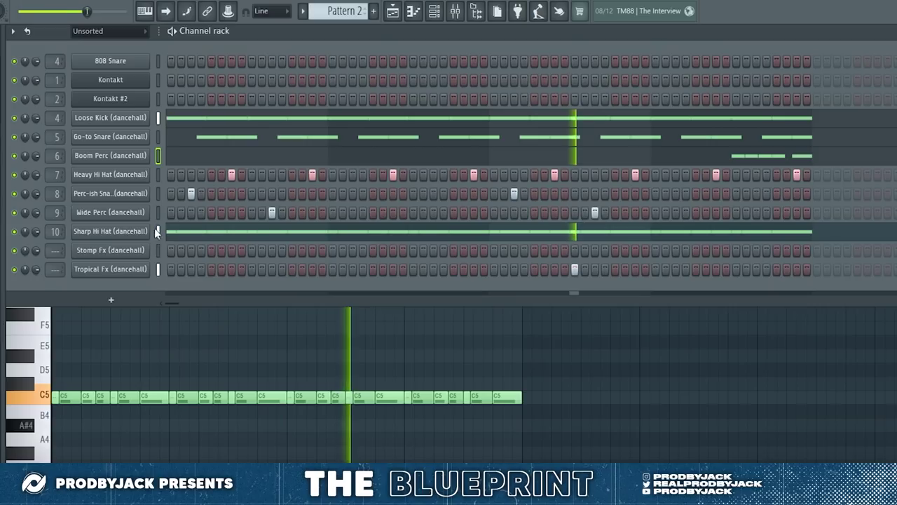
Paste the copied Boom Perc notes into the Stomp Fx (dancehall) channel.
{"action": "right_click", "coordinate": [119, 249]}
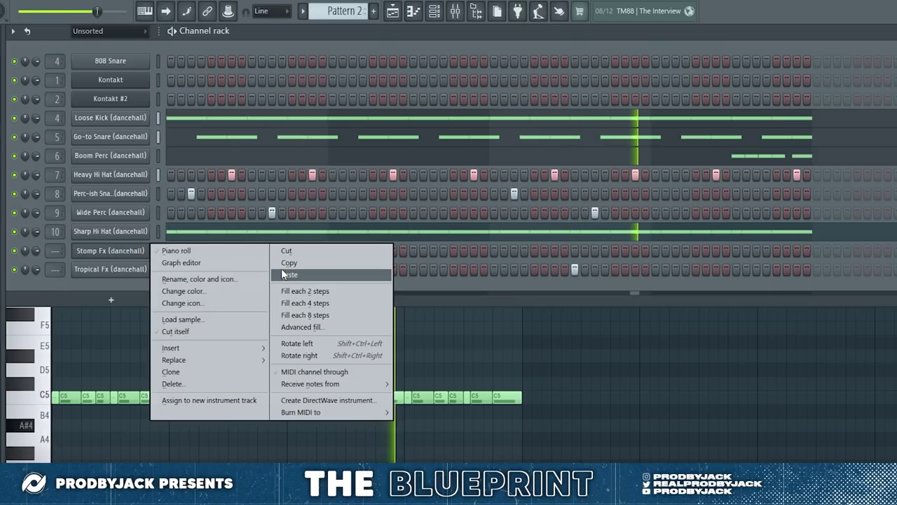
{"action": "left_click", "coordinate": [284, 273]}
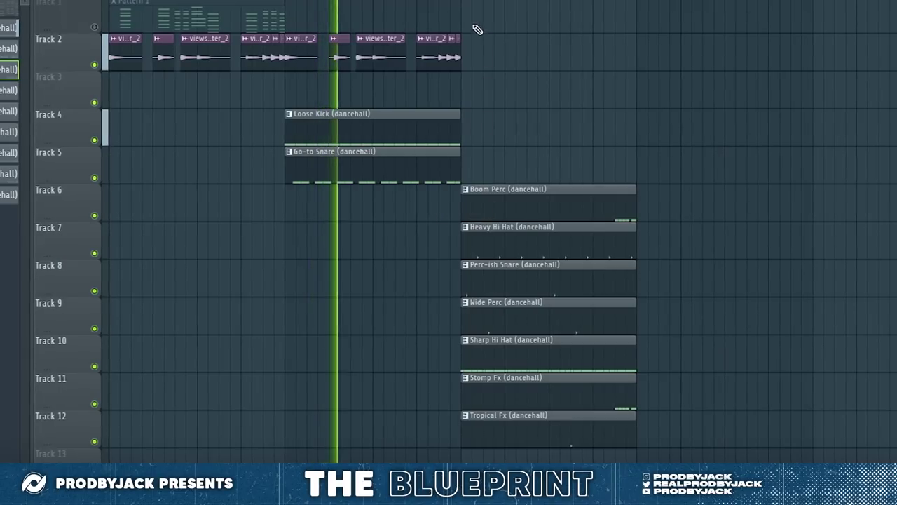
Set the playback range to the section containing the Loose Kick and Go-to Snare clips, and leave the clips deselected.
{"action": "left_click_drag", "start_coordinate": [464, 5], "coordinate": [297, 9]}
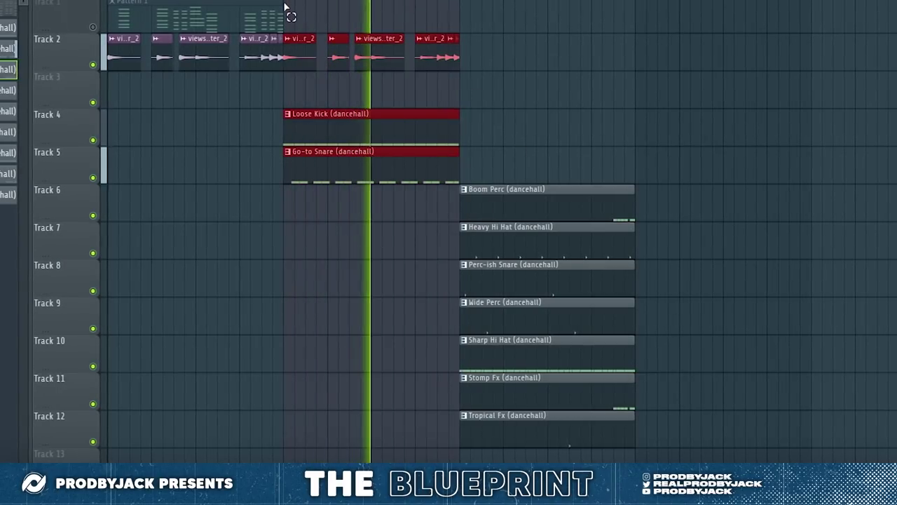
{"action": "left_click", "coordinate": [497, 19], "text": "ctrl"}
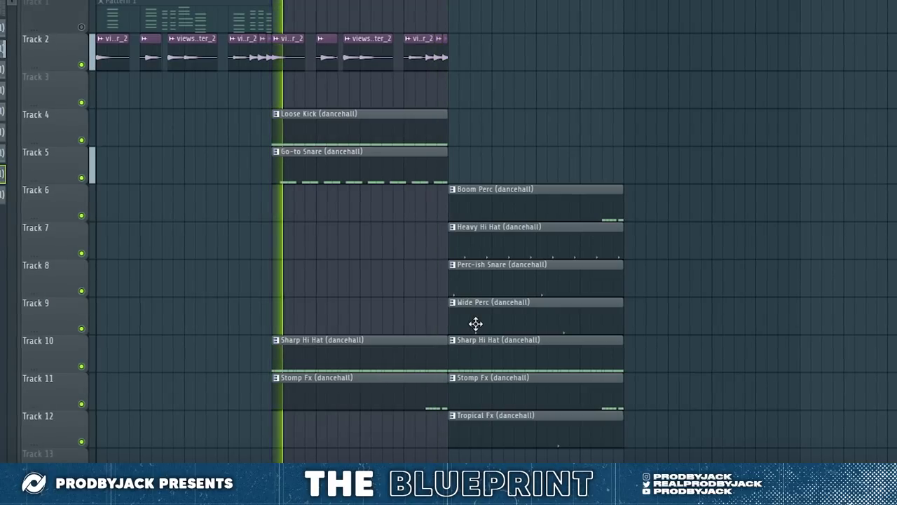
Try the Wide Perc, Perc-ish Snare and Heavy Hi Hat clips in turn in the section beneath the Loose Kick and Go-to Snare clips.
{"action": "left_click", "coordinate": [275, 330]}
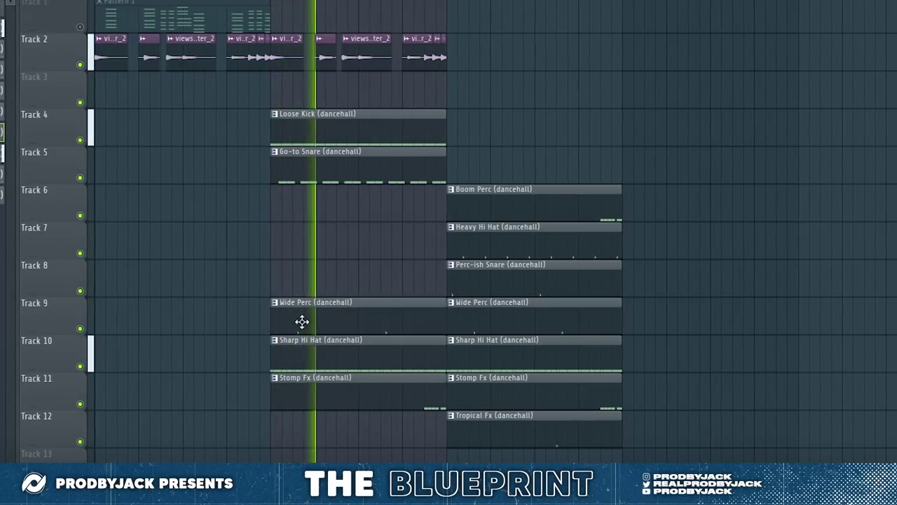
{"action": "left_click", "coordinate": [274, 284]}
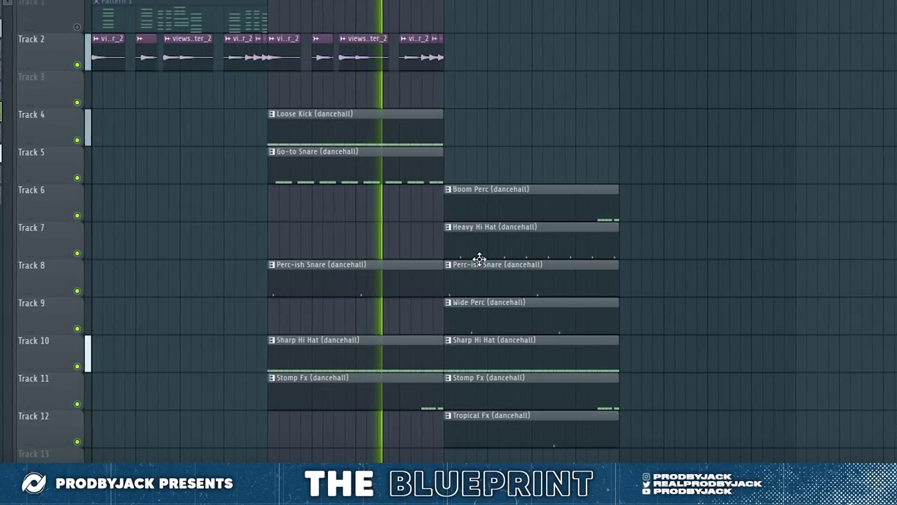
{"action": "left_click", "coordinate": [270, 248]}
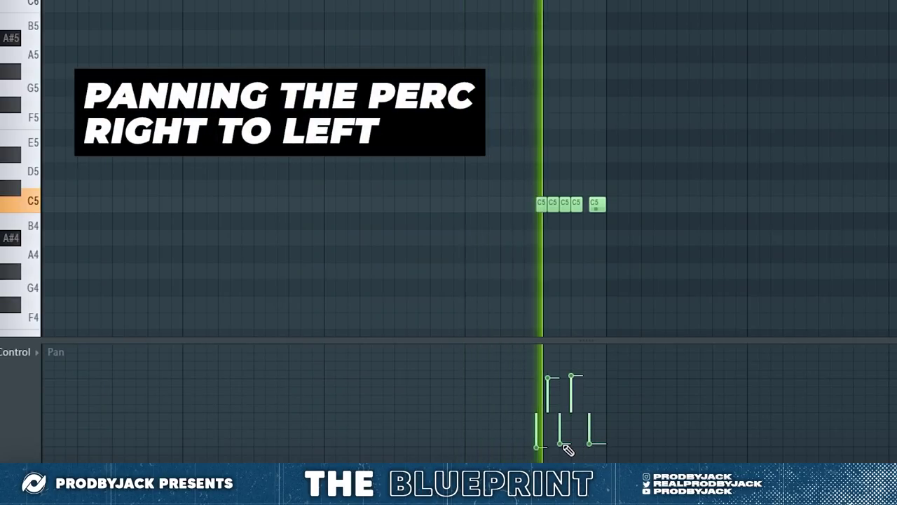
Pan the C5 perc notes alternately between left and right, and shorten the first C4 bass note.
{"action": "left_click", "coordinate": [570, 447]}
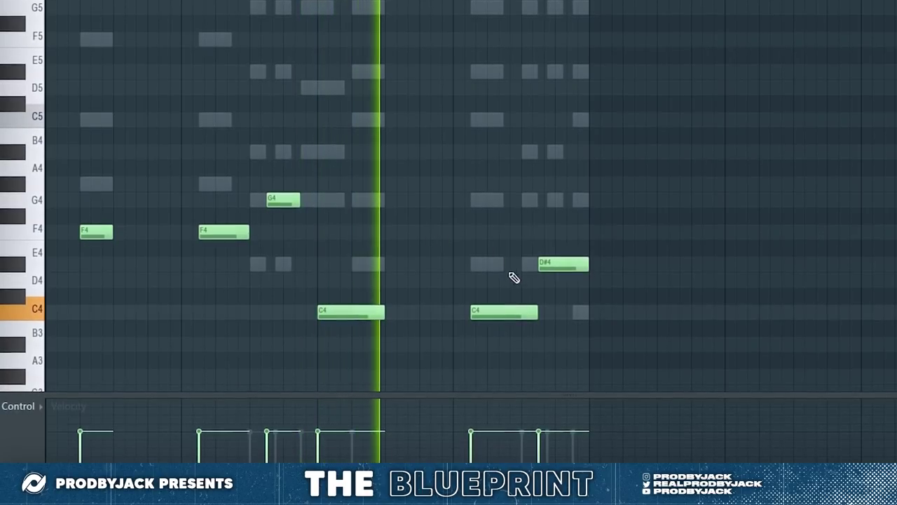
{"action": "left_click_drag", "start_coordinate": [378, 313], "coordinate": [342, 312]}
{"action": "scroll", "coordinate": [363, 312], "scroll_direction": "up", "scroll_amount": 2}
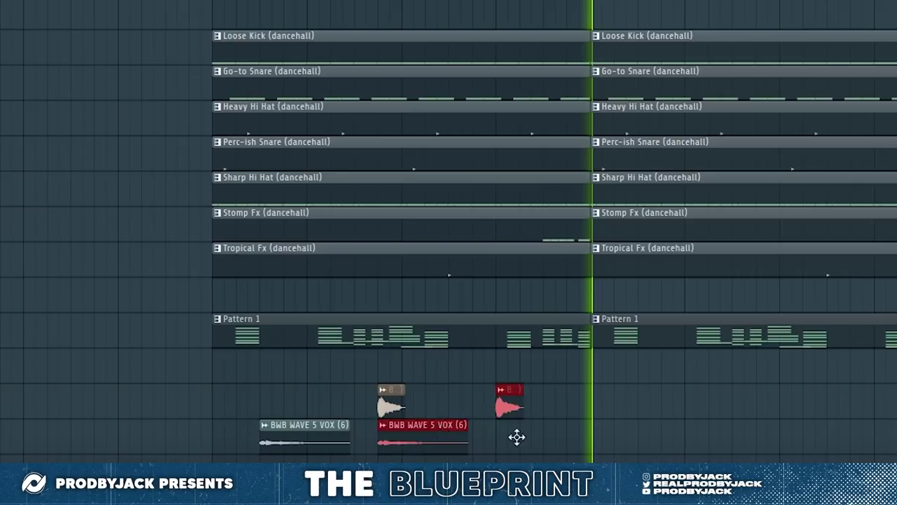
Move the selected BWB WAVE 5 VOX and short vocal clip copies under the second Pattern 1 clip, spaced like the originals, and deselect them.
{"action": "left_click_drag", "start_coordinate": [517, 435], "coordinate": [661, 435]}
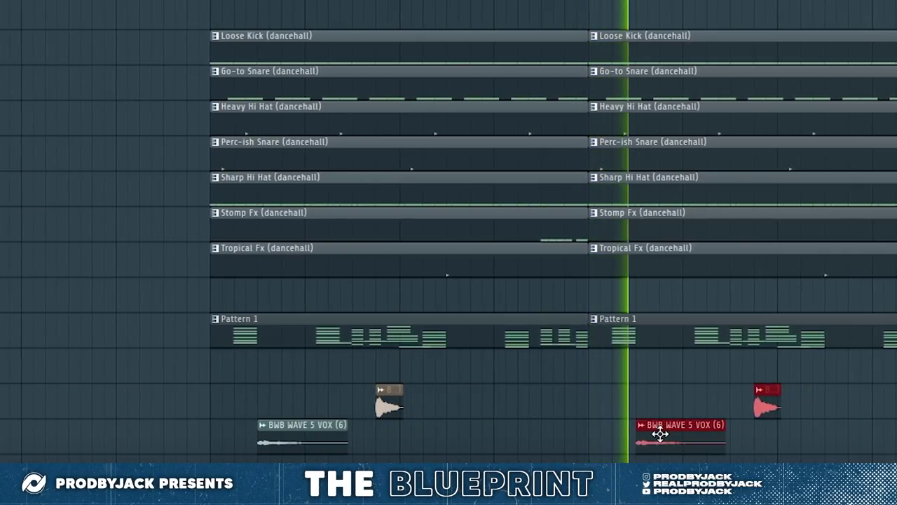
{"action": "scroll", "coordinate": [660, 441], "scroll_direction": "down", "scroll_amount": 3}
{"action": "key", "text": "ctrl+d"}
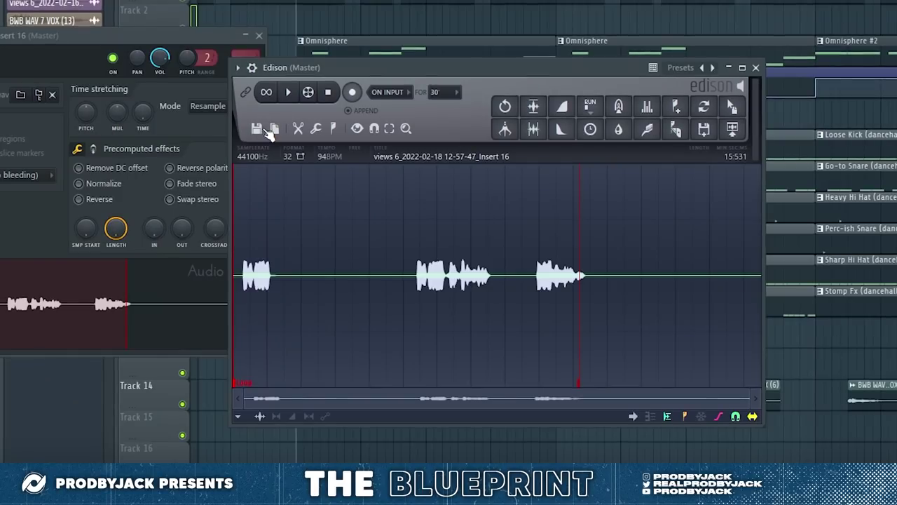
Resample the vocal recording in Edison to a sample rate of 2000 Hz and play it back.
{"action": "left_click", "coordinate": [280, 150]}
{"action": "left_click", "coordinate": [295, 150]}
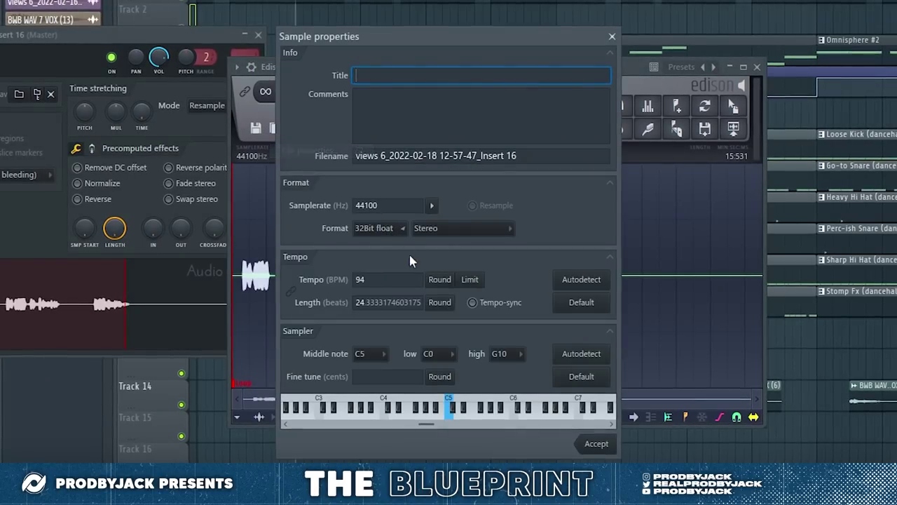
{"action": "left_click", "coordinate": [386, 205]}
{"action": "type", "text": "2000"}
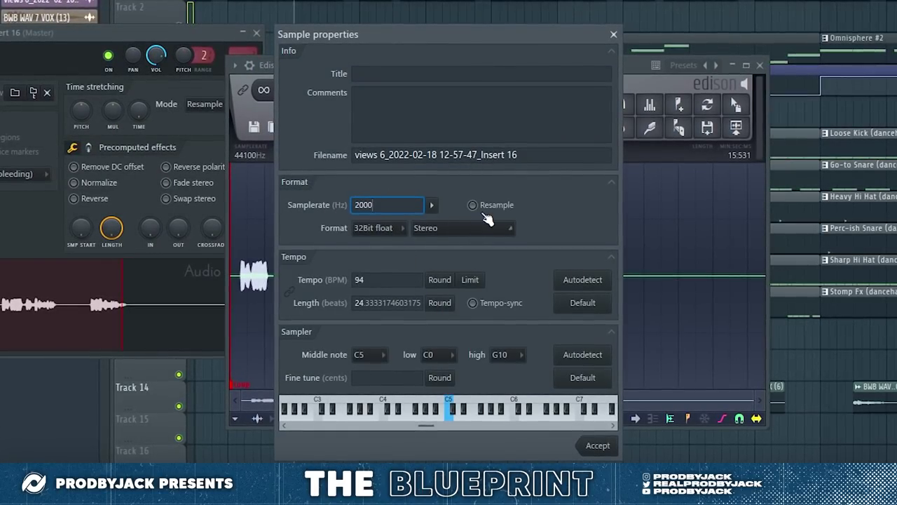
{"action": "left_click", "coordinate": [472, 205]}
{"action": "left_click", "coordinate": [597, 444]}
{"action": "left_click", "coordinate": [286, 90]}
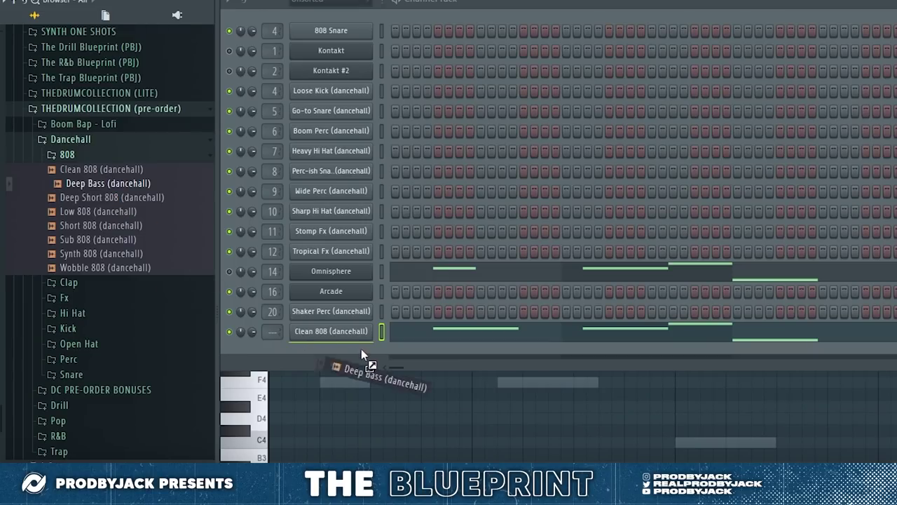
Replace Clean 808 (dancehall) with Deep Bass (dancehall) and enable its volume envelope with no attack, full hold, and reduced decay and sustain.
{"action": "left_click_drag", "start_coordinate": [361, 348], "coordinate": [349, 333]}
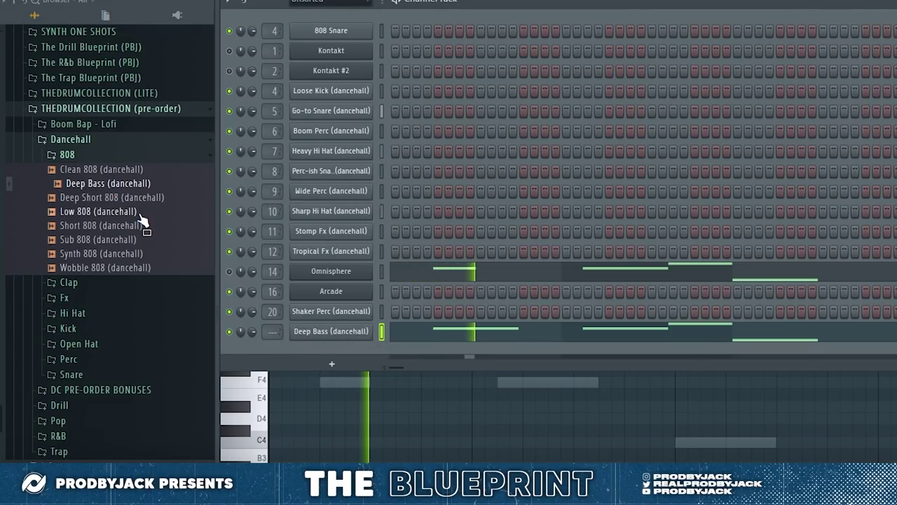
{"action": "left_click", "coordinate": [361, 333]}
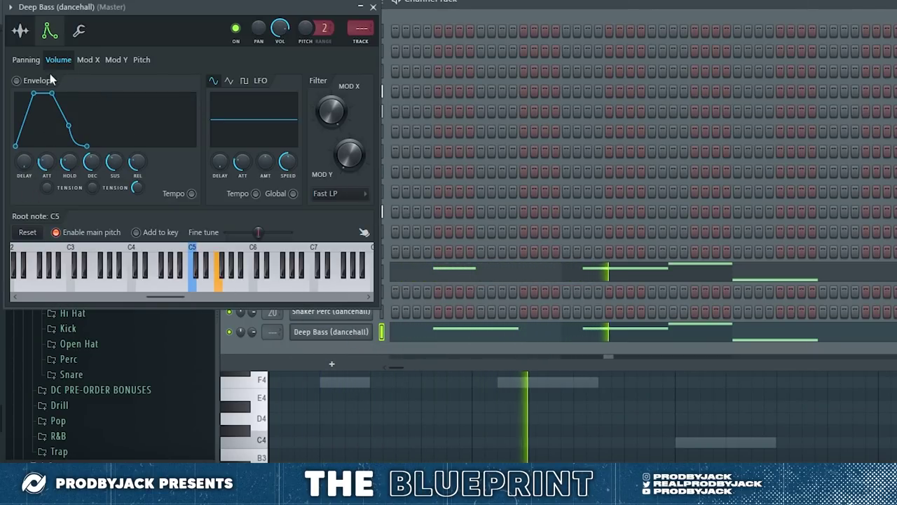
{"action": "left_click", "coordinate": [21, 31]}
{"action": "left_click", "coordinate": [51, 33]}
{"action": "left_click_drag", "start_coordinate": [46, 161], "coordinate": [69, 105]}
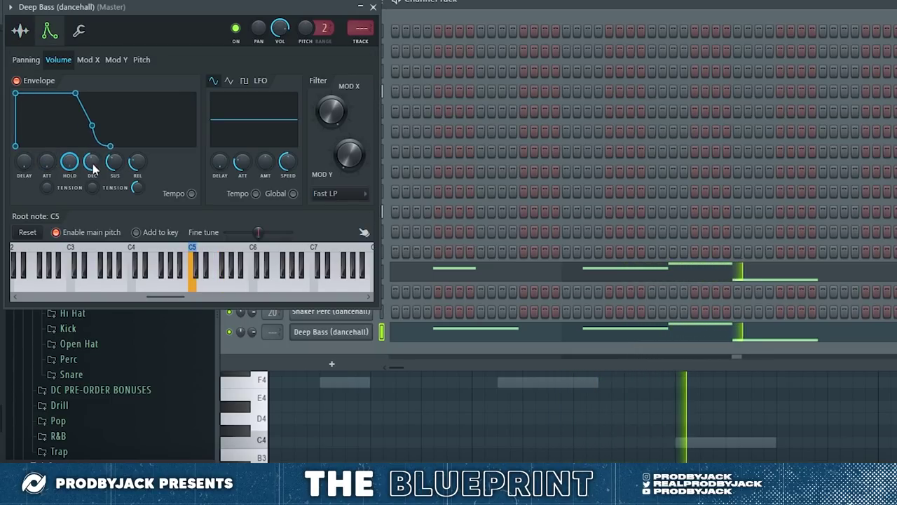
{"action": "left_click_drag", "start_coordinate": [92, 165], "coordinate": [93, 203]}
{"action": "left_click_drag", "start_coordinate": [114, 162], "coordinate": [137, 204]}
{"action": "left_click", "coordinate": [374, 7]}
{"action": "key", "text": "space"}
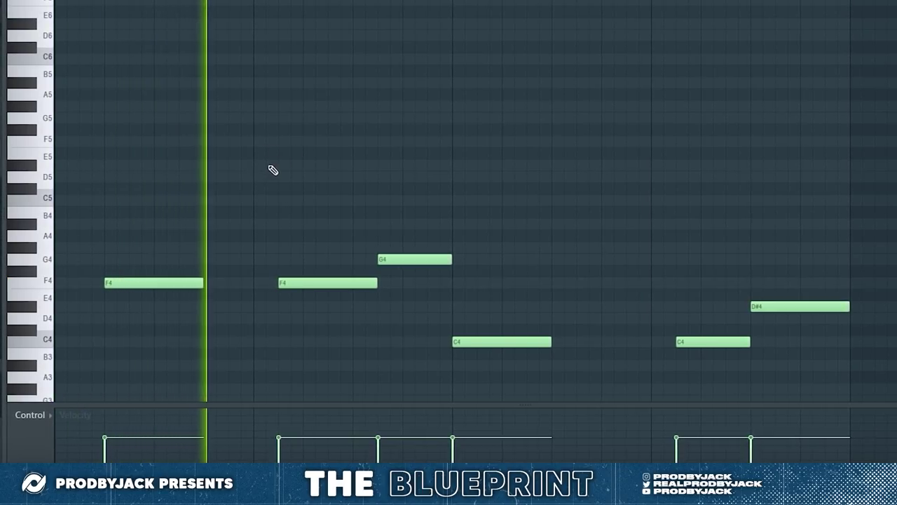
Select all the bass notes, raise their velocity slightly and deselect them.
{"action": "scroll", "coordinate": [325, 272], "scroll_direction": "down", "scroll_amount": 2}
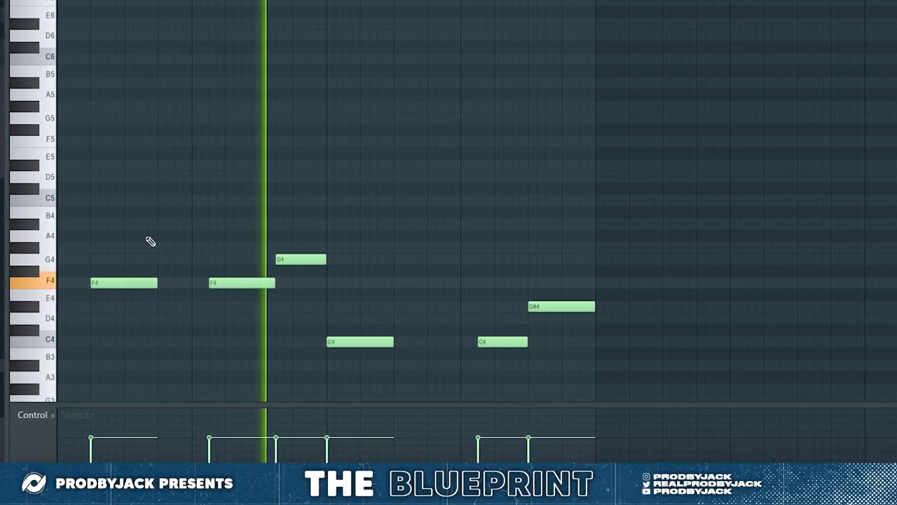
{"action": "left_click_drag", "start_coordinate": [147, 234], "coordinate": [554, 324]}
{"action": "left_click_drag", "start_coordinate": [620, 243], "coordinate": [146, 352]}
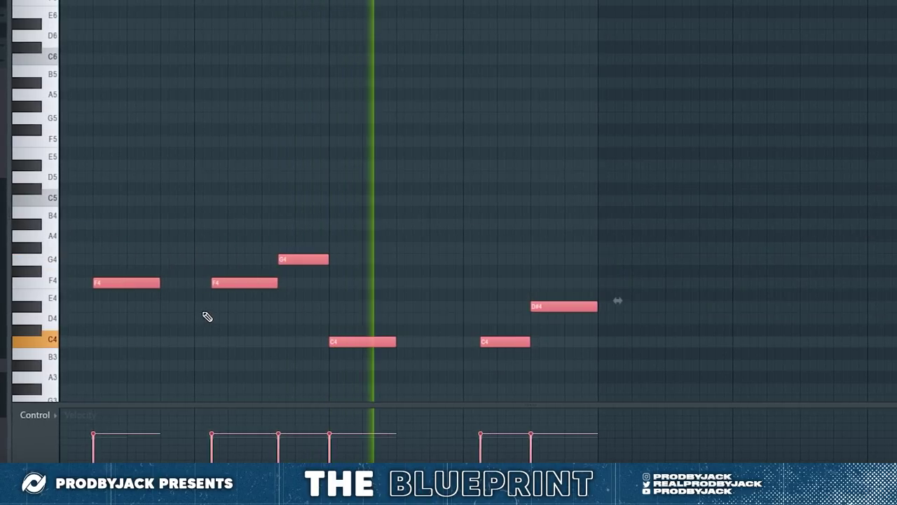
{"action": "key", "text": "ctrl+d"}
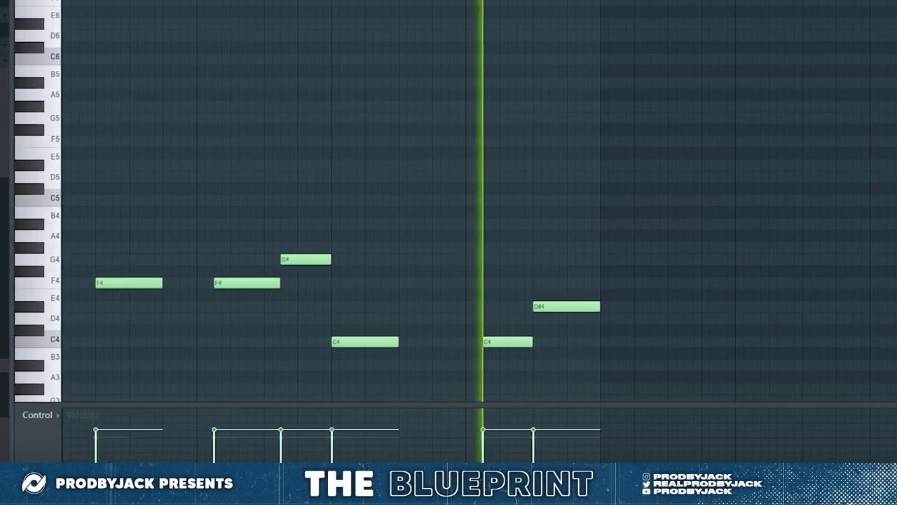
Distort the bass on Insert 14 with Decapitator's Beefy preset and close the plugin.
{"action": "key", "text": "F9"}
{"action": "key", "text": "F6"}
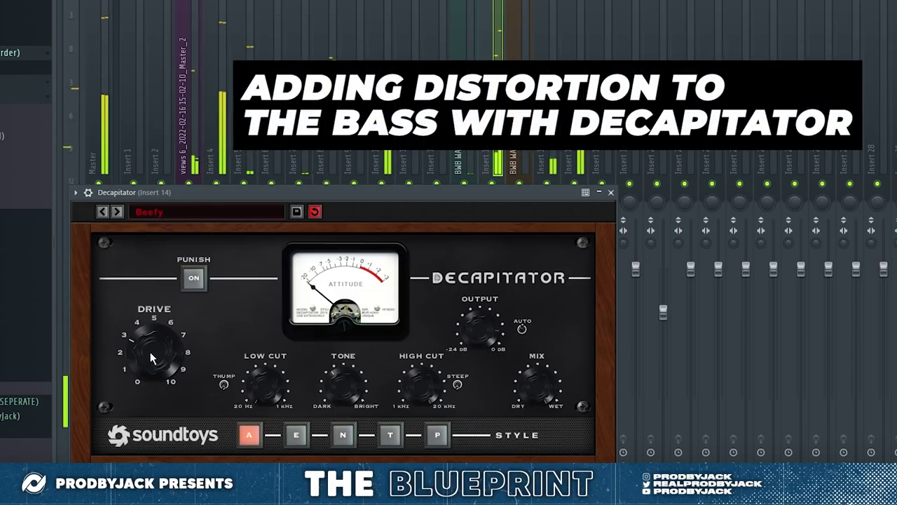
{"action": "left_click", "coordinate": [611, 193]}
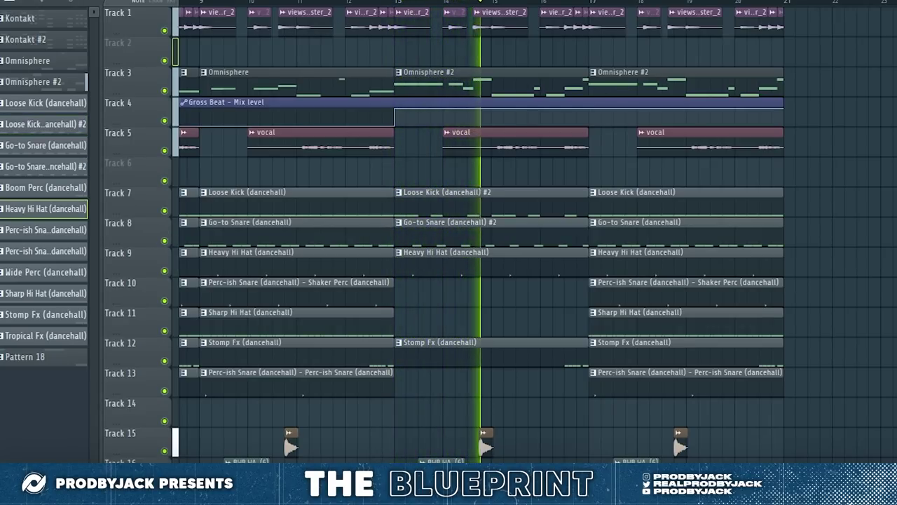
Inspect the sampler settings of the Heavy Hi Hat (dancehall) channel.
{"action": "key", "text": "F6"}
{"action": "left_click", "coordinate": [94, 194]}
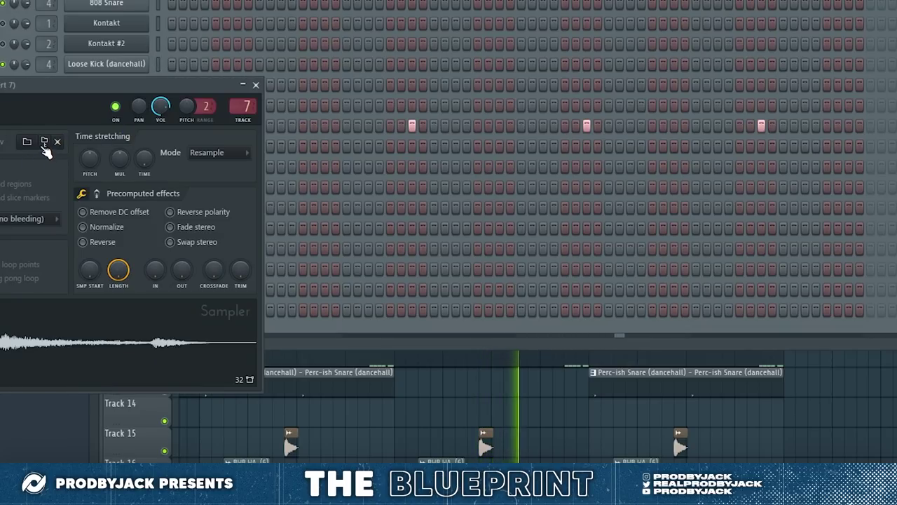
{"action": "left_click", "coordinate": [255, 85]}
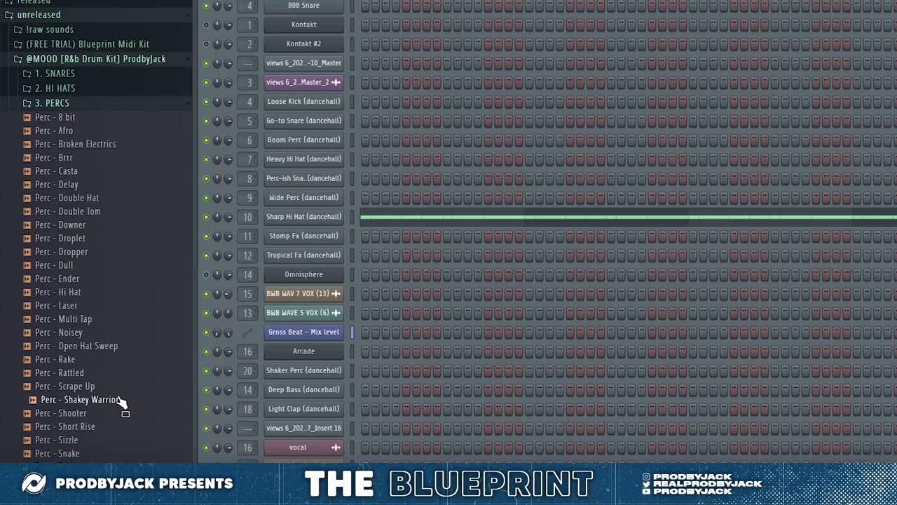
Replace the Sharp Hi Hat (dancehall) sample with Perc - Shakey Warrior and check its envelope, miscellaneous and sample settings.
{"action": "left_click_drag", "start_coordinate": [303, 237], "coordinate": [313, 215]}
{"action": "left_click", "coordinate": [103, 71]}
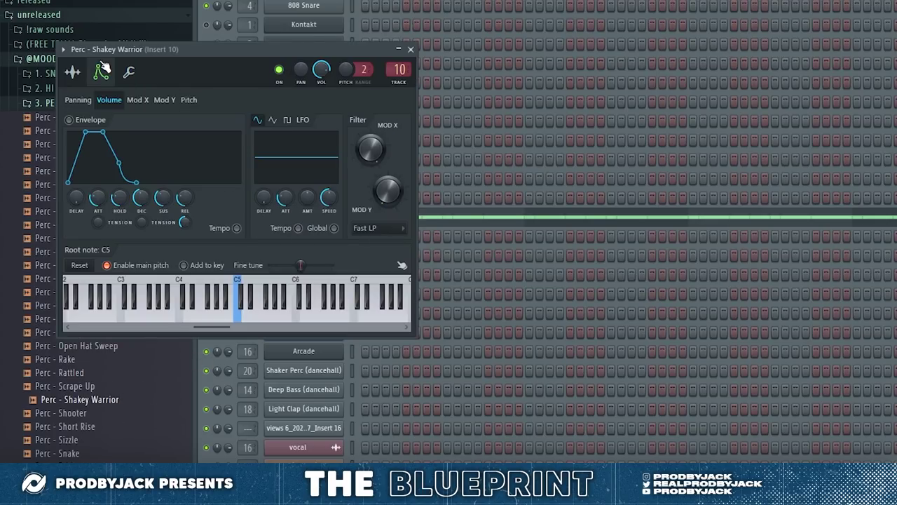
{"action": "left_click", "coordinate": [73, 72]}
{"action": "left_click", "coordinate": [128, 72]}
{"action": "left_click", "coordinate": [73, 72]}
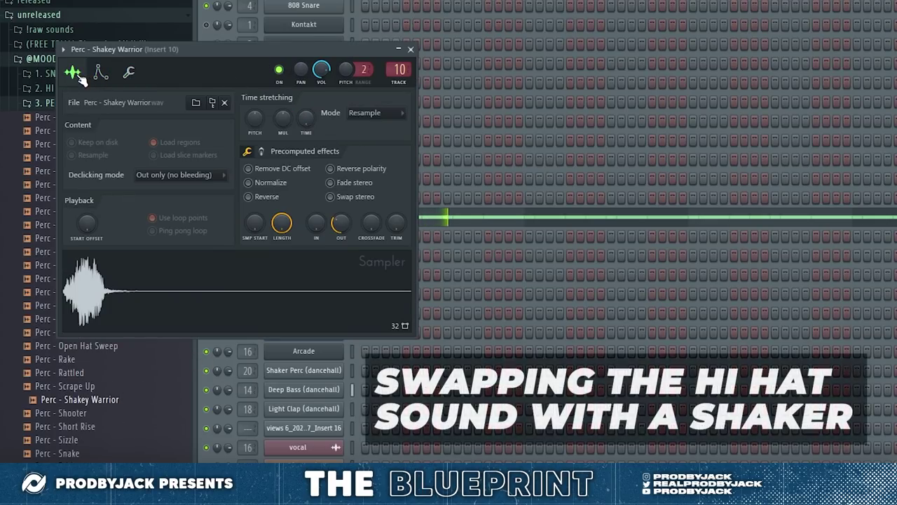
{"action": "left_click", "coordinate": [411, 49]}
Duplicate the Omnisphere clip at bar 25 to bar 29 and deselect it.
{"action": "scroll", "coordinate": [98, 429], "scroll_direction": "down", "scroll_amount": 5}
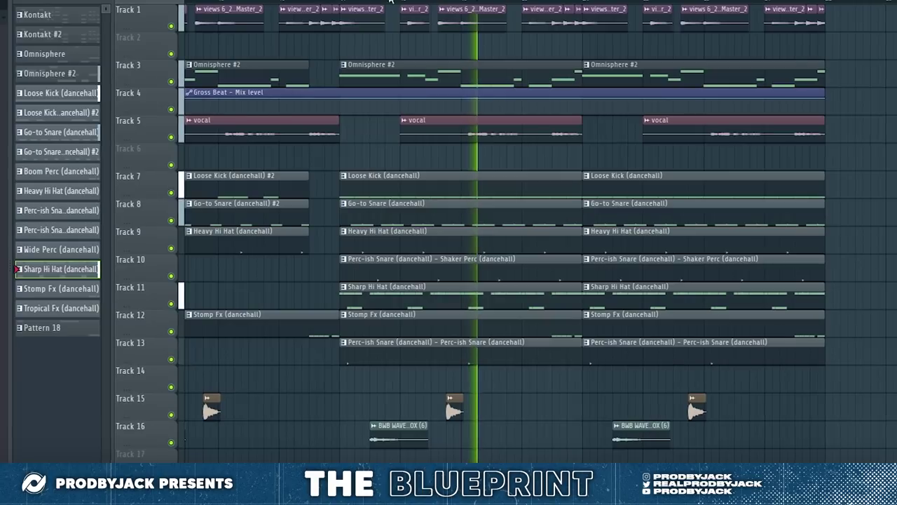
{"action": "scroll", "coordinate": [268, 243], "scroll_direction": "down", "scroll_amount": 2}
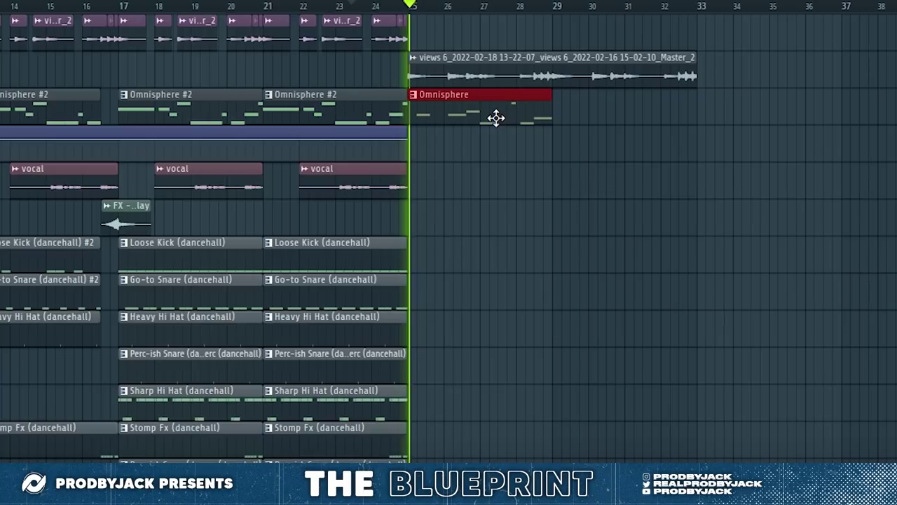
{"action": "key", "text": "ctrl+b"}
{"action": "left_click", "coordinate": [567, 212]}
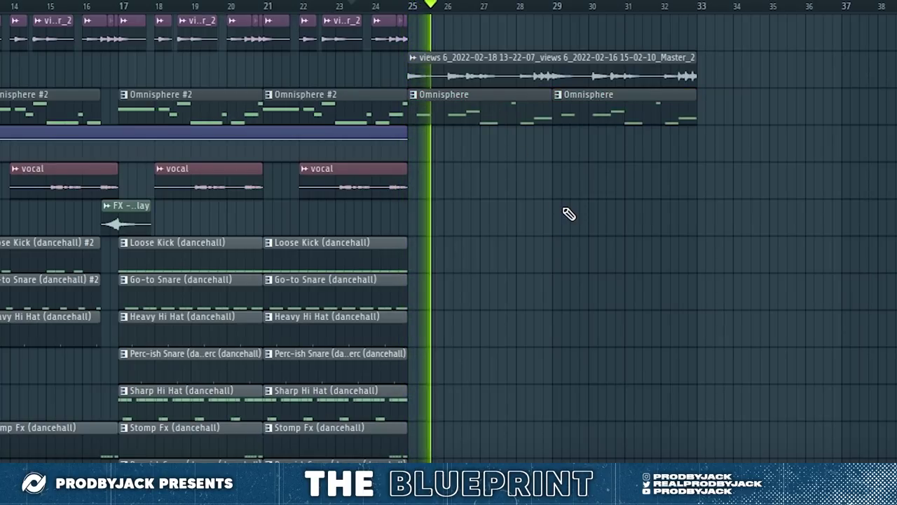
Extend the Gross Beat - Mix level automation to bar 33 and drop it sharply to its minimum from bar 25 onward.
{"action": "left_click_drag", "start_coordinate": [408, 138], "coordinate": [542, 139]}
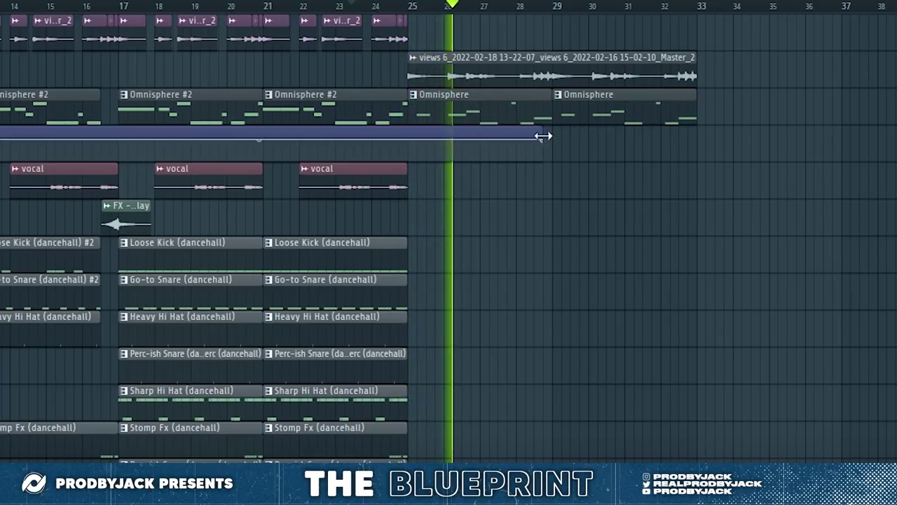
{"action": "right_click", "coordinate": [409, 140]}
{"action": "right_click", "coordinate": [422, 140]}
{"action": "left_click_drag", "start_coordinate": [423, 141], "coordinate": [408, 160]}
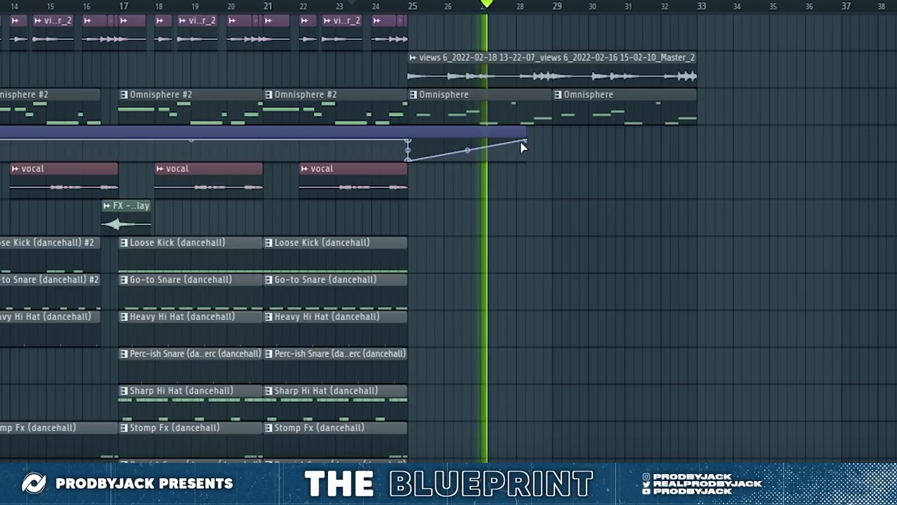
{"action": "left_click_drag", "start_coordinate": [524, 142], "coordinate": [699, 179]}
{"action": "left_click", "coordinate": [570, 165]}
{"action": "right_click", "coordinate": [571, 167]}
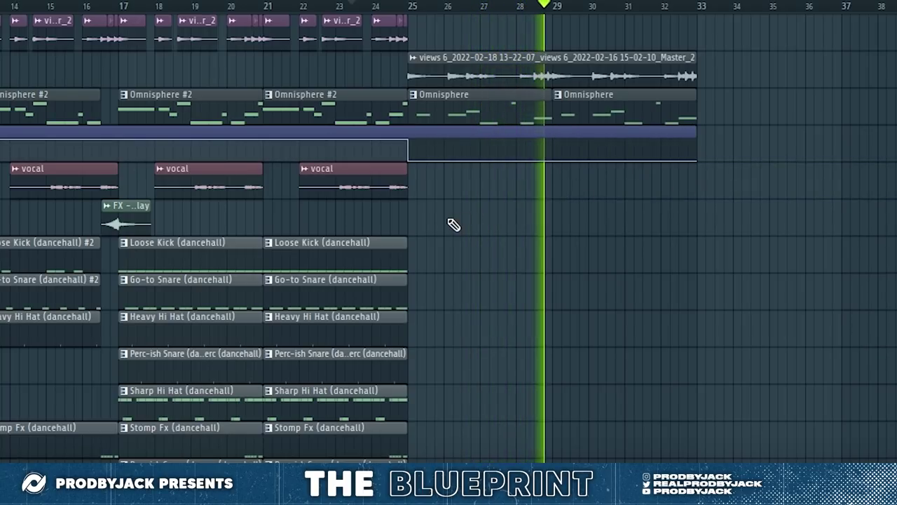
{"action": "scroll", "coordinate": [453, 225], "scroll_direction": "down", "scroll_amount": 2}
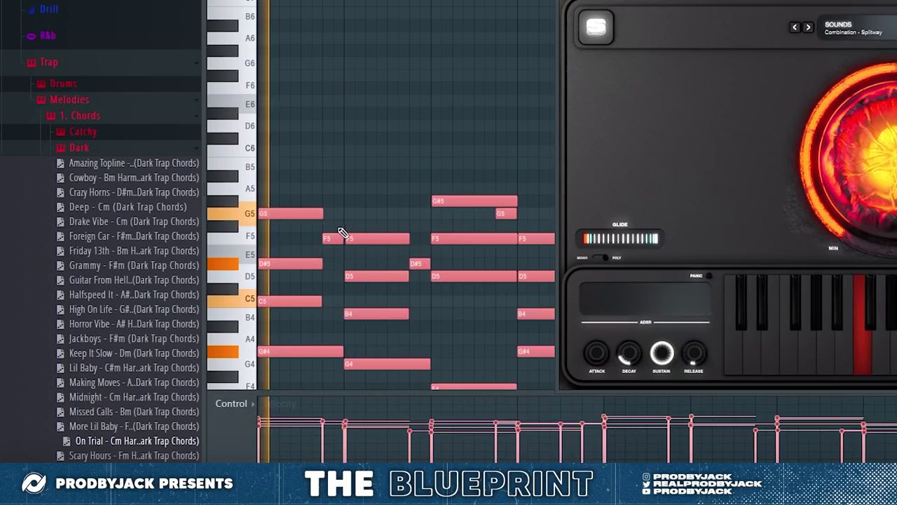
Audition the On Trial dark trap chords in the piano roll, deselect the notes and transpose them all up one octave.
{"action": "scroll", "coordinate": [421, 210], "scroll_direction": "down", "scroll_amount": 3}
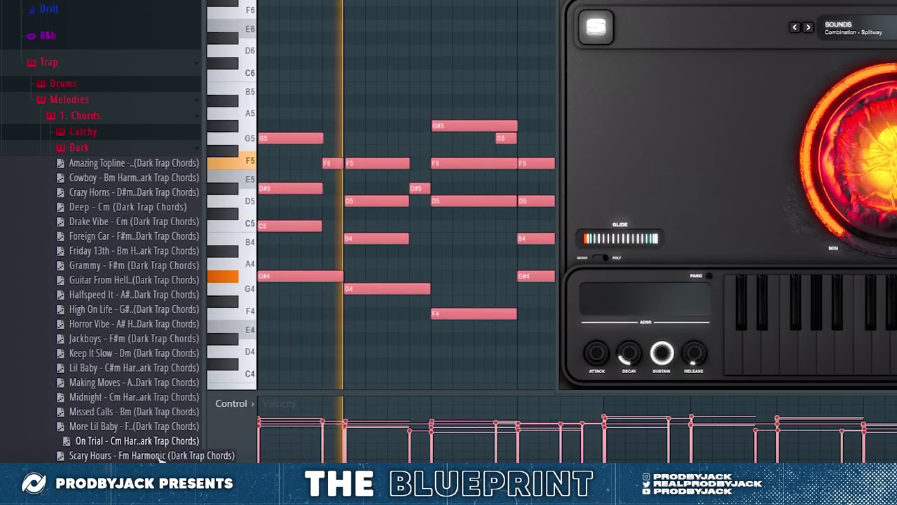
{"action": "key", "text": "space"}
{"action": "left_click_drag", "start_coordinate": [162, 456], "coordinate": [201, 433]}
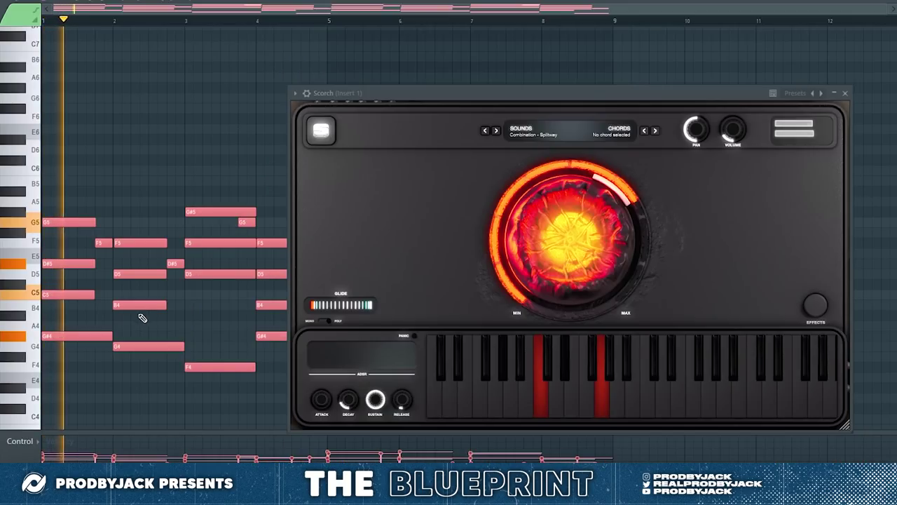
{"action": "left_click", "coordinate": [172, 314], "text": "ctrl"}
{"action": "key", "text": "ctrl+Up"}
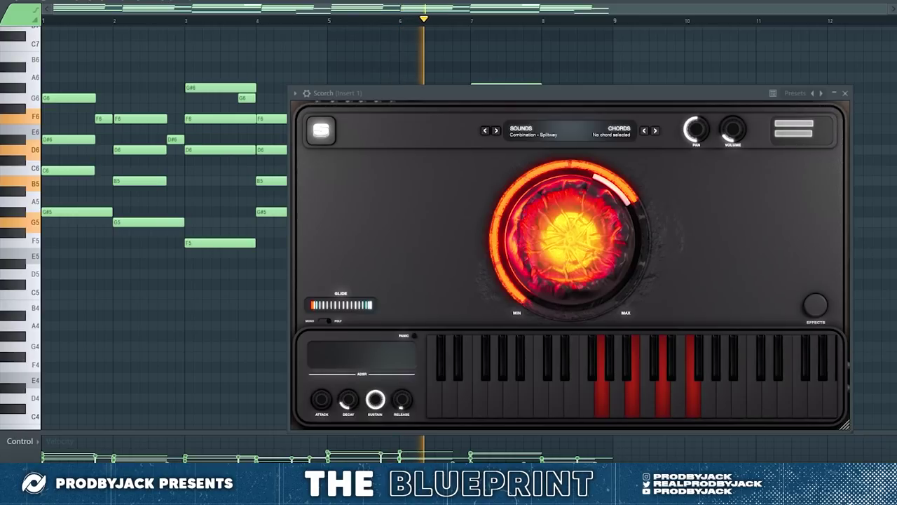
Move the Scorch window clear of the chord notes and load the Combination - Nautical Motion sound.
{"action": "left_click_drag", "start_coordinate": [408, 94], "coordinate": [283, 175]}
{"action": "left_click", "coordinate": [405, 214]}
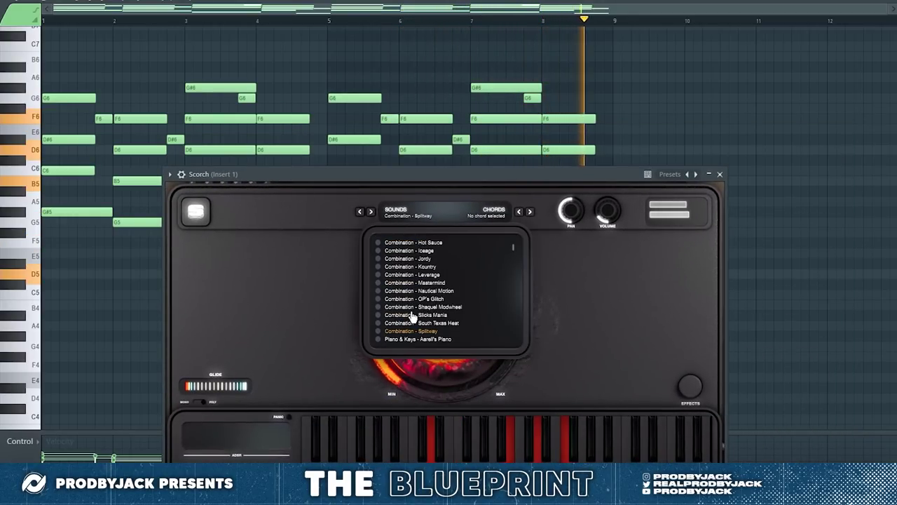
{"action": "left_click", "coordinate": [416, 290]}
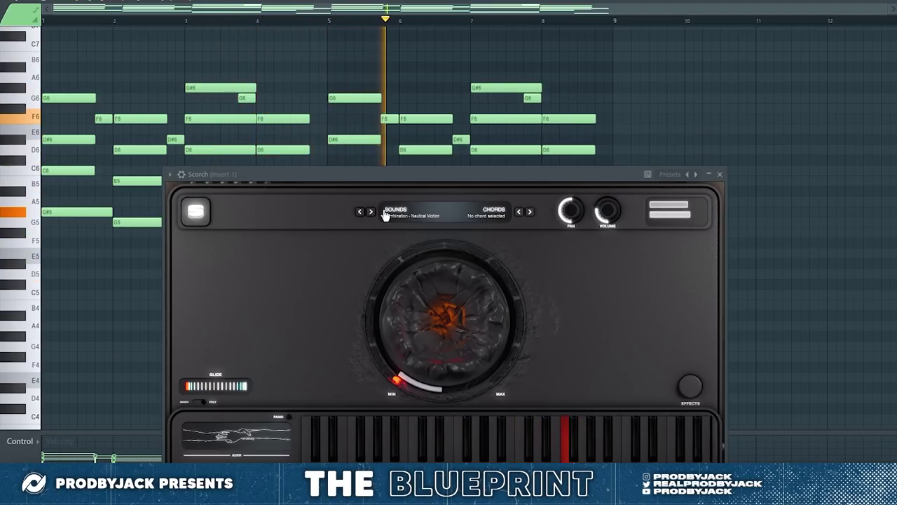
Audition Scorch's central effect dial by sweeping it up to maximum and back to minimum, and close the Scorch window.
{"action": "left_click_drag", "start_coordinate": [446, 323], "coordinate": [447, 283]}
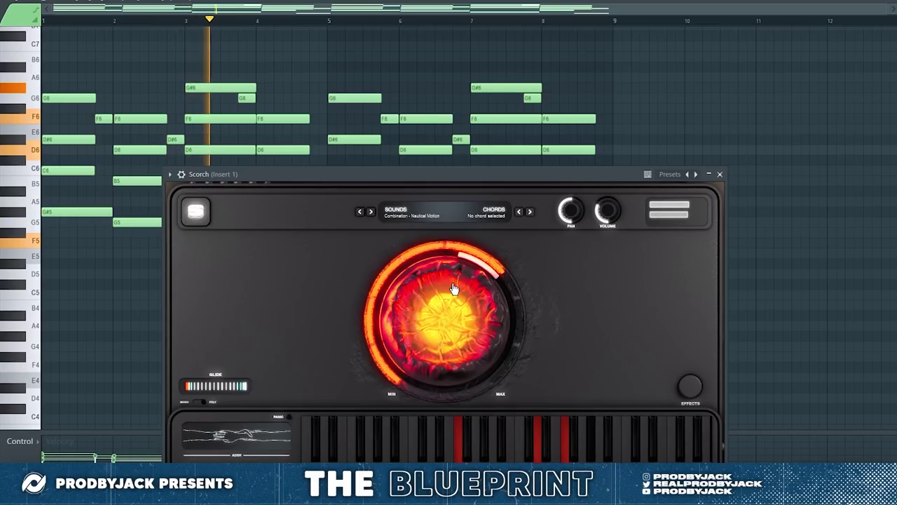
{"action": "left_click_drag", "start_coordinate": [454, 289], "coordinate": [460, 276]}
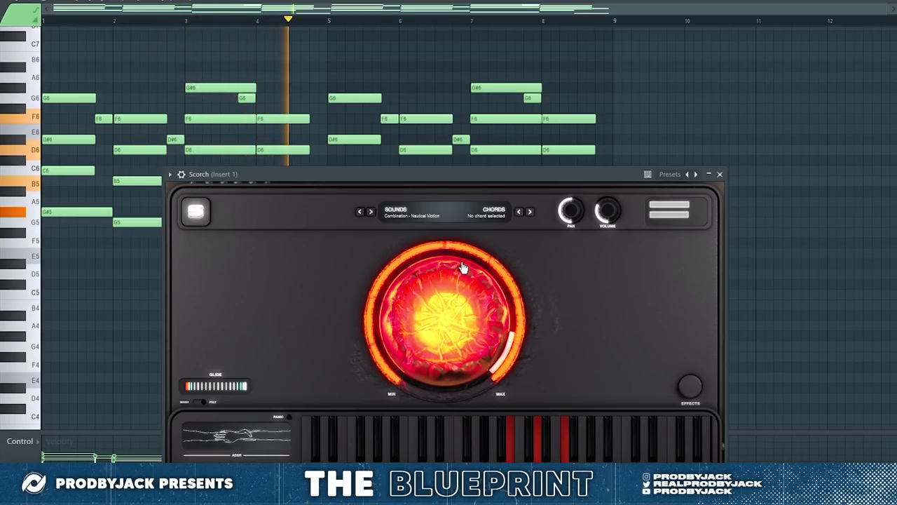
{"action": "left_click_drag", "start_coordinate": [461, 276], "coordinate": [457, 358]}
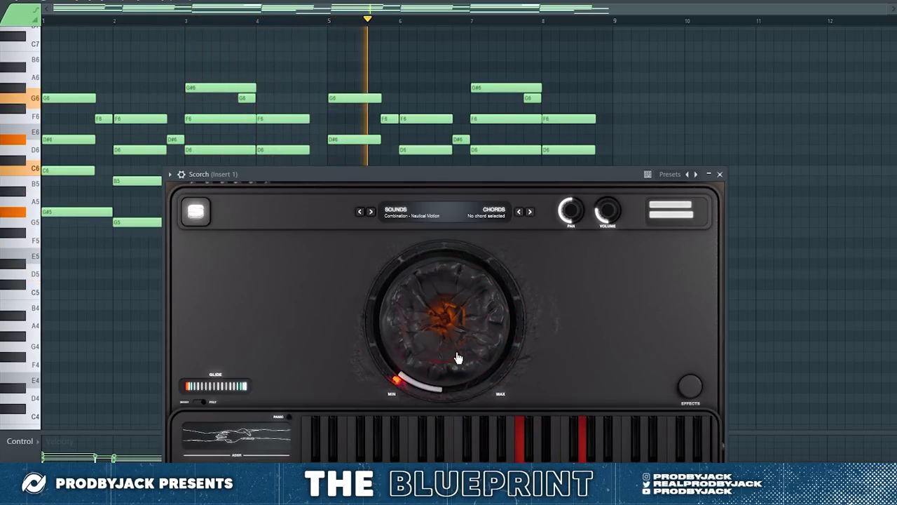
{"action": "left_click", "coordinate": [719, 174]}
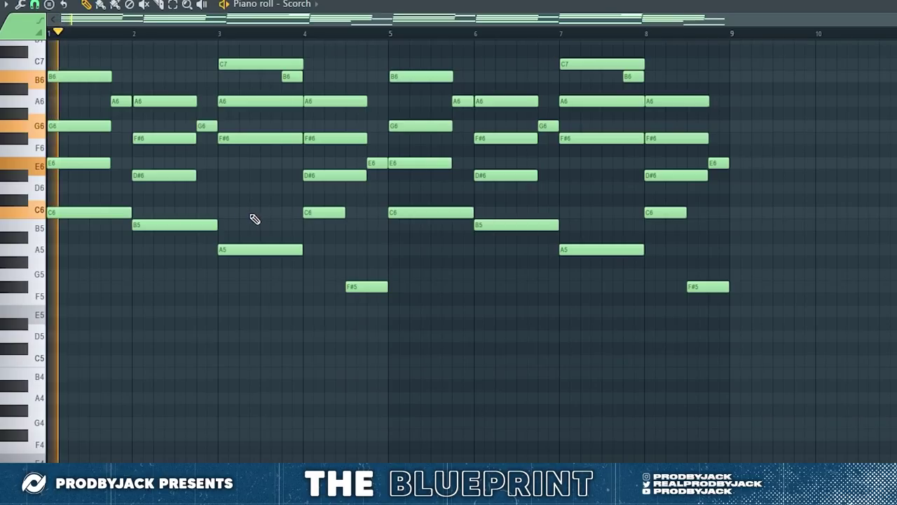
Delete the two low F#5 notes at the end of bars 4 and 8 from the Scorch chords.
{"action": "scroll", "coordinate": [255, 218], "scroll_direction": "up", "scroll_amount": 2}
{"action": "scroll", "coordinate": [255, 219], "scroll_direction": "up", "scroll_amount": 1}
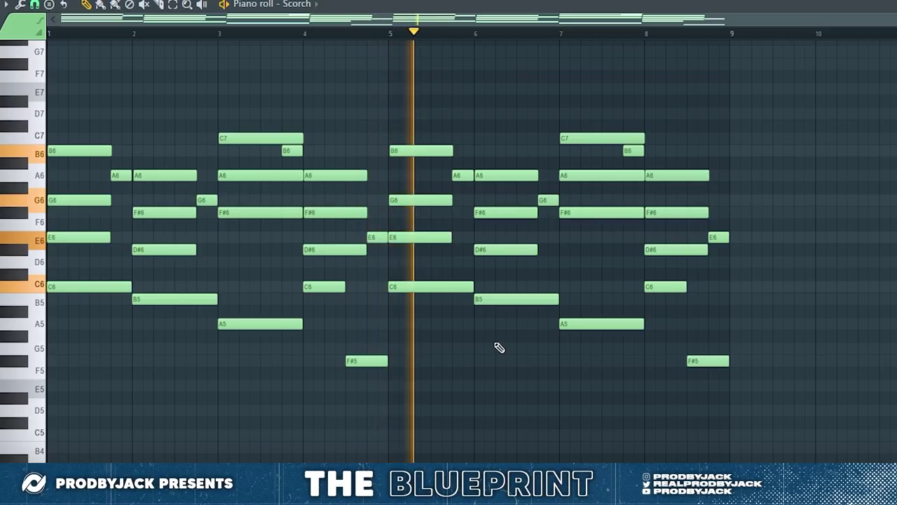
{"action": "right_click", "coordinate": [378, 361]}
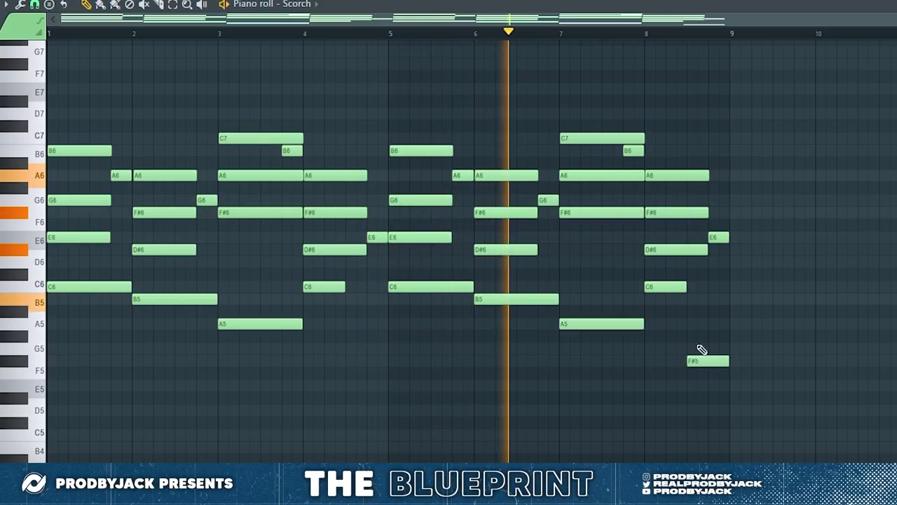
{"action": "right_click", "coordinate": [705, 361]}
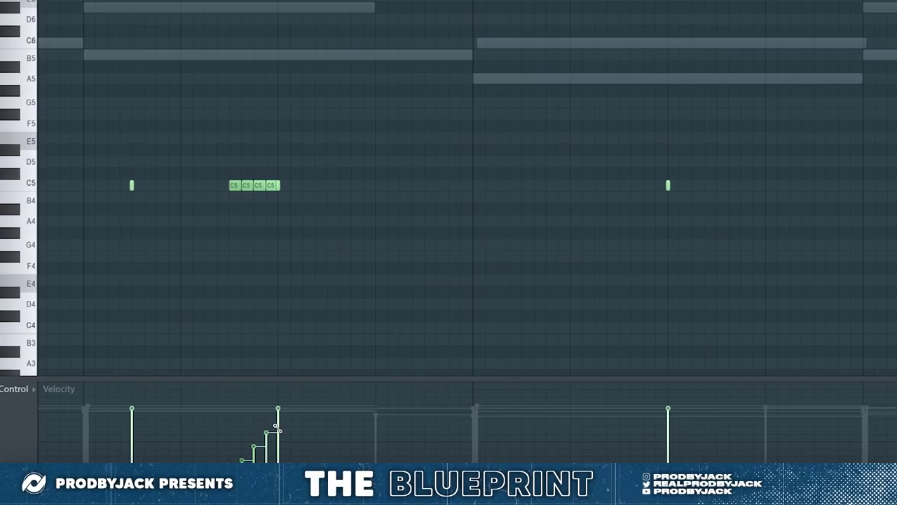
Play back the C5 snare notes, apply quick legato to them and extend the last note to the end of bar 4.
{"action": "scroll", "coordinate": [242, 276], "scroll_direction": "down", "scroll_amount": 3}
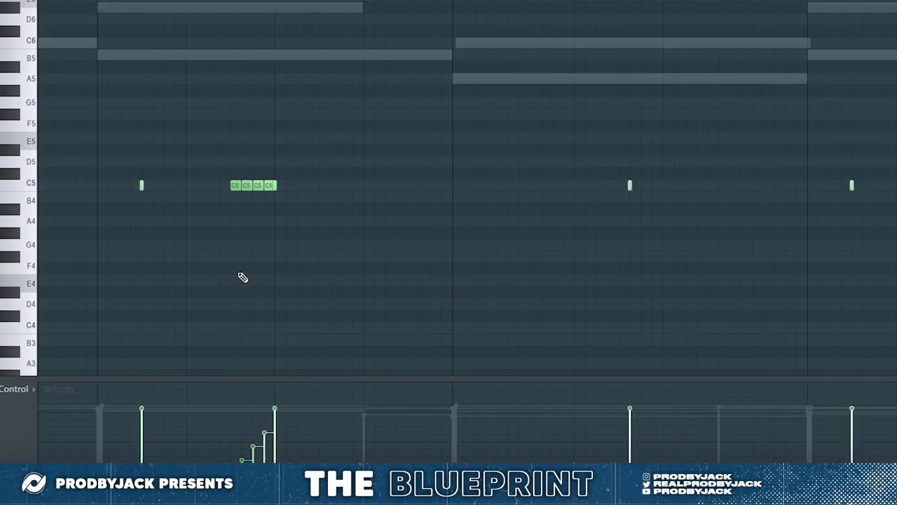
{"action": "key", "text": "space"}
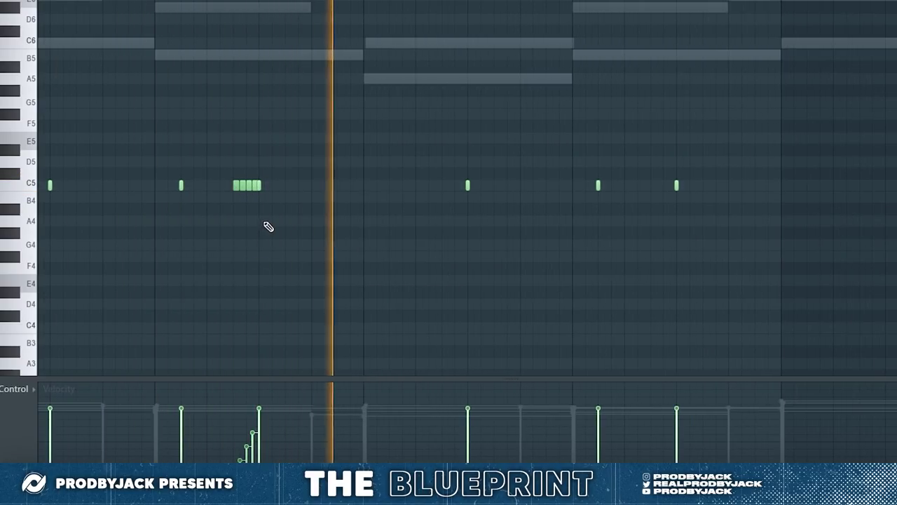
{"action": "scroll", "coordinate": [528, 216], "scroll_direction": "down", "scroll_amount": 2}
{"action": "scroll", "coordinate": [539, 218], "scroll_direction": "up", "scroll_amount": 2}
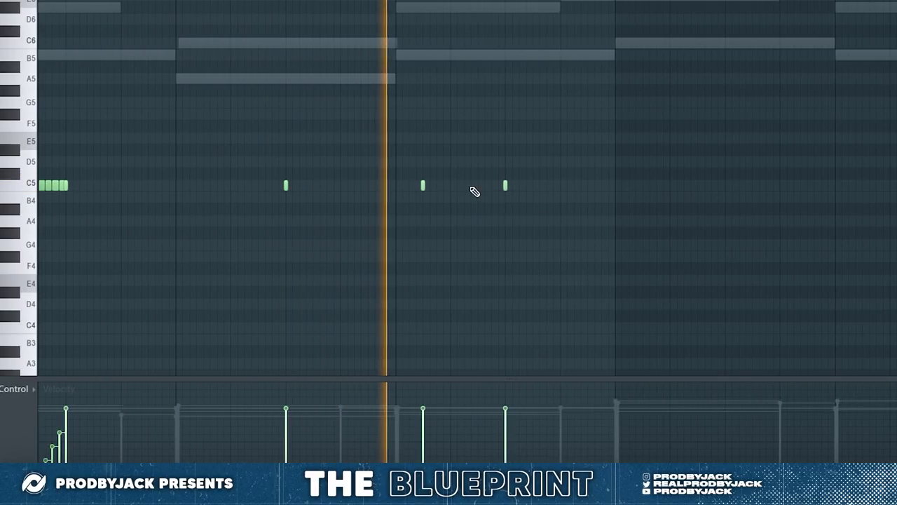
{"action": "scroll", "coordinate": [481, 200], "scroll_direction": "down", "scroll_amount": 3}
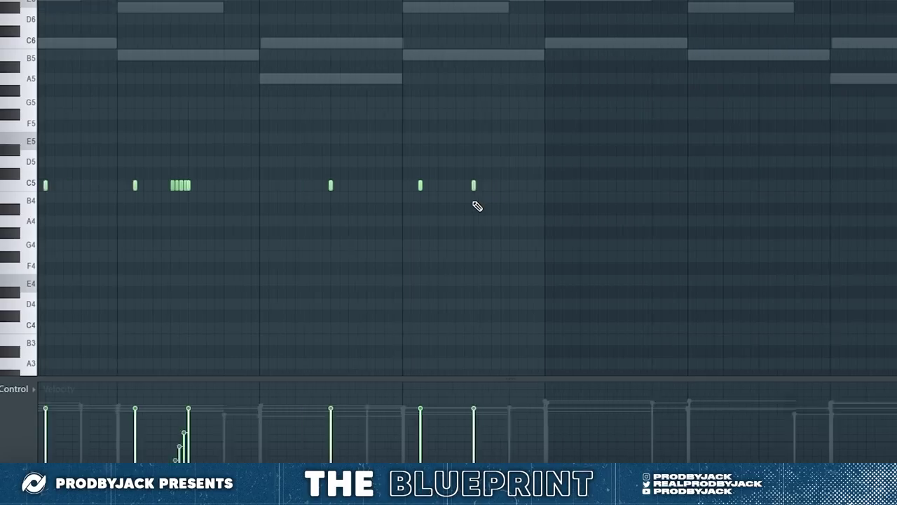
{"action": "key", "text": "ctrl+l"}
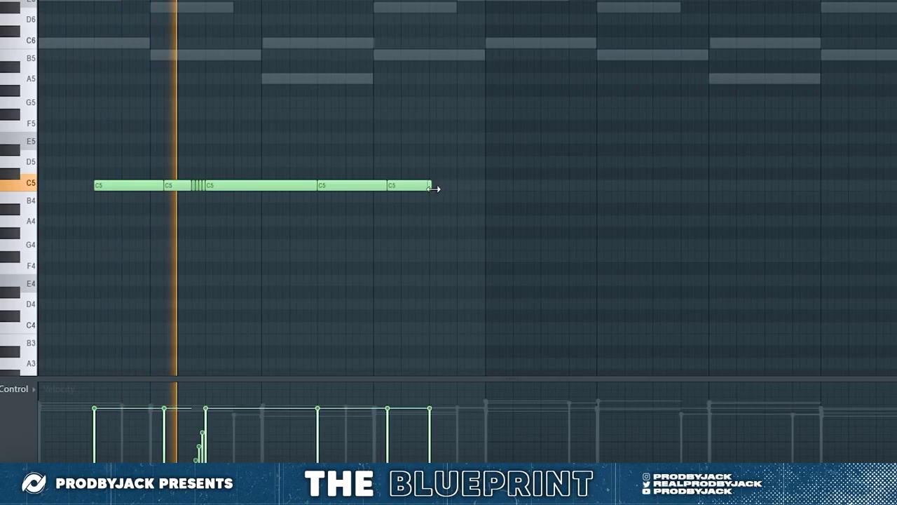
{"action": "left_click_drag", "start_coordinate": [433, 185], "coordinate": [487, 196]}
{"action": "scroll", "coordinate": [477, 182], "scroll_direction": "down", "scroll_amount": 2}
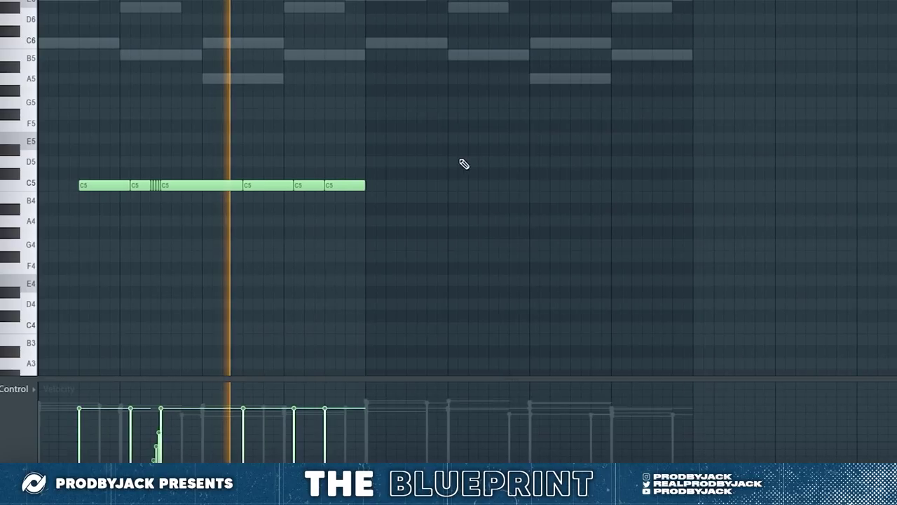
Duplicate the whole four-bar snare pattern into bars 5 to 8 and deselect the notes.
{"action": "key", "text": "ctrl+a"}
{"action": "key", "text": "ctrl+b"}
{"action": "left_click", "coordinate": [431, 176]}
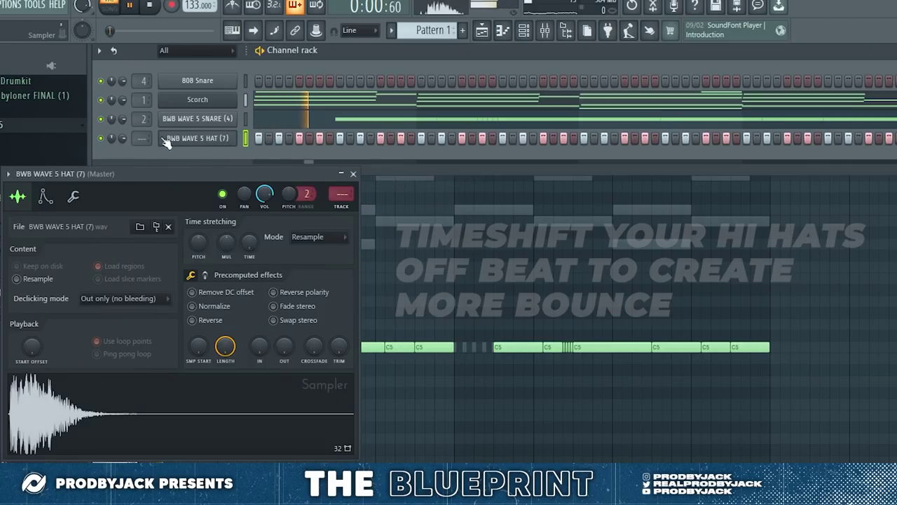
Show the miscellaneous settings of the BWB WAVE 5 HAT (7) channel, where its time shift is found, and close the channel window.
{"action": "left_click", "coordinate": [76, 198]}
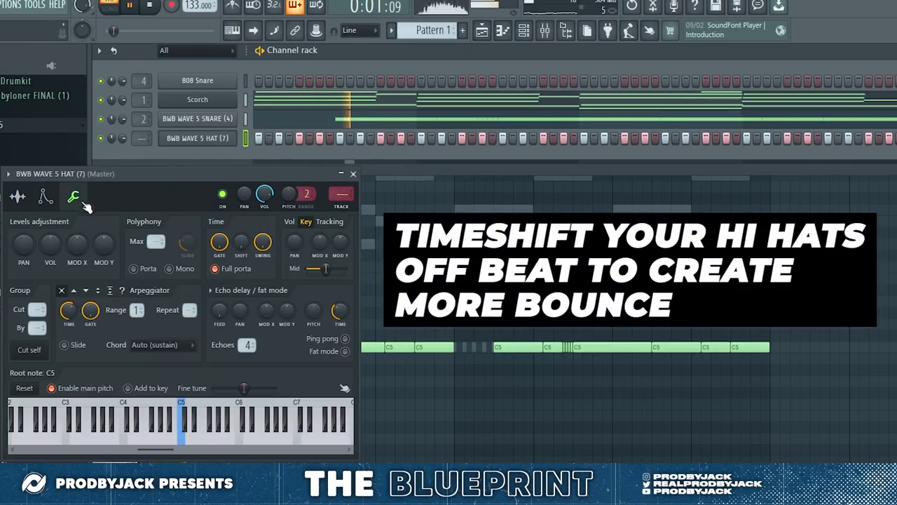
{"action": "left_click", "coordinate": [352, 174]}
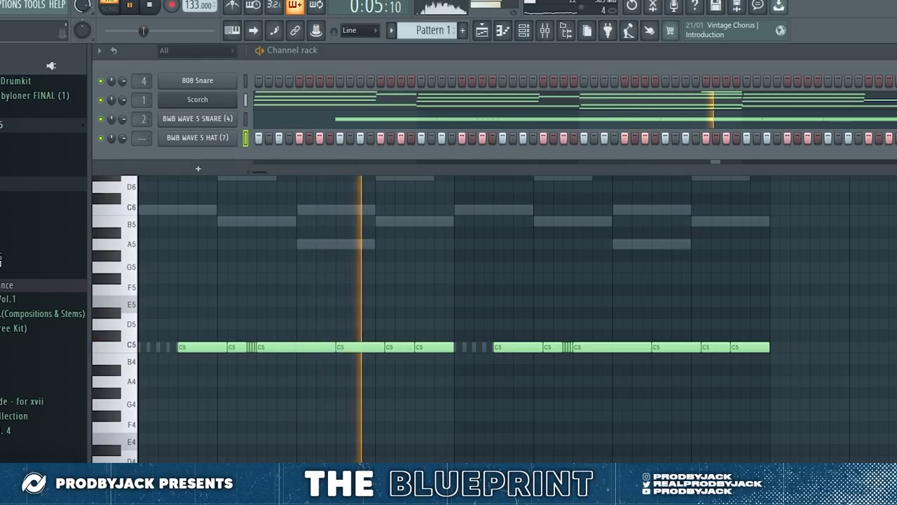
Undo the latest kick note edits and duplicate the two-bar C5 kick pattern until it fills all eight bars.
{"action": "scroll", "coordinate": [1, 358], "scroll_direction": "up", "scroll_amount": 3}
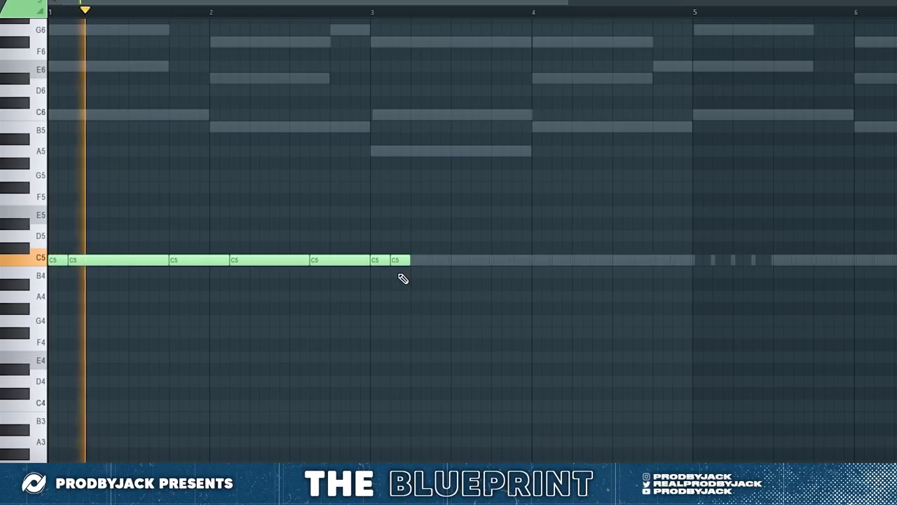
{"action": "key", "text": "ctrl+z"}
{"action": "key", "text": "ctrl+z"}
{"action": "key", "text": "ctrl+z"}
{"action": "scroll", "coordinate": [399, 277], "scroll_direction": "down", "scroll_amount": 1}
{"action": "key", "text": "ctrl+b"}
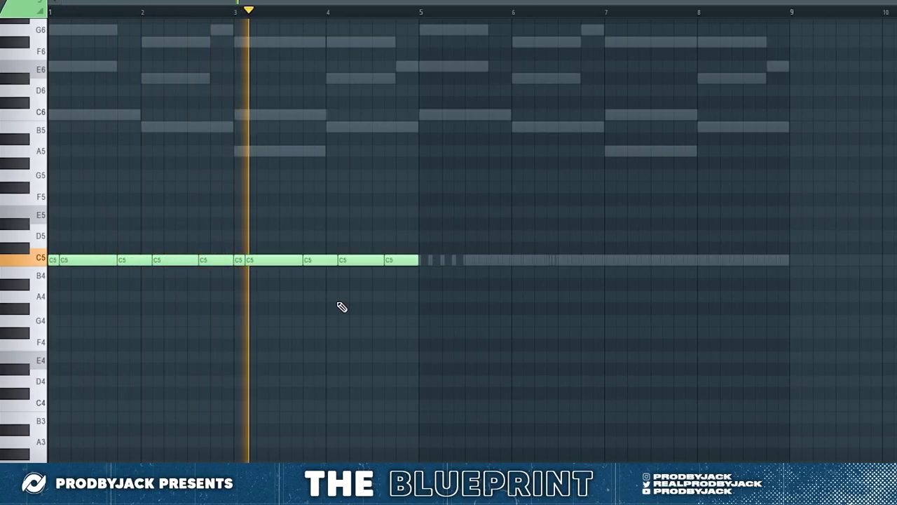
{"action": "key", "text": "ctrl+b"}
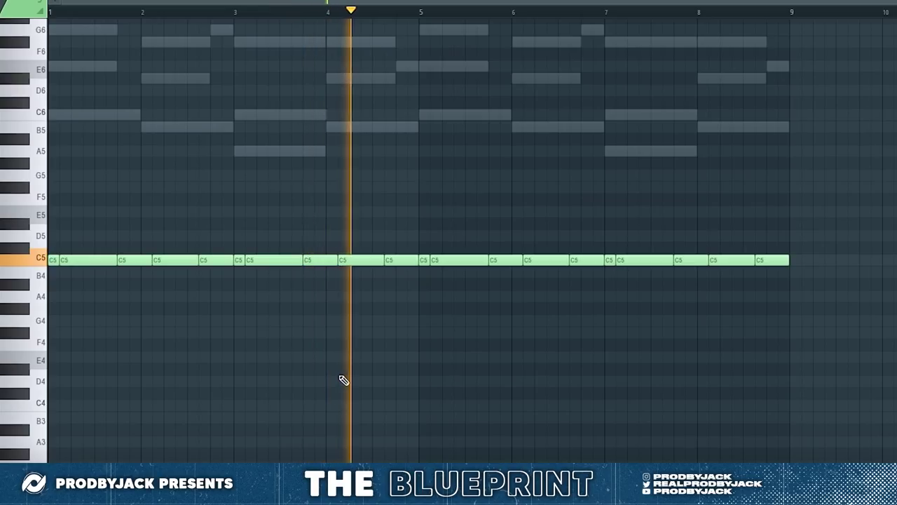
{"action": "scroll", "coordinate": [471, 188], "scroll_direction": "up", "scroll_amount": 3}
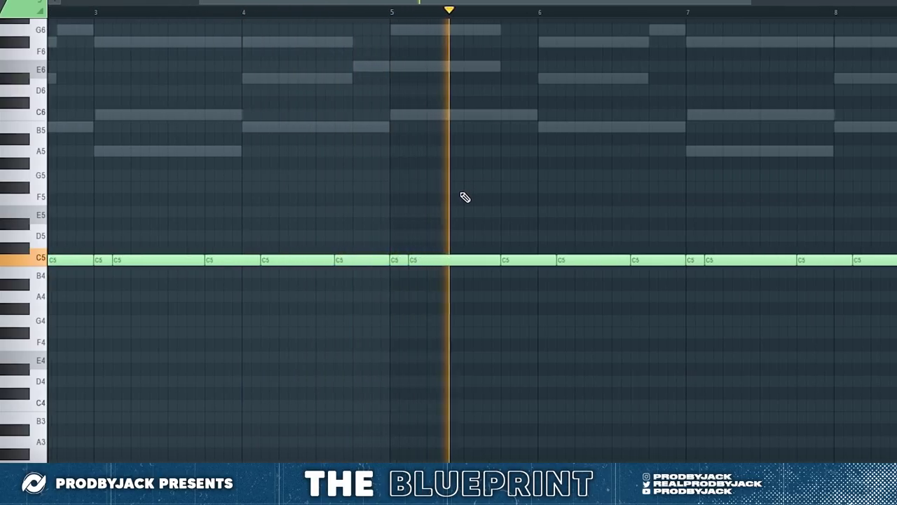
{"action": "scroll", "coordinate": [465, 194], "scroll_direction": "down", "scroll_amount": 4}
Bring up the channel rack and choose a command from the 808 Snare channel's options.
{"action": "key", "text": "F6"}
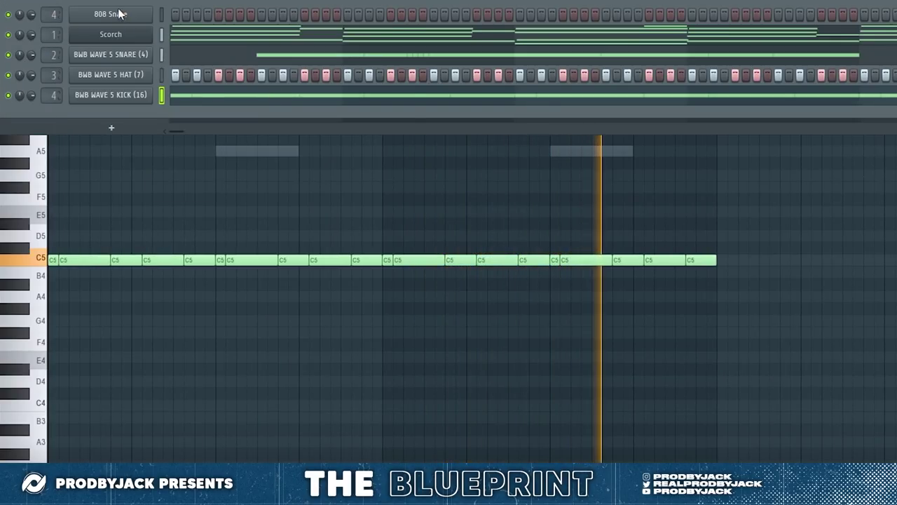
{"action": "right_click", "coordinate": [120, 14]}
{"action": "left_click", "coordinate": [183, 159]}
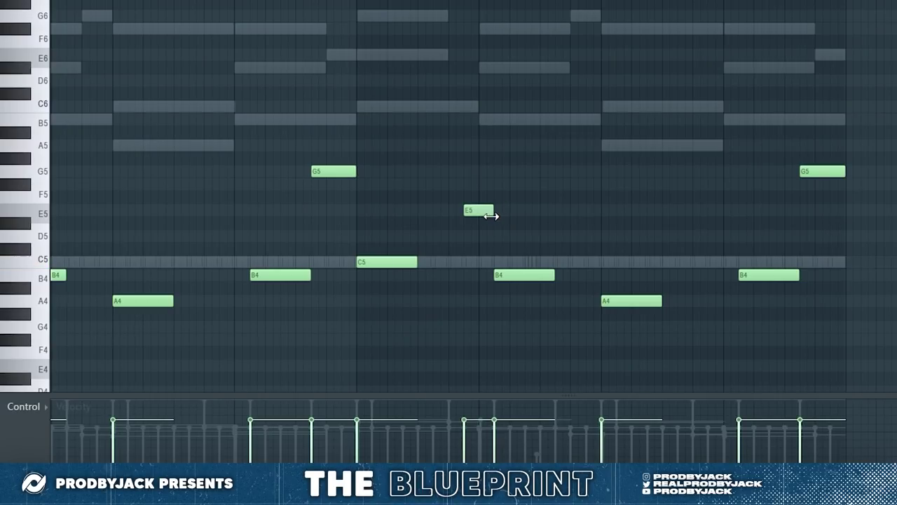
Audition the 808 bass line and delete the short E5 note at the end of bar 5.
{"action": "scroll", "coordinate": [392, 233], "scroll_direction": "down", "scroll_amount": 2}
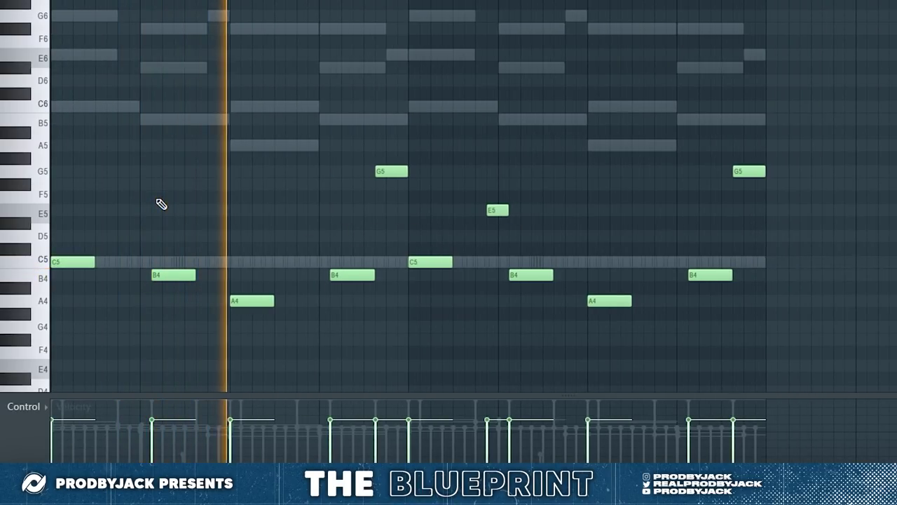
{"action": "left_click", "coordinate": [36, 336]}
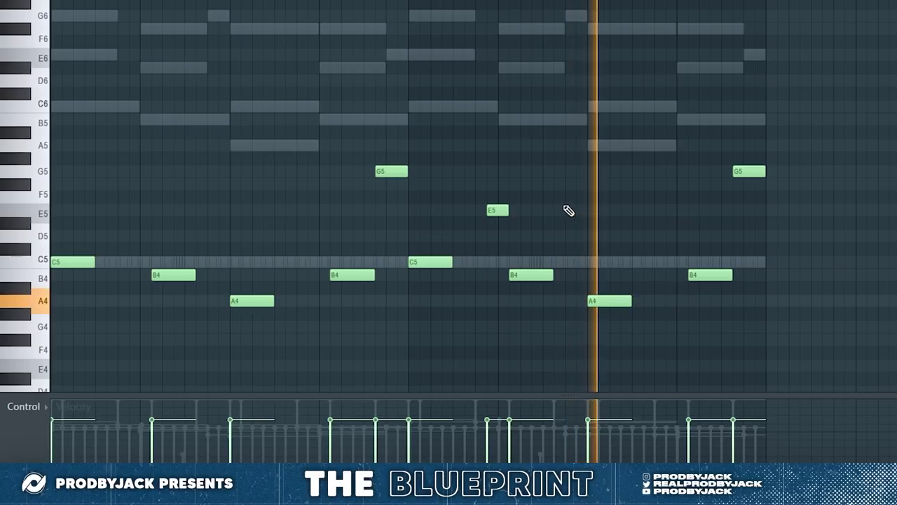
{"action": "right_click", "coordinate": [499, 211]}
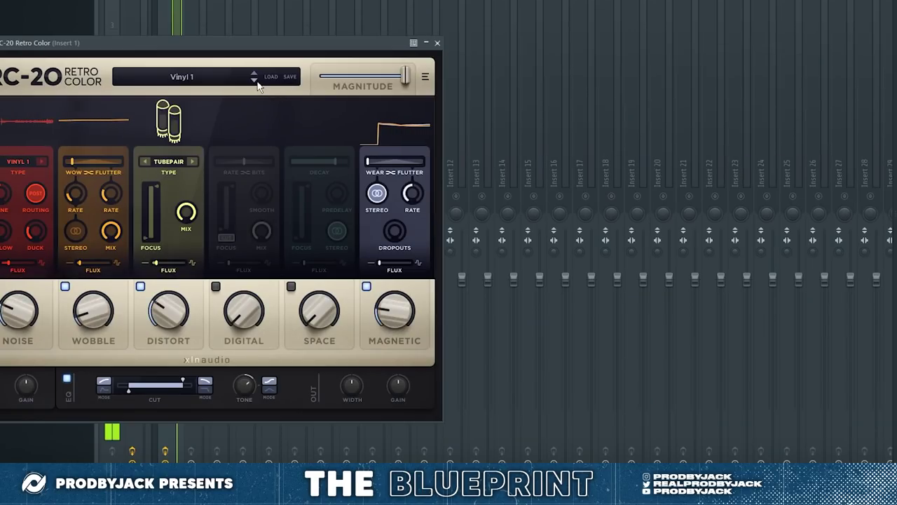
Move the RC-20 Retro Color window fully into view and step its preset forward to Vinyl 3.
{"action": "left_click_drag", "start_coordinate": [239, 54], "coordinate": [338, 69]}
{"action": "left_click", "coordinate": [353, 98]}
{"action": "left_click", "coordinate": [353, 99]}
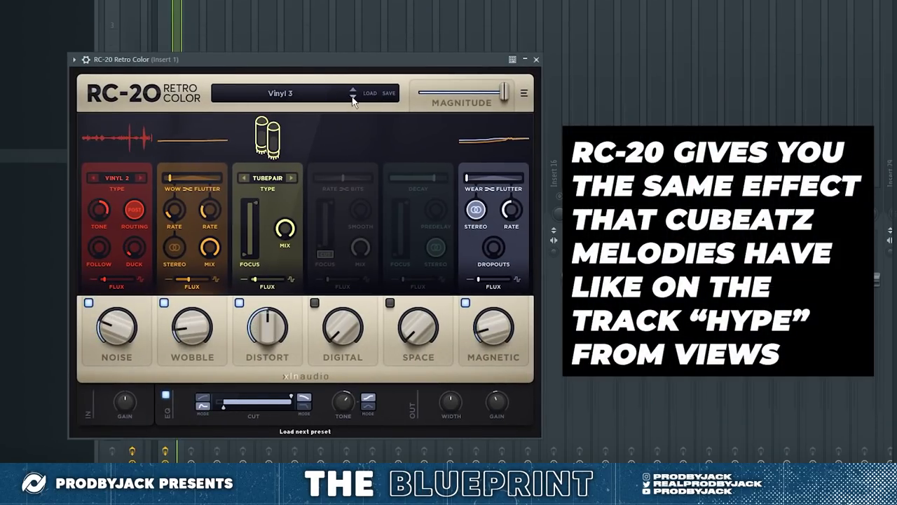
Compare RC-20's Distort module off and on, leave it enabled and lower the Distort amount.
{"action": "left_click", "coordinate": [239, 303]}
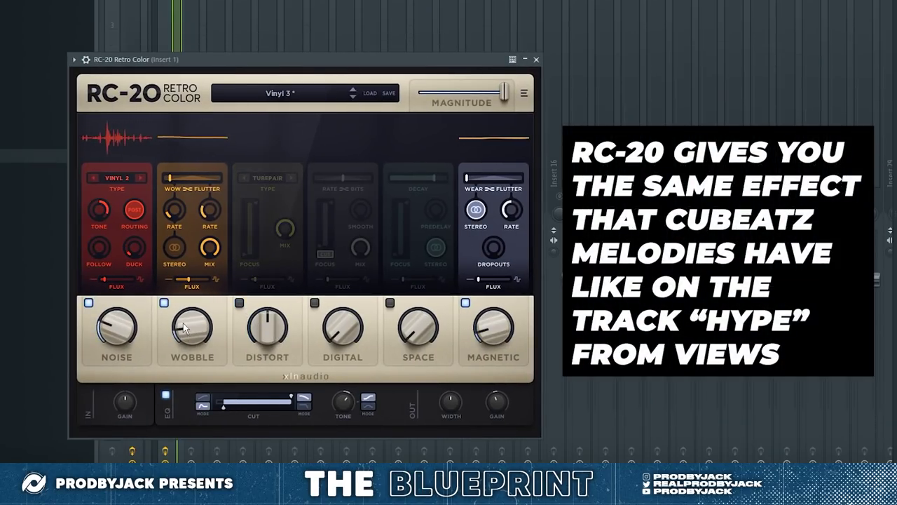
{"action": "left_click", "coordinate": [239, 305]}
{"action": "left_click_drag", "start_coordinate": [268, 328], "coordinate": [271, 337]}
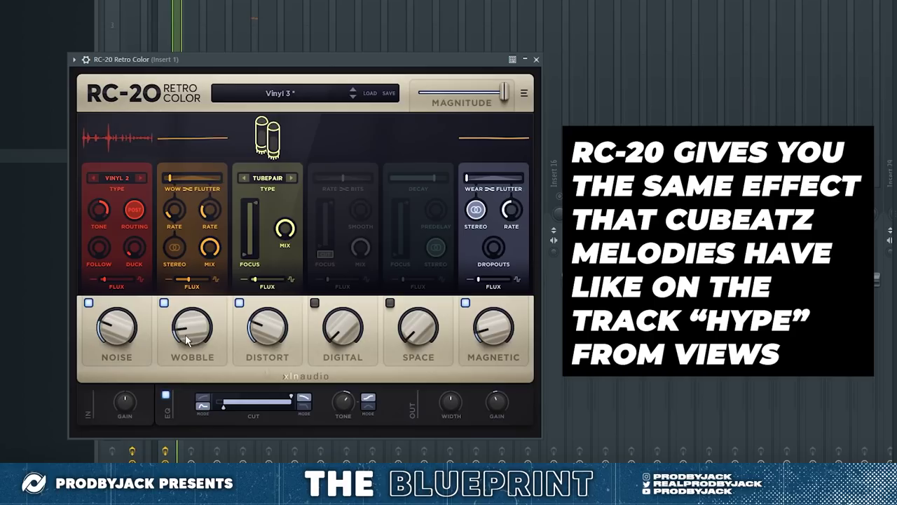
{"action": "mouse_move", "coordinate": [122, 333]}
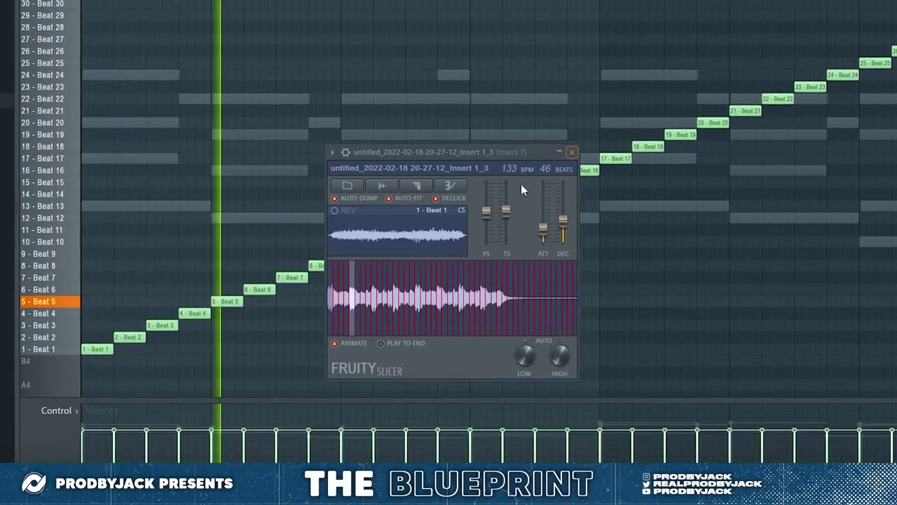
Raise the time-stretch (TS) slider in Fruity Slicer for the recorded Insert 1_3 melody.
{"action": "left_click_drag", "start_coordinate": [506, 213], "coordinate": [508, 200]}
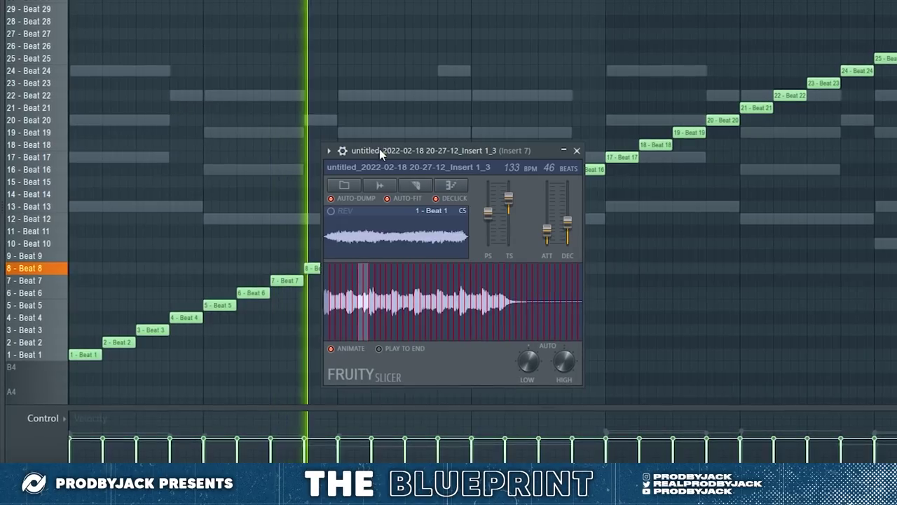
{"action": "right_click", "coordinate": [517, 205]}
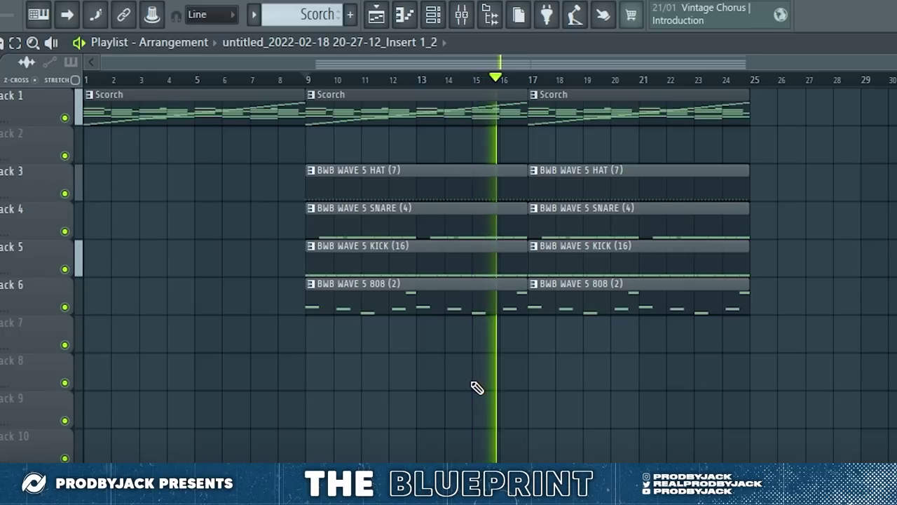
Select the hat, snare, kick and 808 clips in bars 17 to 24 and duplicate them to bar 25.
{"action": "left_click_drag", "start_coordinate": [751, 121], "coordinate": [397, 381]}
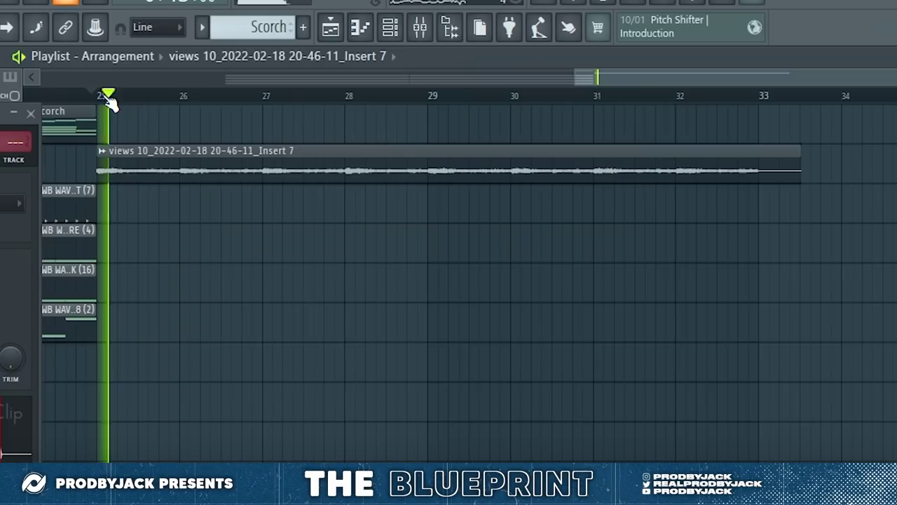
{"action": "left_click_drag", "start_coordinate": [575, 79], "coordinate": [479, 86]}
{"action": "left_click_drag", "start_coordinate": [409, 215], "coordinate": [140, 368]}
{"action": "key", "text": "ctrl+b"}
{"action": "scroll", "coordinate": [483, 421], "scroll_direction": "down", "scroll_amount": 4}
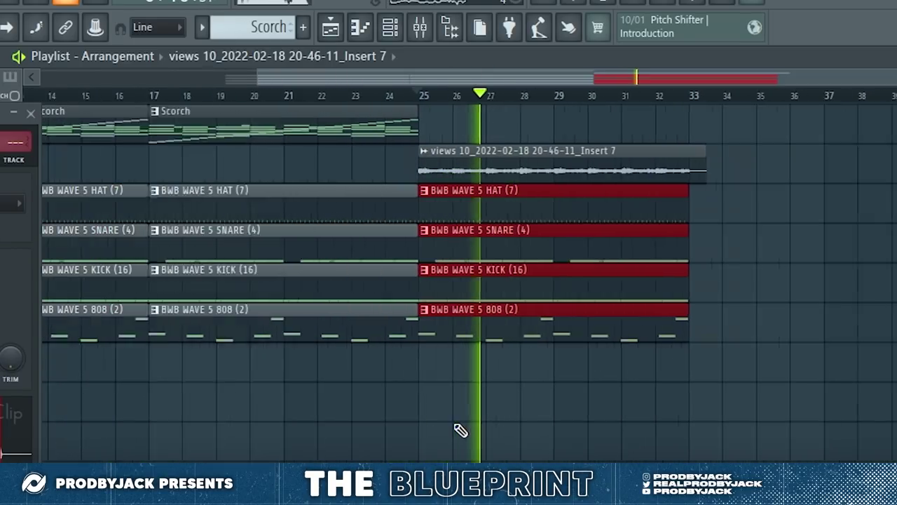
Deselect the duplicated drum clips and delete the BWB WAVE 5 808 (2) clip starting at bar 25.
{"action": "left_click", "coordinate": [666, 407], "text": "ctrl"}
{"action": "scroll", "coordinate": [659, 400], "scroll_direction": "up", "scroll_amount": 3}
{"action": "right_click", "coordinate": [554, 331]}
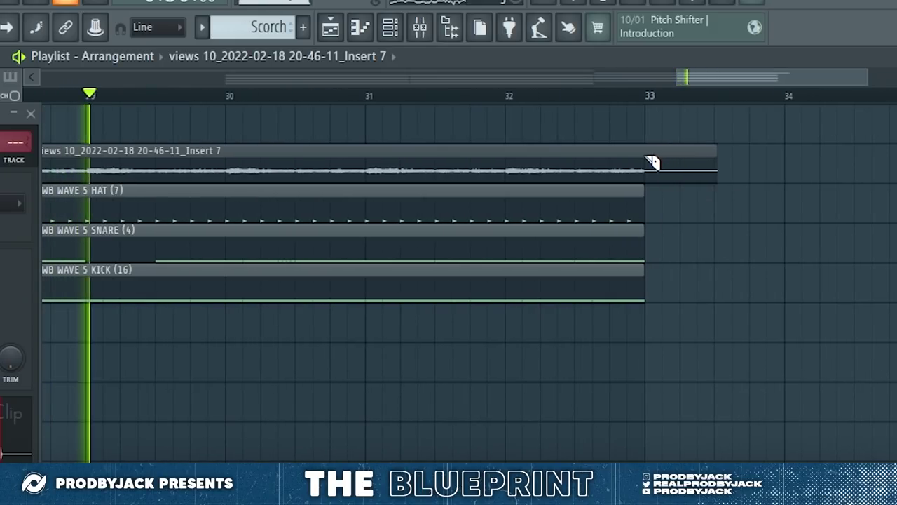
Slice the views 10 Insert 7 audio clip at bar 33 and delete the leftover tail.
{"action": "left_click_drag", "start_coordinate": [646, 156], "coordinate": [647, 186]}
{"action": "key", "text": "p"}
{"action": "scroll", "coordinate": [660, 211], "scroll_direction": "up", "scroll_amount": 2}
{"action": "right_click", "coordinate": [658, 180]}
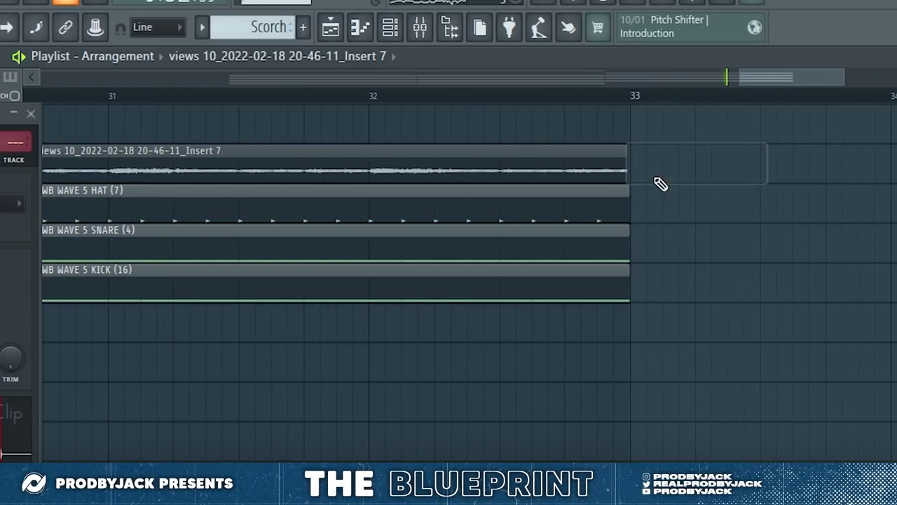
Extend the end of the sliced views 10 Insert 7 audio clip to line up with bar 33.
{"action": "scroll", "coordinate": [656, 180], "scroll_direction": "up", "scroll_amount": 3}
{"action": "left_click", "coordinate": [585, 172]}
{"action": "left_click_drag", "start_coordinate": [595, 167], "coordinate": [601, 169]}
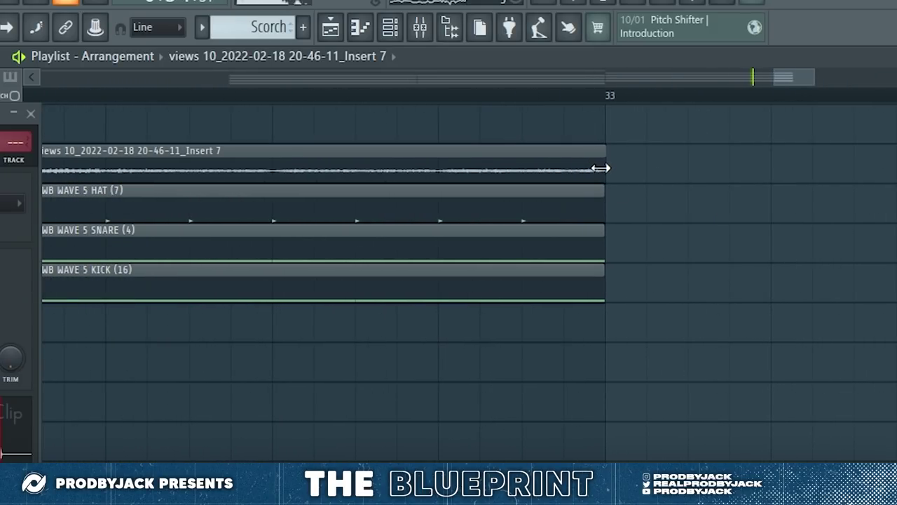
Select the views 10 Insert 7, hat, snare and kick clips in bars 25 to 32 and duplicate them to bar 33.
{"action": "scroll", "coordinate": [567, 231], "scroll_direction": "down", "scroll_amount": 5}
{"action": "left_click_drag", "start_coordinate": [473, 129], "coordinate": [337, 361]}
{"action": "key", "text": "ctrl+b"}
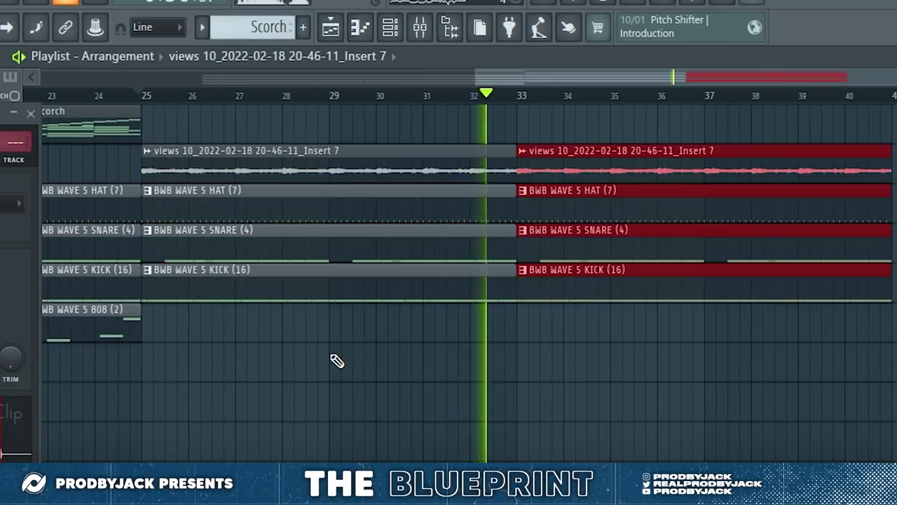
Place the BWB WAVE 5 808 (2) pattern below the kick at bar 33 and close the channel settings window.
{"action": "scroll", "coordinate": [337, 360], "scroll_direction": "down", "scroll_amount": 3}
{"action": "left_click", "coordinate": [484, 325]}
{"action": "left_click", "coordinate": [662, 333]}
{"action": "mouse_move", "coordinate": [709, 330]}
{"action": "left_mouse_down"}
{"action": "mouse_move", "coordinate": [727, 330]}
{"action": "mouse_move", "coordinate": [713, 323]}
{"action": "left_mouse_up"}
{"action": "scroll", "coordinate": [727, 328], "scroll_direction": "up", "scroll_amount": 3}
{"action": "left_click", "coordinate": [31, 113]}
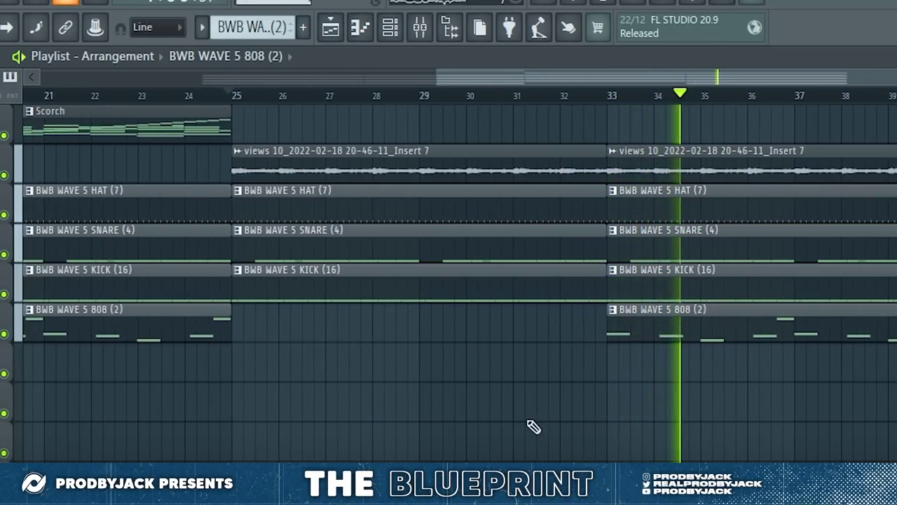
Open the 808 (2) pattern's notes and make the G4 note a short slide note at the end of bar 4.
{"action": "scroll", "coordinate": [533, 426], "scroll_direction": "down", "scroll_amount": 3}
{"action": "scroll", "coordinate": [701, 435], "scroll_direction": "up", "scroll_amount": 3}
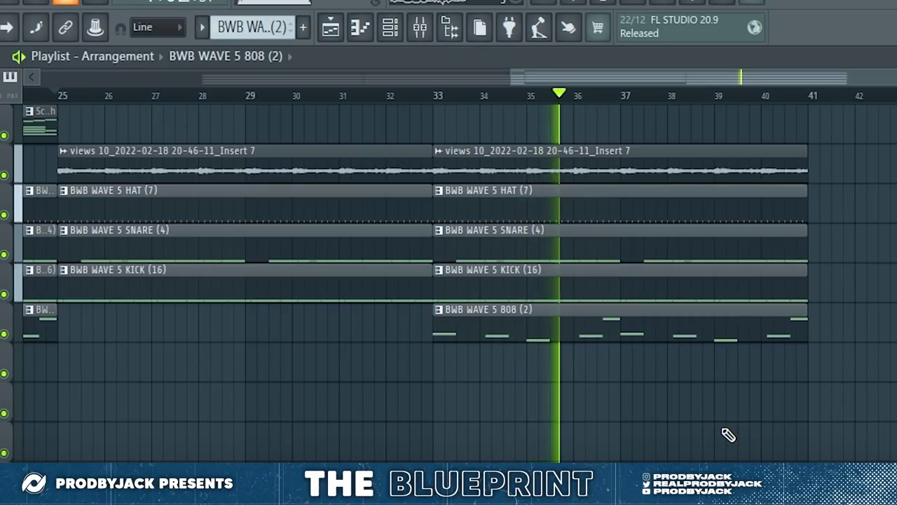
{"action": "scroll", "coordinate": [655, 371], "scroll_direction": "up", "scroll_amount": 3}
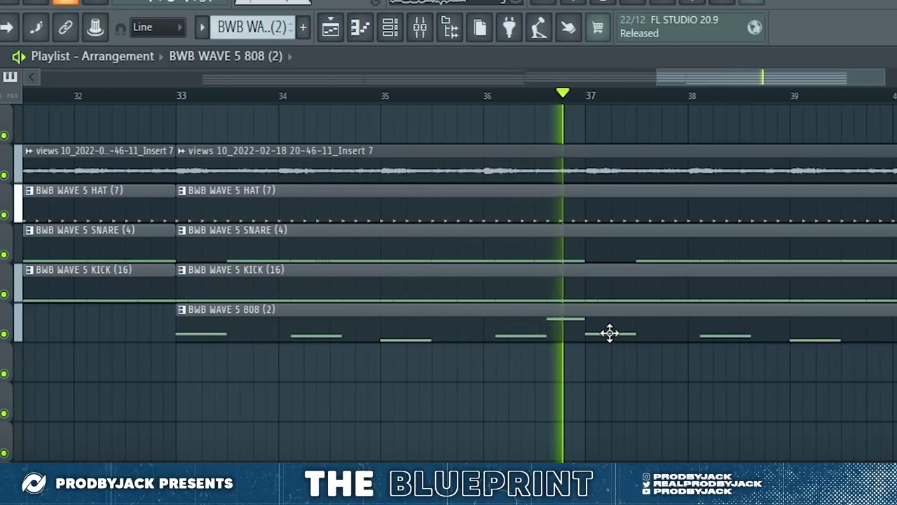
{"action": "double_click", "coordinate": [609, 334]}
{"action": "scroll", "coordinate": [402, 252], "scroll_direction": "up", "scroll_amount": 4}
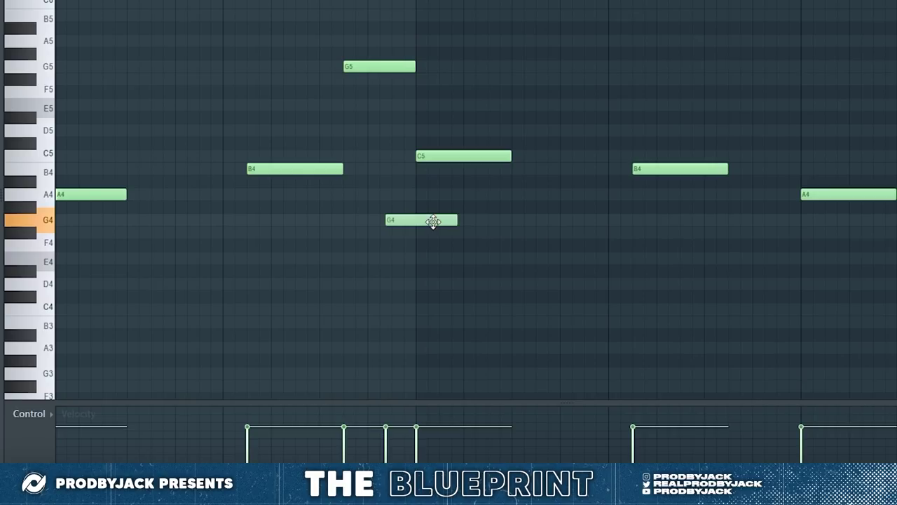
{"action": "double_click", "coordinate": [393, 220]}
{"action": "left_click", "coordinate": [371, 157]}
{"action": "left_click", "coordinate": [531, 257]}
{"action": "scroll", "coordinate": [351, 161], "scroll_direction": "down", "scroll_amount": 3}
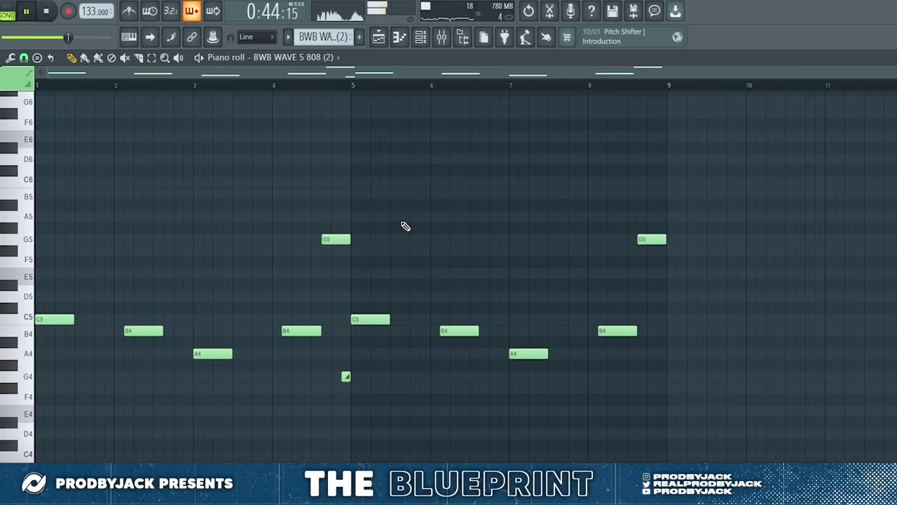
Play the arrangement from bar 33 and add a short G4 slide note at the end of bar 8 in the 808 pattern.
{"action": "left_click", "coordinate": [388, 38]}
{"action": "left_click", "coordinate": [275, 89]}
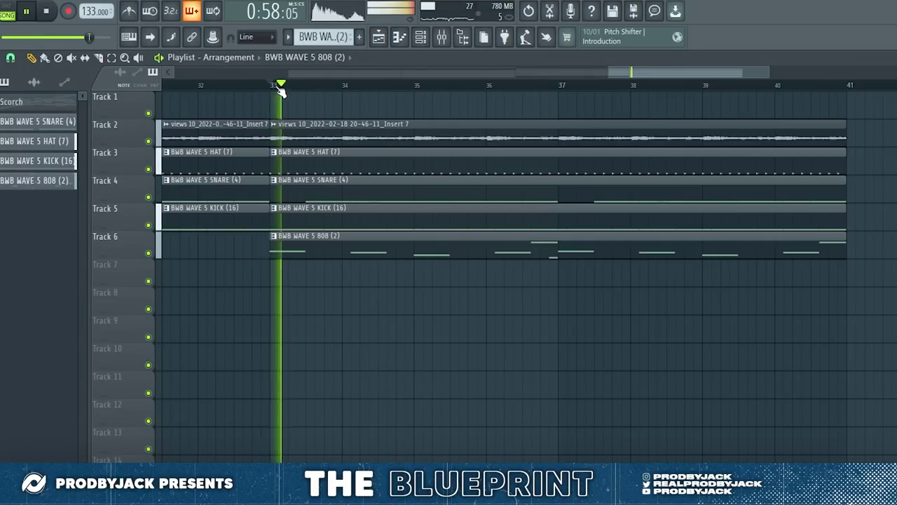
{"action": "key", "text": "F7"}
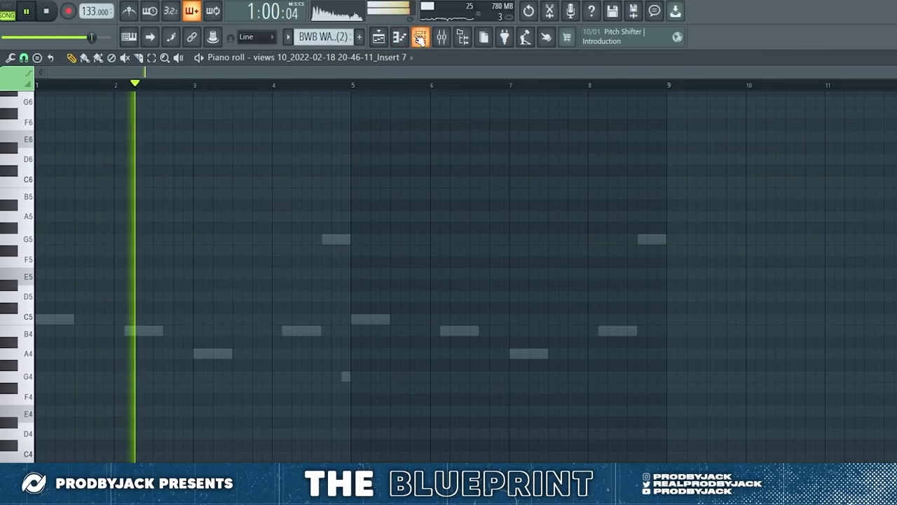
{"action": "key", "text": "F6"}
{"action": "left_click", "coordinate": [153, 162]}
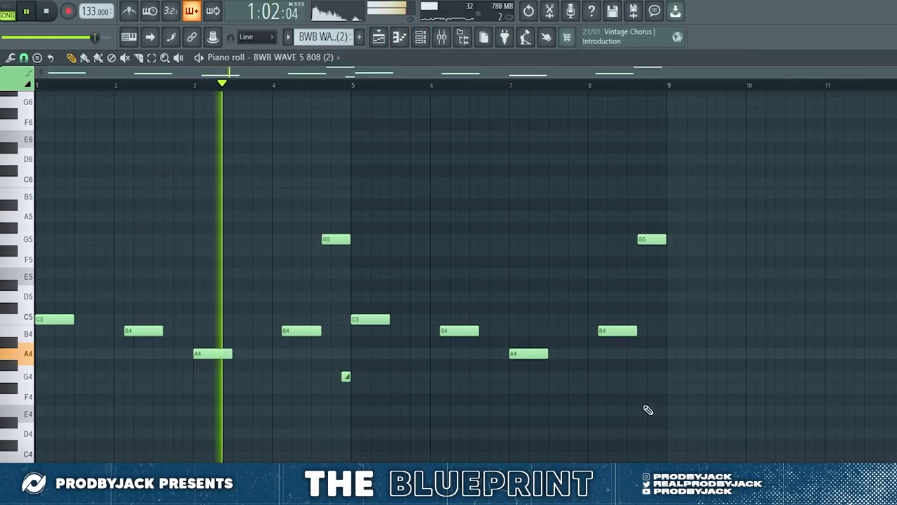
{"action": "scroll", "coordinate": [663, 385], "scroll_direction": "up", "scroll_amount": 2}
{"action": "left_click", "coordinate": [678, 379]}
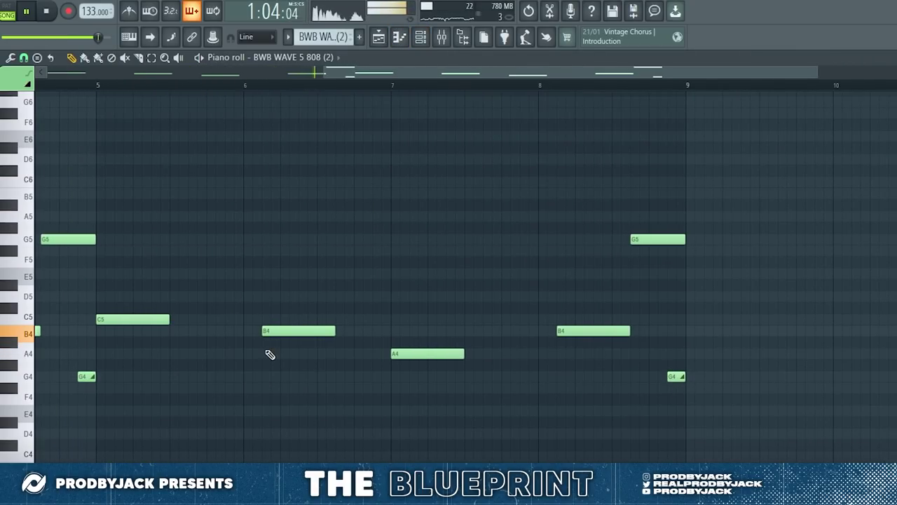
{"action": "scroll", "coordinate": [270, 354], "scroll_direction": "down", "scroll_amount": 2}
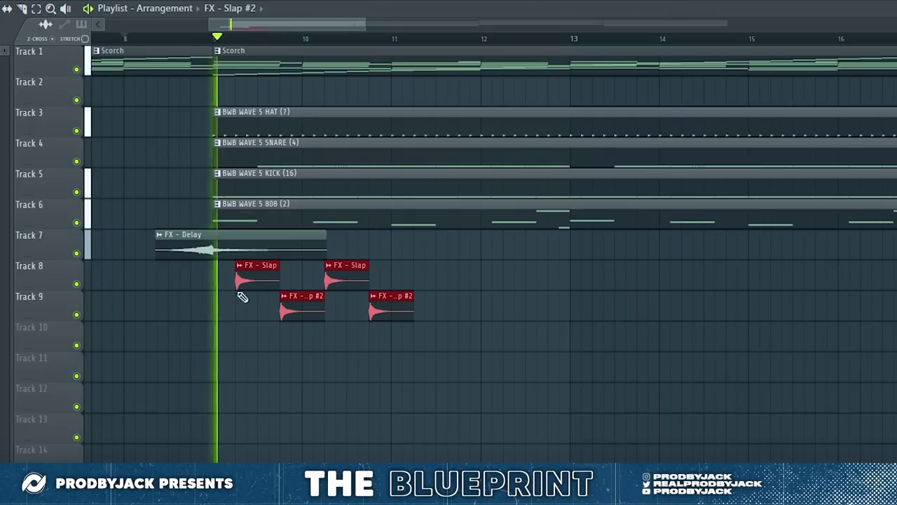
Copy the FX - Slap and FX - Slap #2 clips to bar 11, then copy the whole slap pattern to bar 13.
{"action": "left_click_drag", "start_coordinate": [253, 281], "coordinate": [426, 281]}
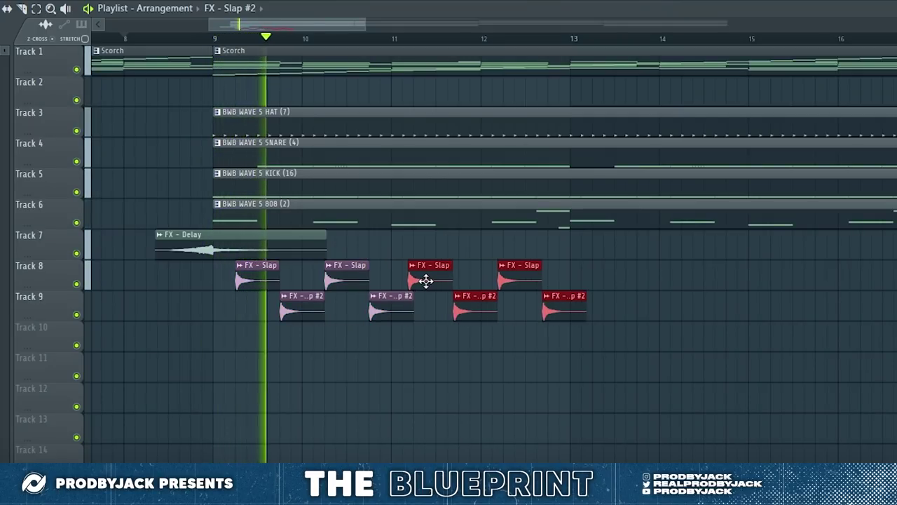
{"action": "scroll", "coordinate": [484, 271], "scroll_direction": "down", "scroll_amount": 2}
{"action": "left_click_drag", "start_coordinate": [536, 231], "coordinate": [317, 348]}
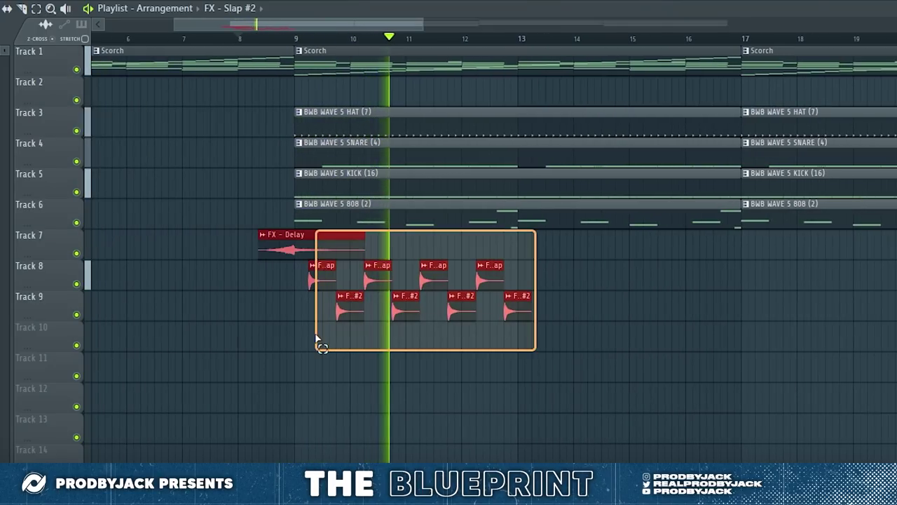
{"action": "mouse_move", "coordinate": [308, 382]}
{"action": "left_mouse_down"}
{"action": "mouse_move", "coordinate": [365, 294]}
{"action": "mouse_move", "coordinate": [529, 260]}
{"action": "left_mouse_up"}
{"action": "left_click_drag", "start_coordinate": [321, 281], "coordinate": [546, 287]}
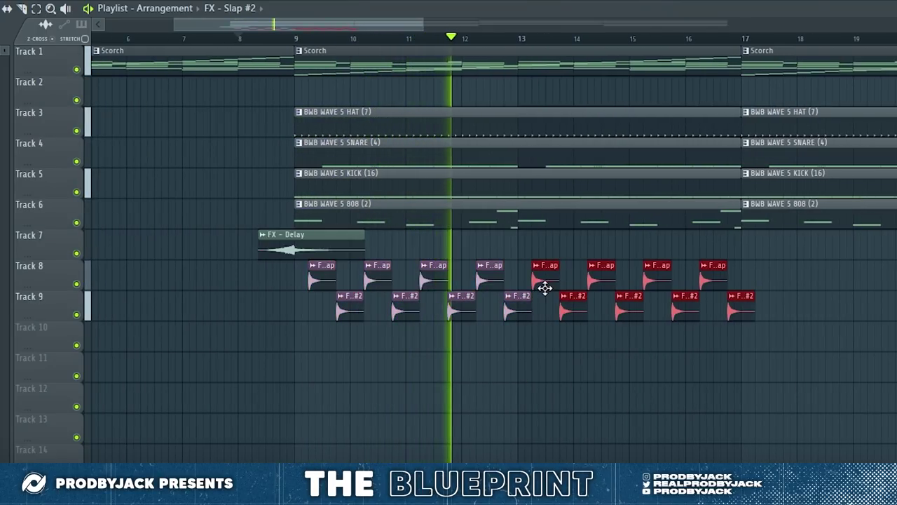
Copy all the slap clips in bars 9 to 16 to bar 17 and deselect the copies.
{"action": "scroll", "coordinate": [546, 287], "scroll_direction": "down", "scroll_amount": 3}
{"action": "left_click_drag", "start_coordinate": [631, 260], "coordinate": [367, 345]}
{"action": "left_click_drag", "start_coordinate": [344, 281], "coordinate": [591, 290]}
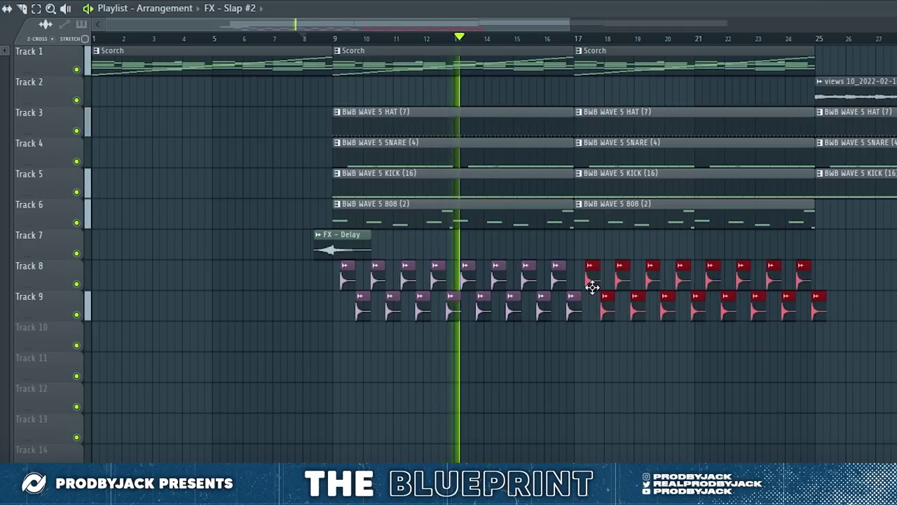
{"action": "left_click", "coordinate": [608, 405], "text": "ctrl"}
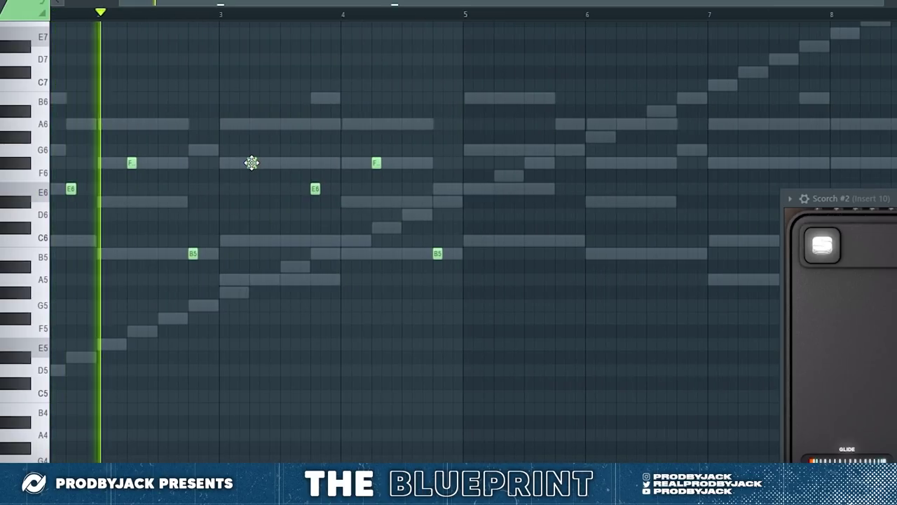
Add a short F#6 note in bar 3 of the Scorch #2 melody and raise the synth's central MIN/MAX dial.
{"action": "scroll", "coordinate": [245, 175], "scroll_direction": "down", "scroll_amount": 1, "text": "ctrl"}
{"action": "scroll", "coordinate": [243, 182], "scroll_direction": "up", "scroll_amount": 2, "text": "ctrl"}
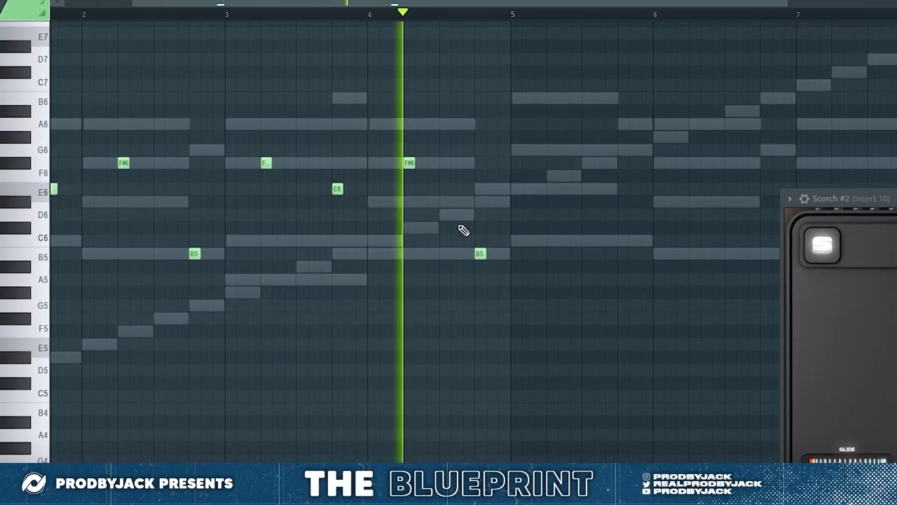
{"action": "left_click", "coordinate": [477, 203]}
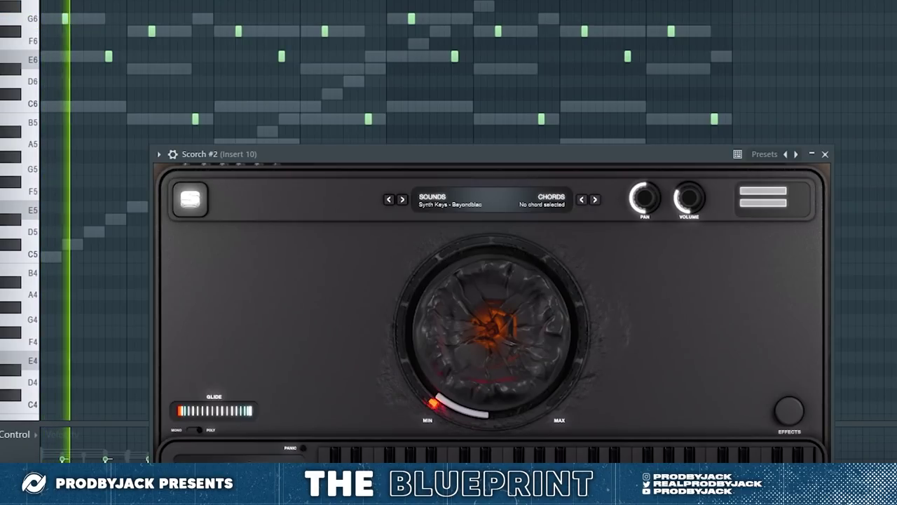
{"action": "mouse_move", "coordinate": [511, 336]}
{"action": "left_mouse_down"}
{"action": "mouse_move", "coordinate": [508, 317]}
{"action": "mouse_move", "coordinate": [507, 327]}
{"action": "left_mouse_up"}
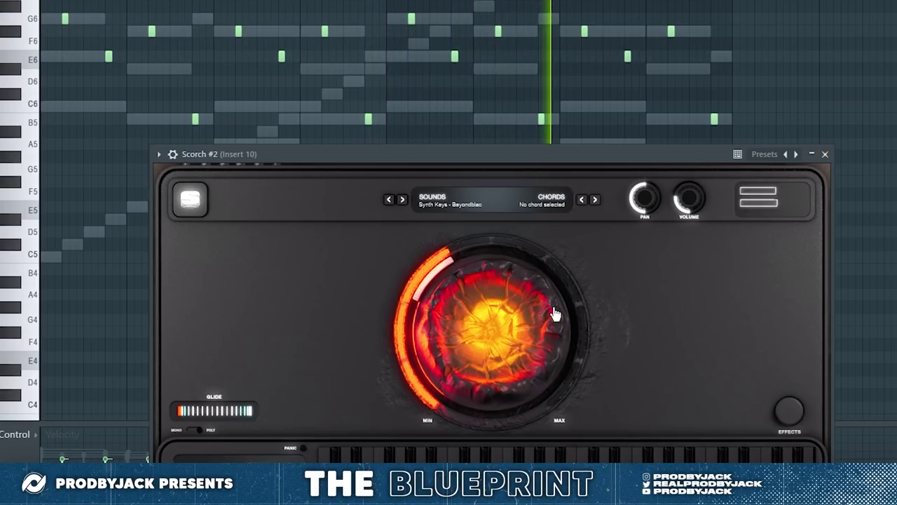
{"action": "left_click_drag", "start_coordinate": [554, 314], "coordinate": [539, 293]}
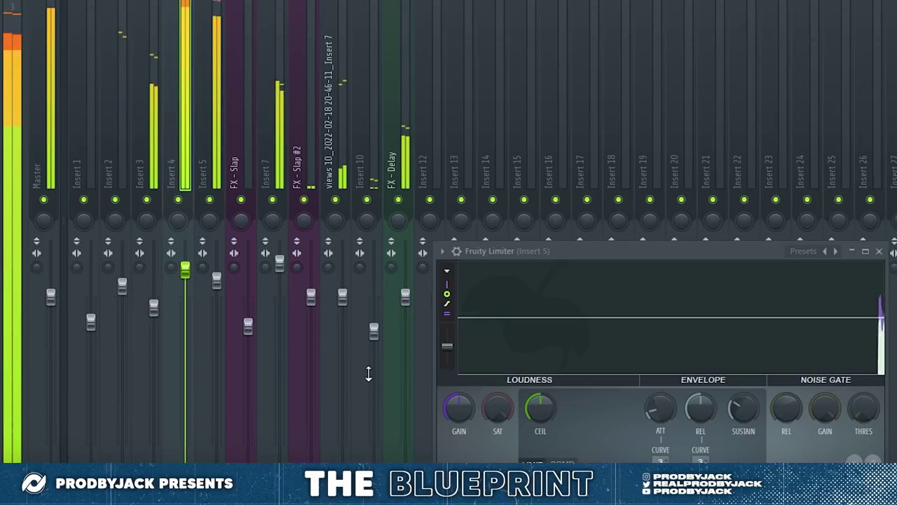
Switch the Fruity Limiter on Insert 5 to compressor mode and set its sidechain input to 1.
{"action": "left_click_drag", "start_coordinate": [577, 255], "coordinate": [515, 172]}
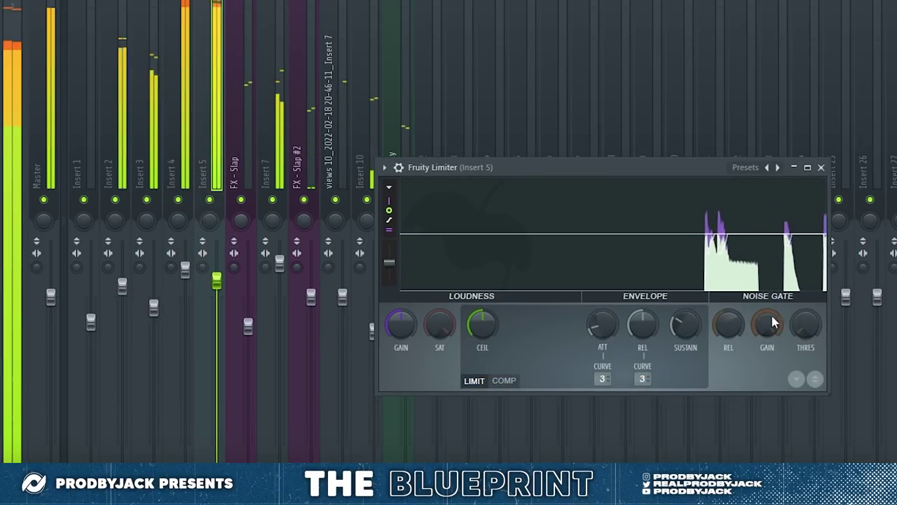
{"action": "left_click", "coordinate": [504, 380]}
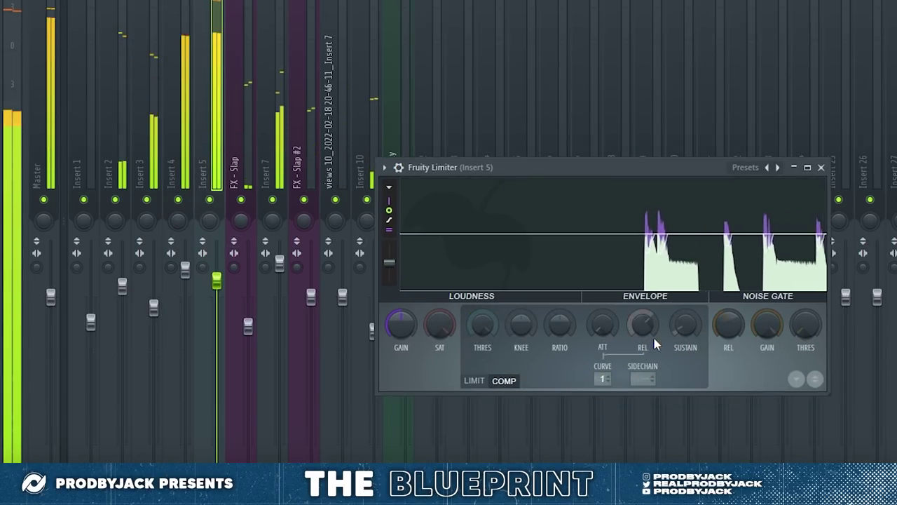
{"action": "right_click", "coordinate": [646, 378]}
{"action": "left_click", "coordinate": [674, 401]}
Lower the threshold and raise the knee and ratio of the sidechain compressor on Insert 5.
{"action": "left_click_drag", "start_coordinate": [483, 325], "coordinate": [483, 349]}
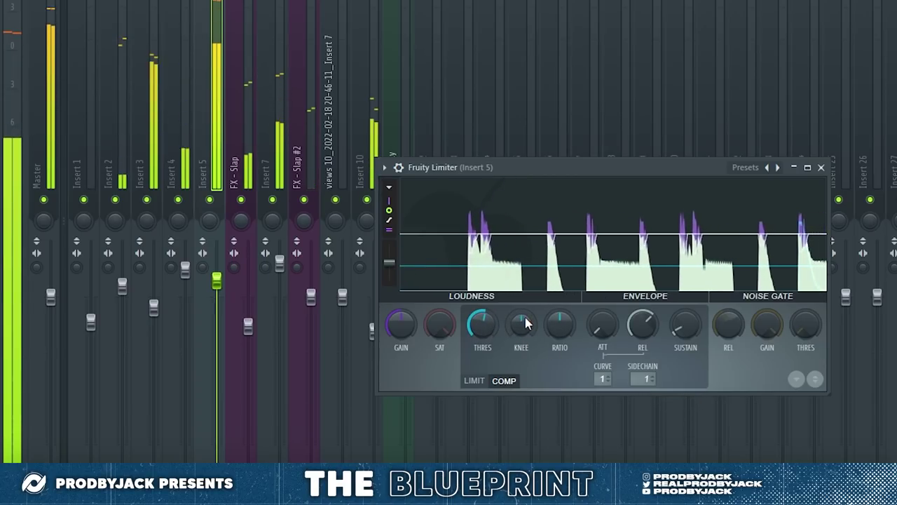
{"action": "left_click_drag", "start_coordinate": [525, 321], "coordinate": [524, 311]}
{"action": "left_click_drag", "start_coordinate": [560, 321], "coordinate": [561, 300]}
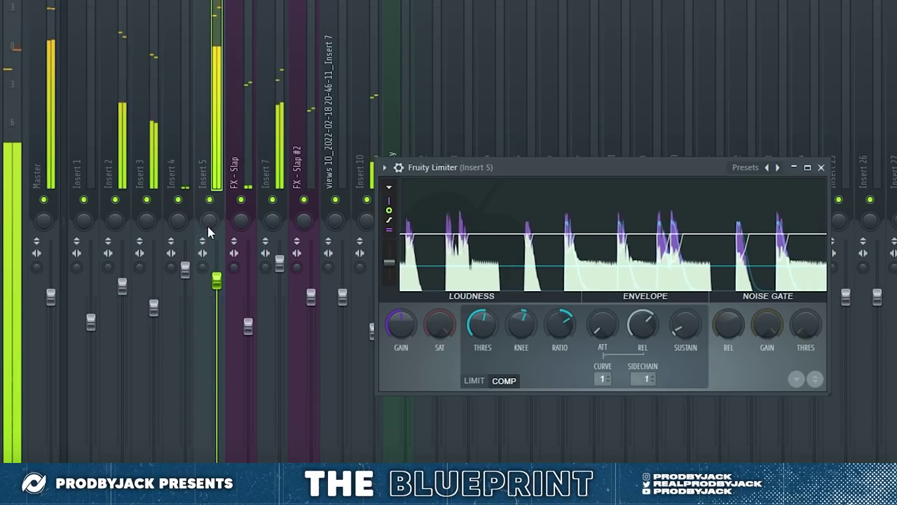
{"action": "left_click", "coordinate": [185, 269]}
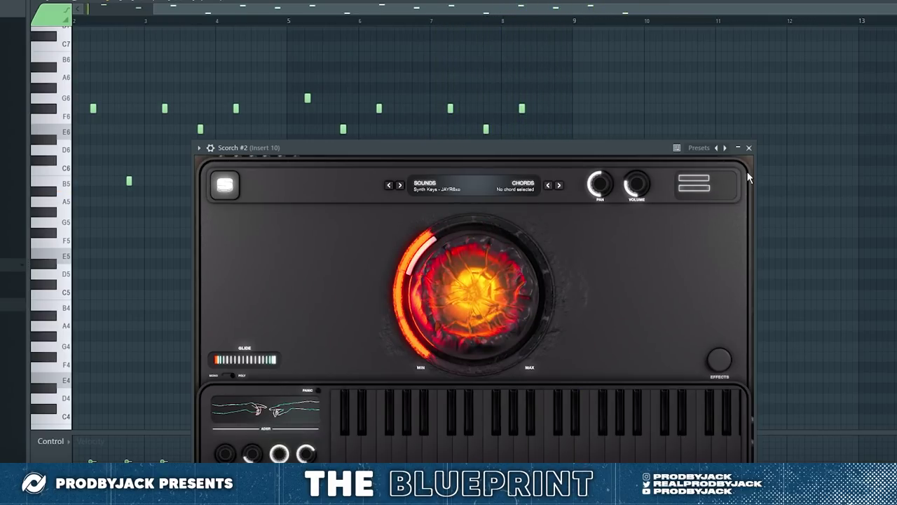
Close the Scorch #2 window and examine the arrangement and the RC-20 Retro Color settings on Insert 10.
{"action": "left_click", "coordinate": [749, 149]}
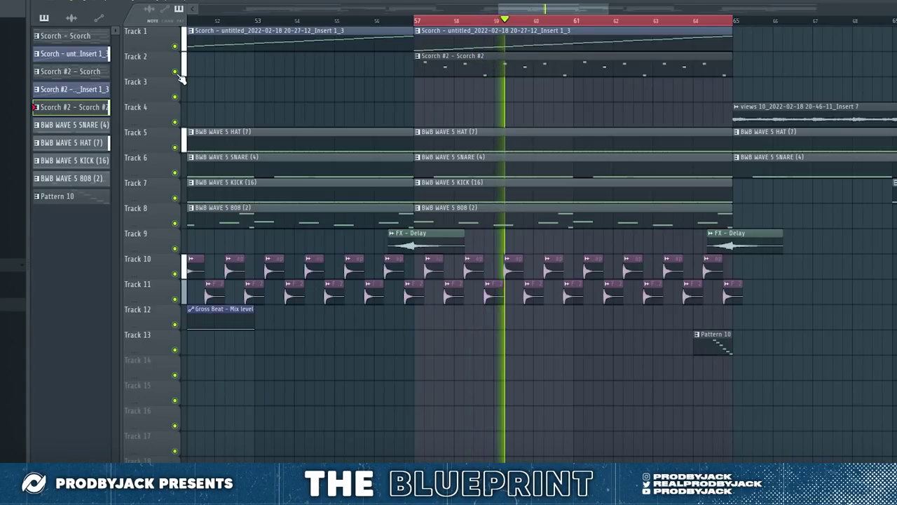
{"action": "scroll", "coordinate": [385, 78], "scroll_direction": "down", "scroll_amount": 4}
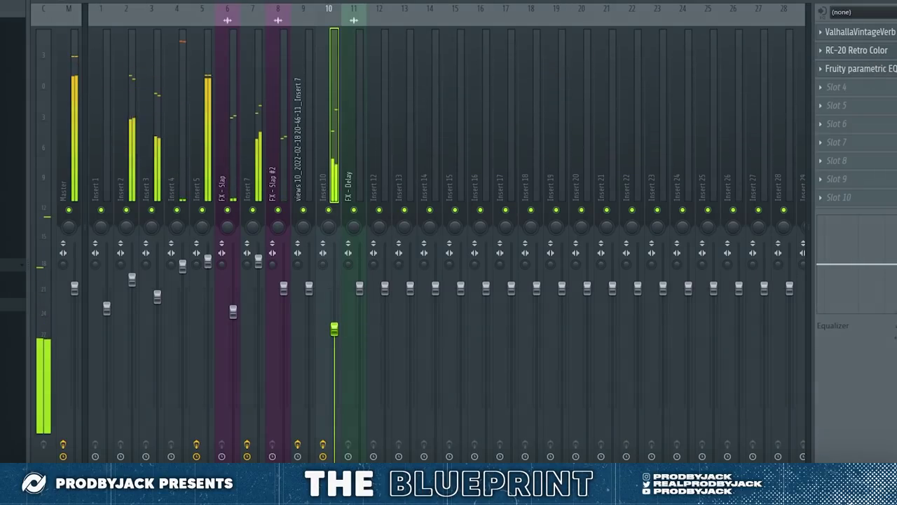
{"action": "left_click", "coordinate": [888, 51]}
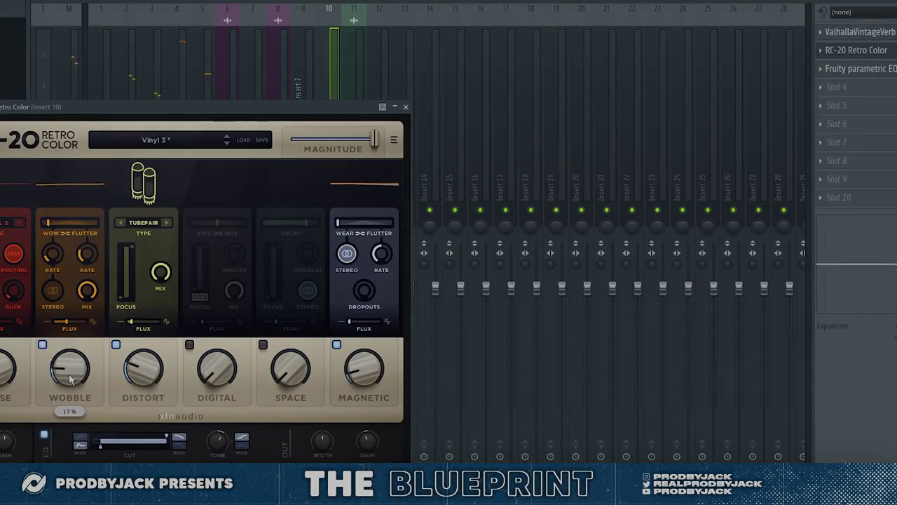
{"action": "left_click", "coordinate": [405, 107]}
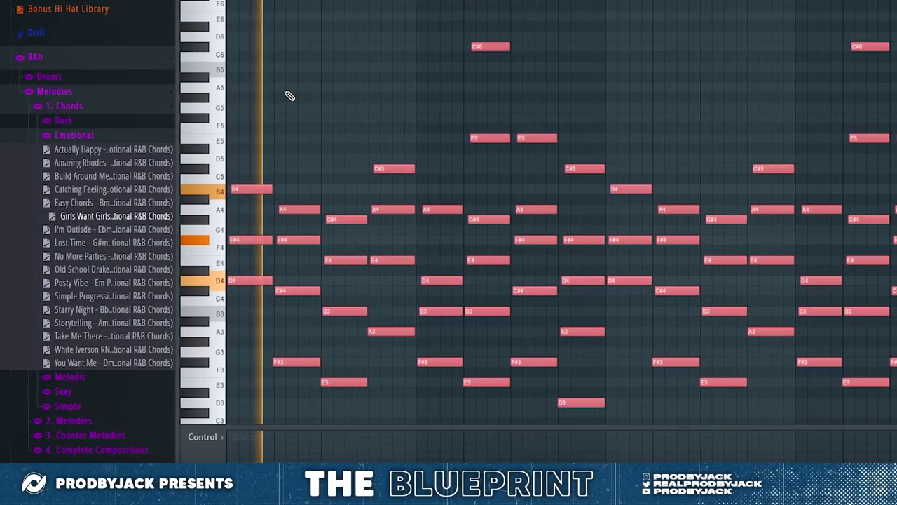
Deselect all notes of the Girls Want Girls emotional R&B chords.
{"action": "key", "text": "ctrl+d"}
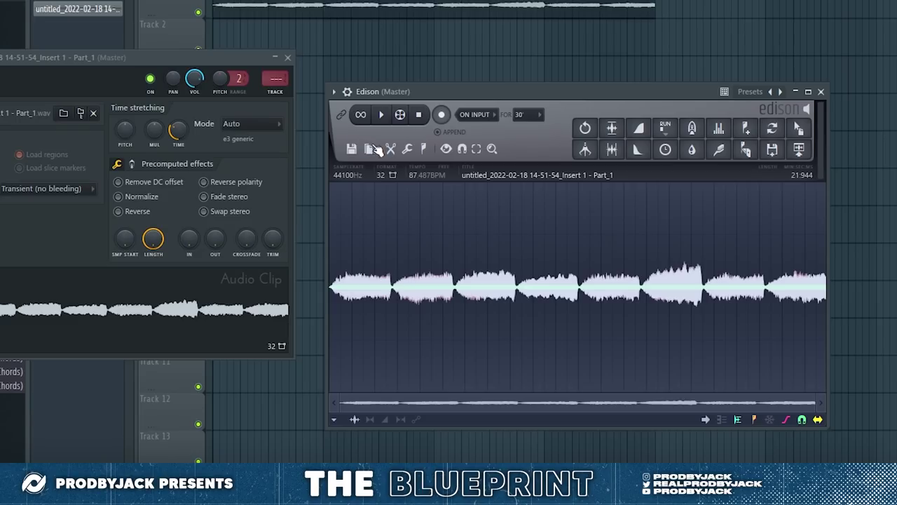
Set the sample rate of the recorded chord audio in Edison to 2500 Hz with Resample enabled and accept the sample properties.
{"action": "left_click", "coordinate": [376, 149]}
{"action": "left_click", "coordinate": [379, 170]}
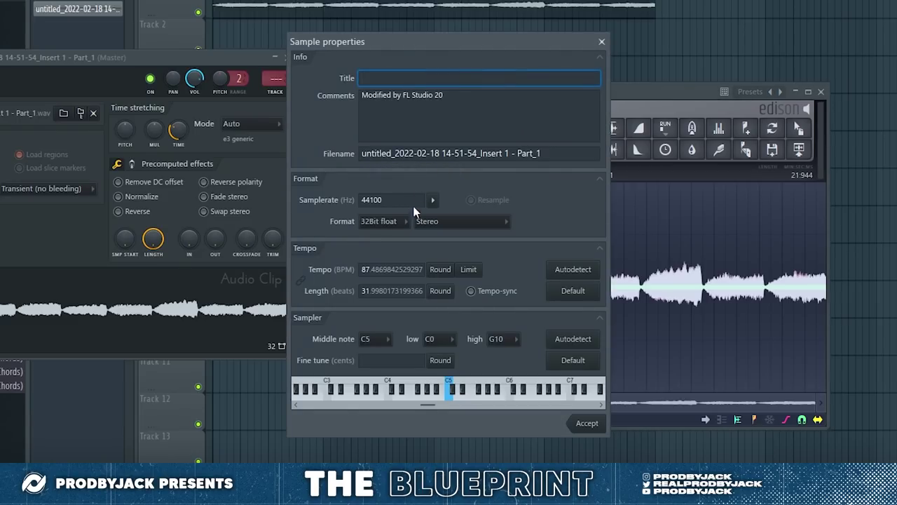
{"action": "type", "text": "2500"}
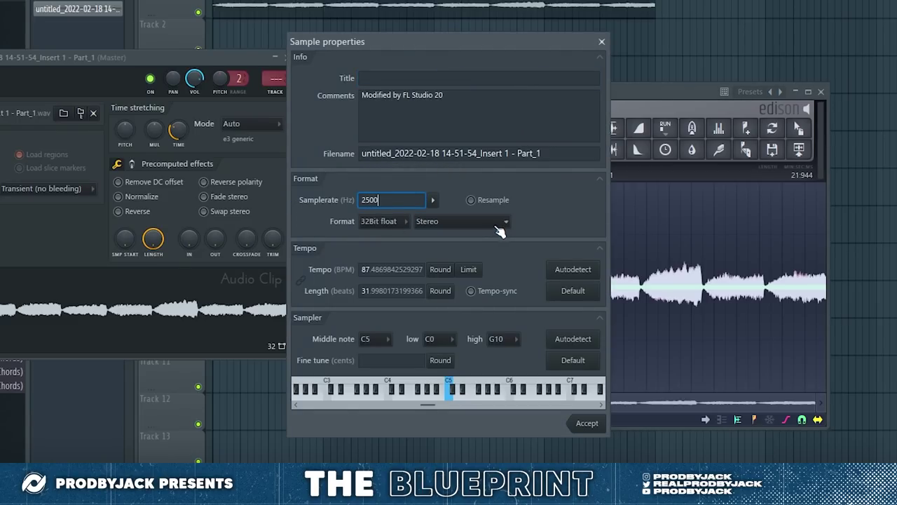
{"action": "left_click", "coordinate": [473, 201]}
{"action": "left_click", "coordinate": [588, 423]}
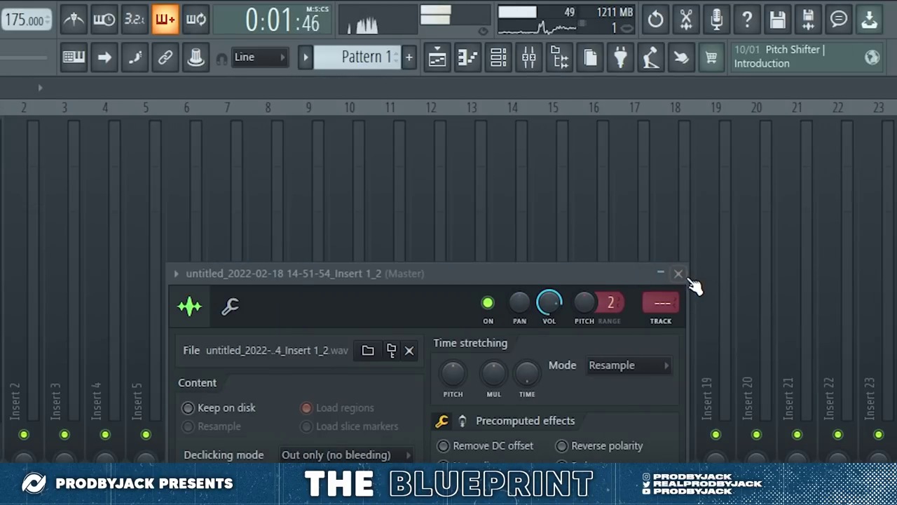
Close the Insert 1_2 sampler settings and show the playlist with the recorded chord clip.
{"action": "left_click", "coordinate": [678, 274]}
{"action": "left_click", "coordinate": [437, 57]}
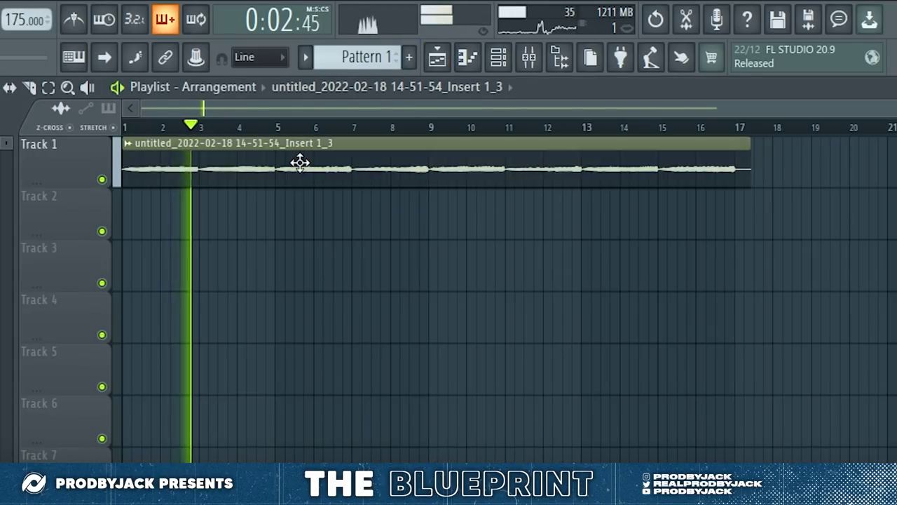
Pitch the recorded chord clip up one octave and route it to mixer insert 2.
{"action": "double_click", "coordinate": [225, 157]}
{"action": "left_click", "coordinate": [105, 123]}
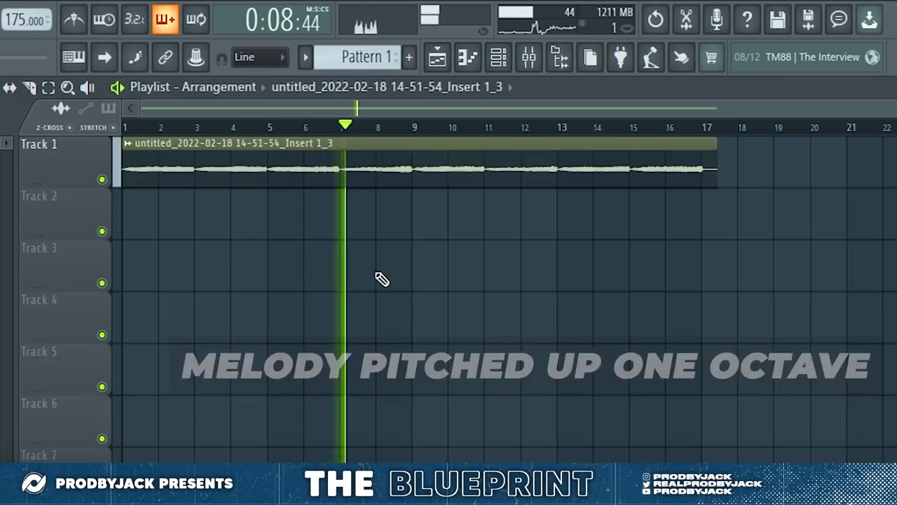
{"action": "double_click", "coordinate": [397, 161]}
{"action": "left_click", "coordinate": [90, 162]}
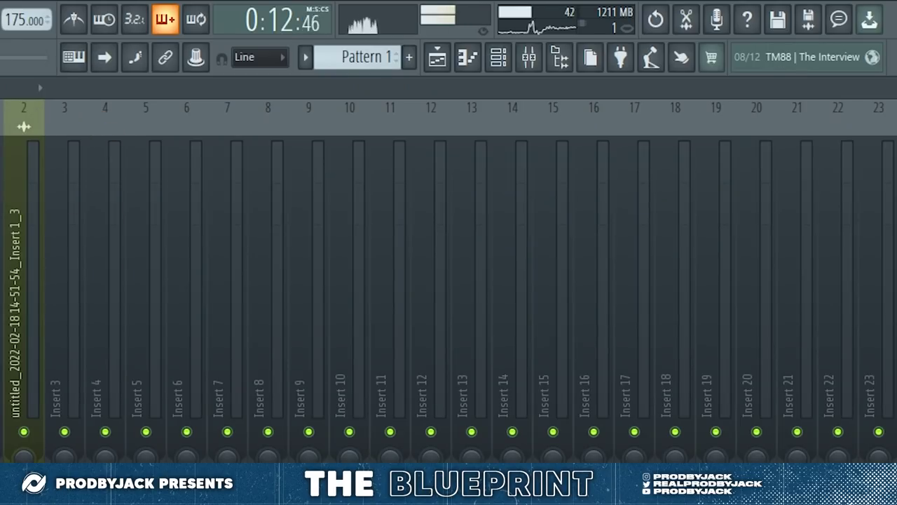
{"action": "left_click", "coordinate": [438, 58]}
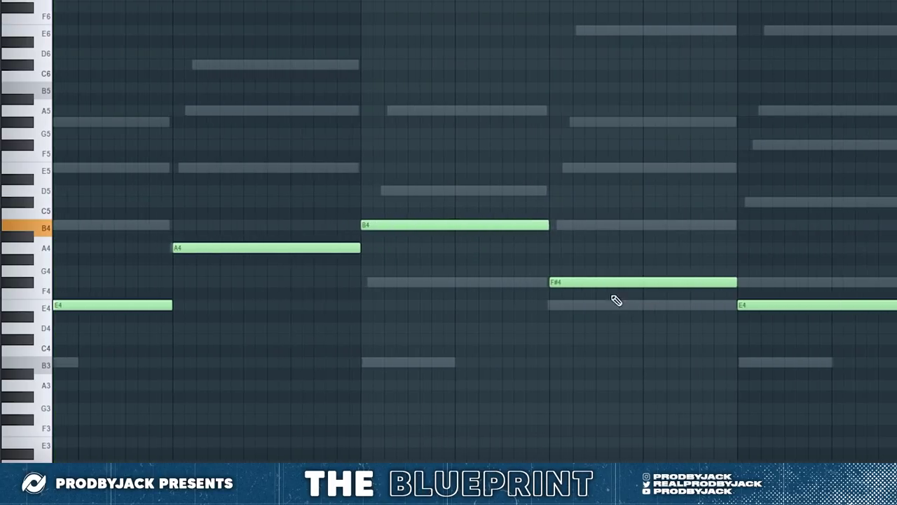
Lower the bass note after the second B4 to E4 and the final bass note to D4, and play the line back.
{"action": "left_click_drag", "start_coordinate": [615, 299], "coordinate": [601, 316]}
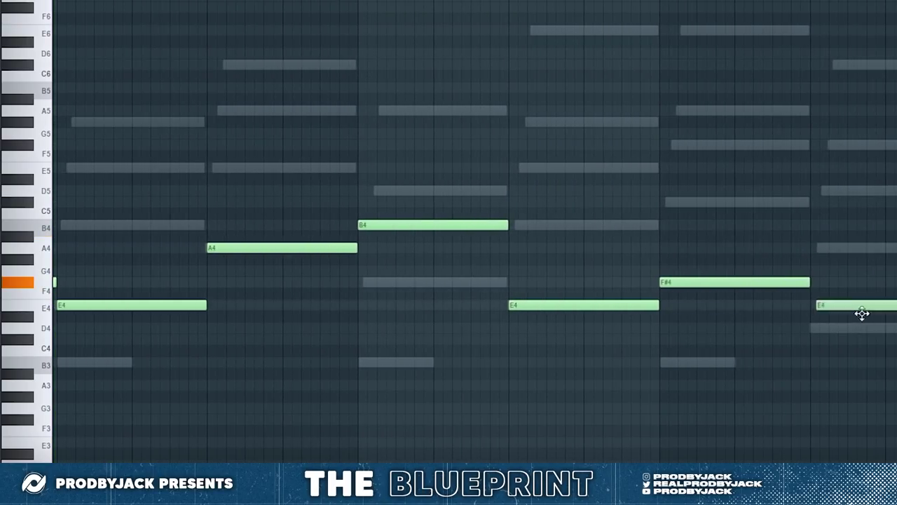
{"action": "left_click_drag", "start_coordinate": [862, 313], "coordinate": [851, 334]}
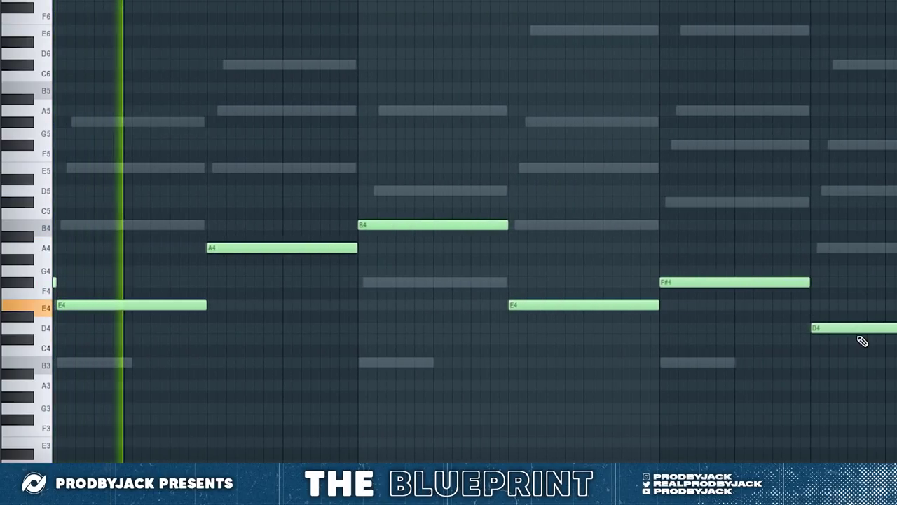
{"action": "scroll", "coordinate": [855, 338], "scroll_direction": "down", "scroll_amount": 2}
{"action": "scroll", "coordinate": [731, 340], "scroll_direction": "up", "scroll_amount": 6}
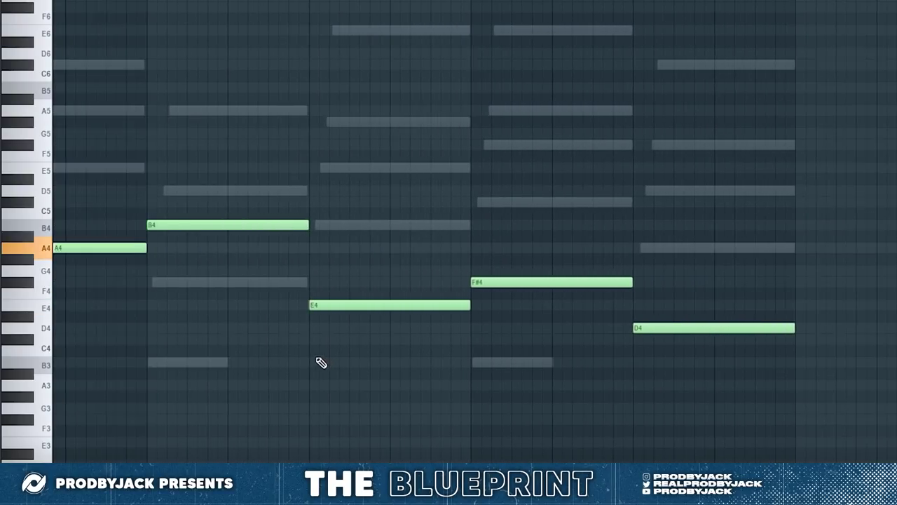
{"action": "scroll", "coordinate": [315, 355], "scroll_direction": "down", "scroll_amount": 2}
{"action": "key", "text": "space"}
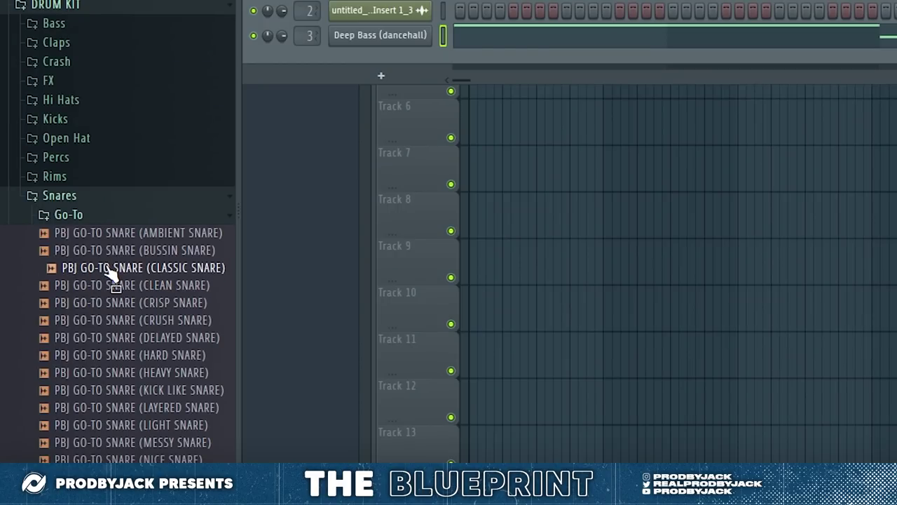
{"action": "scroll", "coordinate": [110, 271], "scroll_direction": "down", "scroll_amount": 3}
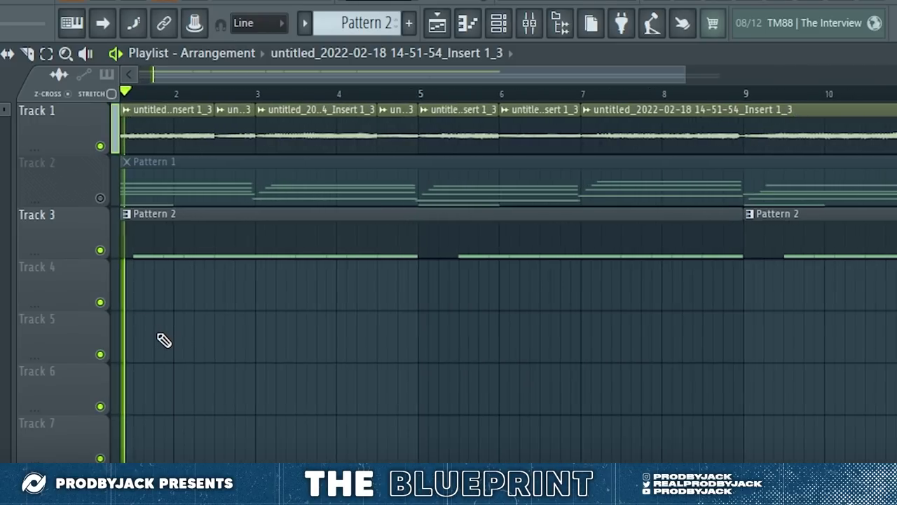
{"action": "scroll", "coordinate": [194, 290], "scroll_direction": "down", "scroll_amount": 2}
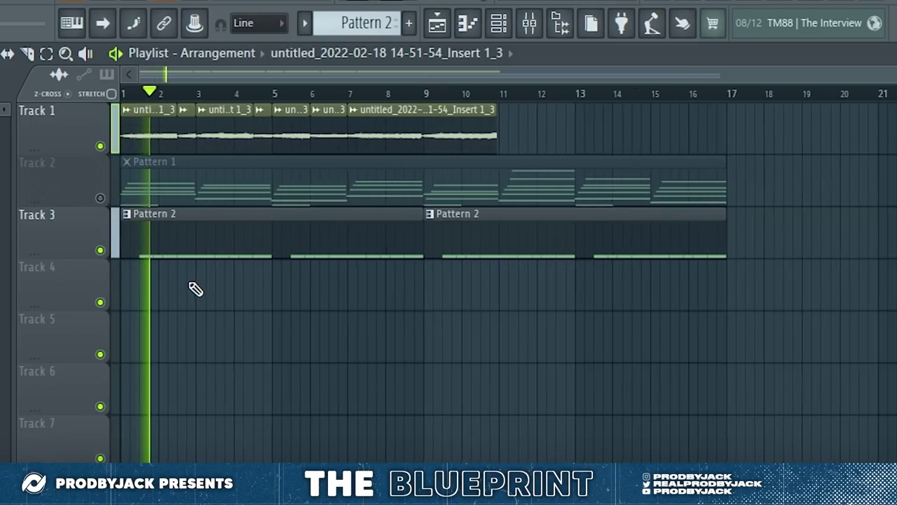
{"action": "scroll", "coordinate": [189, 311], "scroll_direction": "up", "scroll_amount": 1}
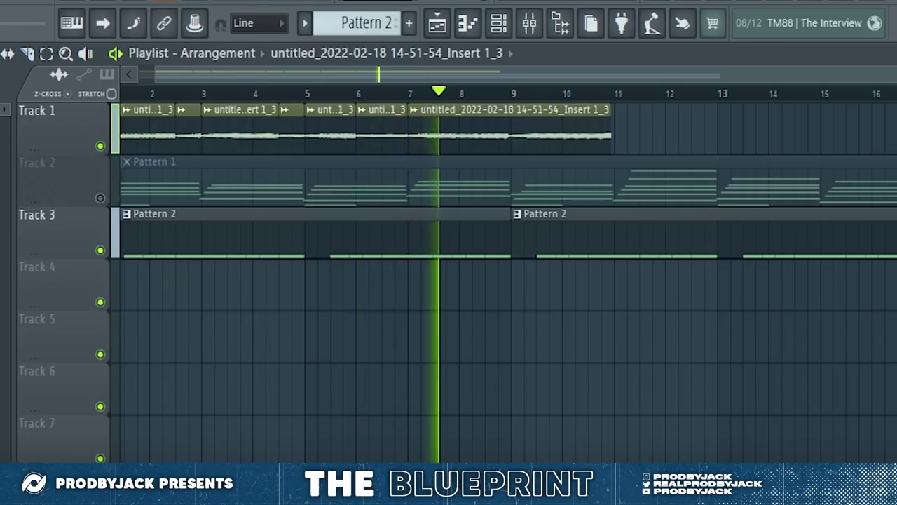
{"action": "scroll", "coordinate": [469, 194], "scroll_direction": "up", "scroll_amount": 2}
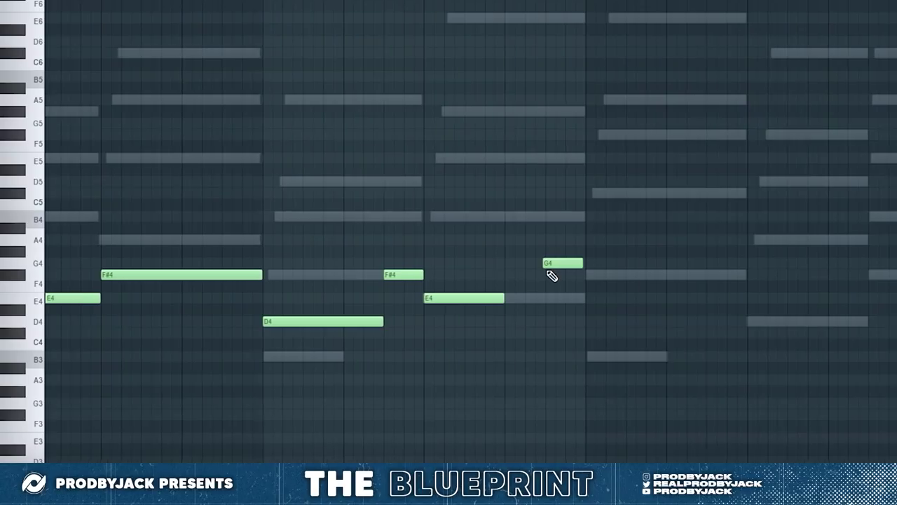
Copy the A4, B4, E4 and F#4 bass notes from the first half to follow the last E4 in the second half.
{"action": "scroll", "coordinate": [558, 263], "scroll_direction": "down", "scroll_amount": 2}
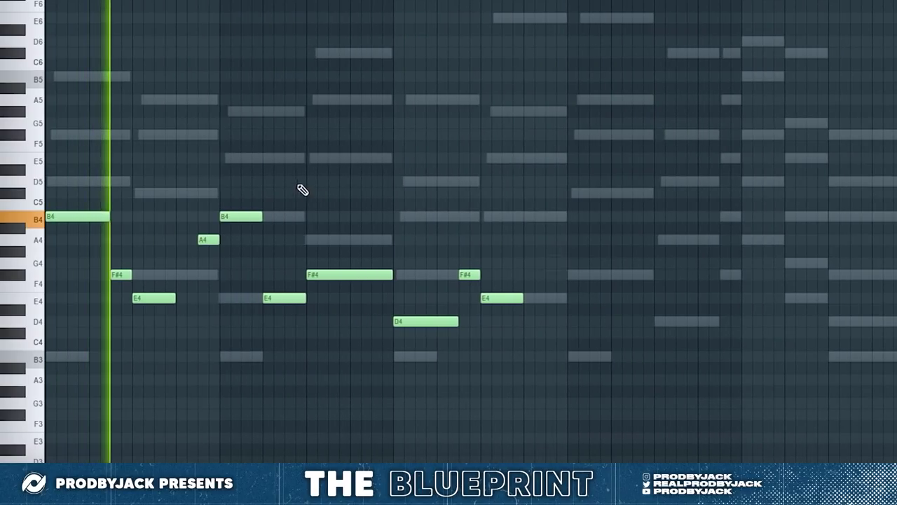
{"action": "left_click_drag", "start_coordinate": [202, 188], "coordinate": [331, 295]}
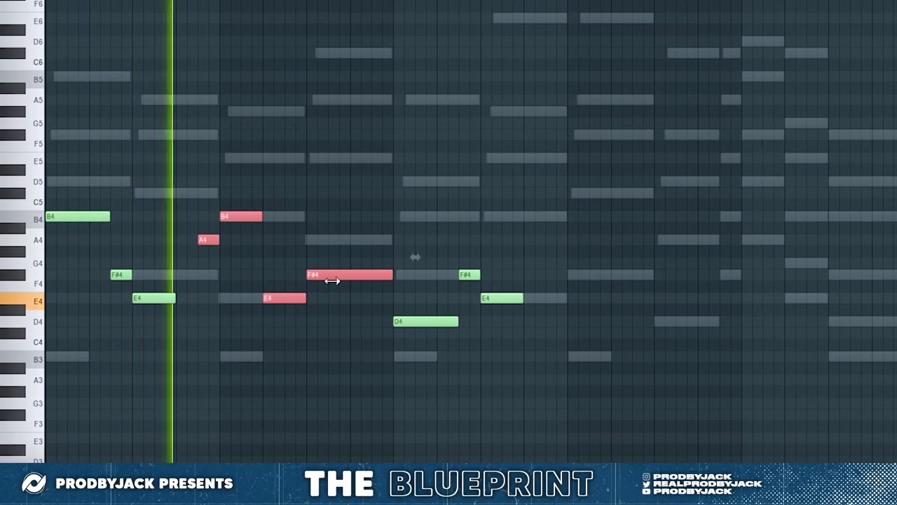
{"action": "left_click", "coordinate": [333, 285]}
{"action": "right_click", "coordinate": [367, 286]}
{"action": "left_click_drag", "start_coordinate": [379, 155], "coordinate": [207, 323]}
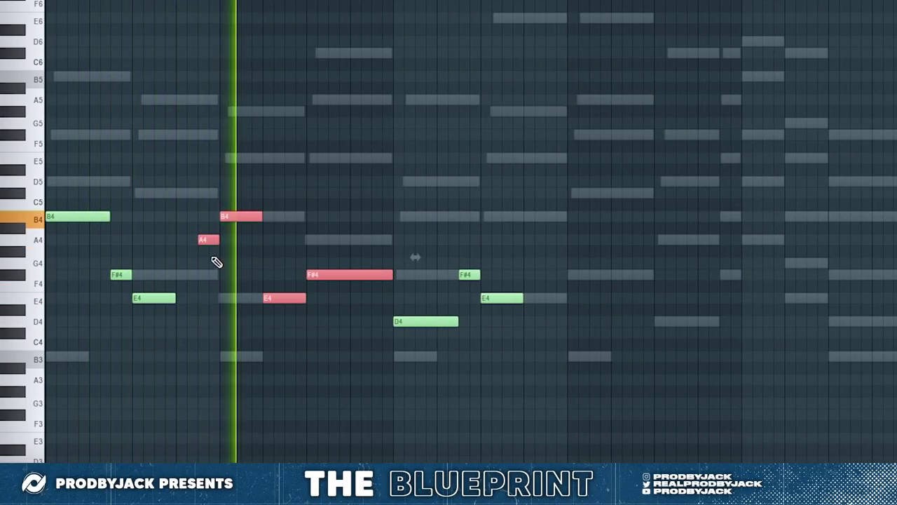
{"action": "left_click_drag", "start_coordinate": [214, 240], "coordinate": [556, 240]}
{"action": "scroll", "coordinate": [556, 240], "scroll_direction": "up", "scroll_amount": 3}
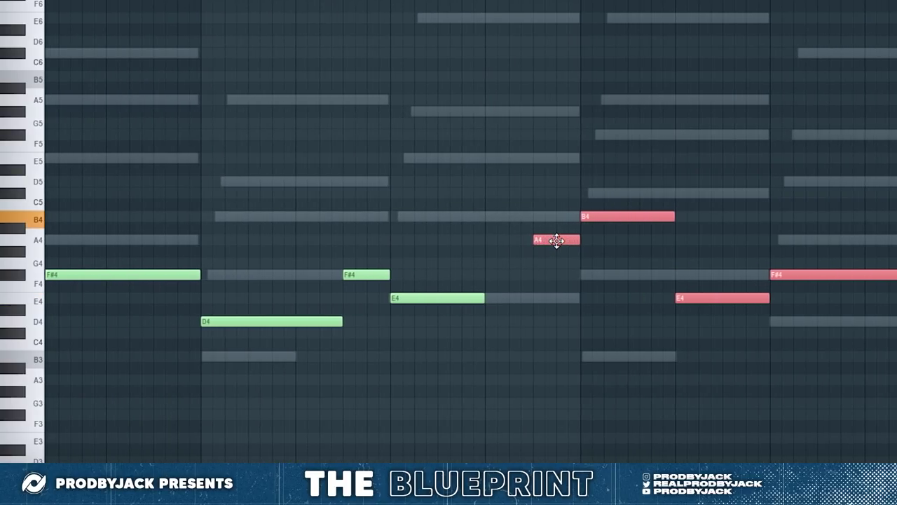
{"action": "scroll", "coordinate": [556, 240], "scroll_direction": "down", "scroll_amount": 3}
{"action": "left_click", "coordinate": [653, 168], "text": "ctrl"}
Delete the Grand Piano chord notes that extend past the end of the bass line.
{"action": "key", "text": "F6"}
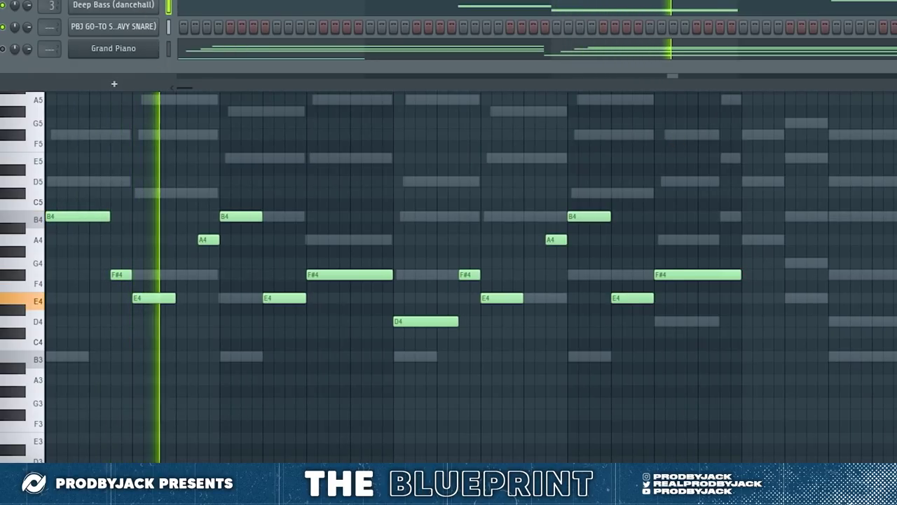
{"action": "left_click", "coordinate": [114, 48]}
{"action": "key", "text": "F7"}
{"action": "left_click_drag", "start_coordinate": [896, 12], "coordinate": [769, 385]}
{"action": "key", "text": "Delete"}
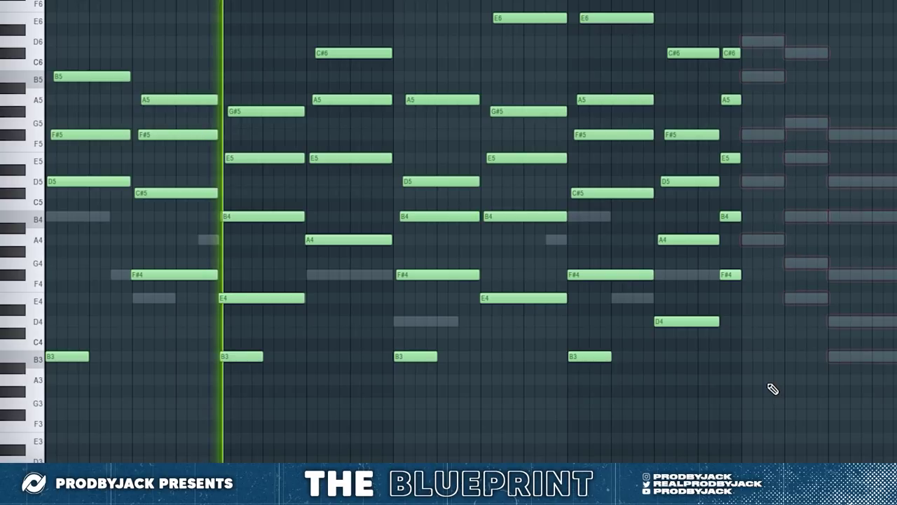
{"action": "key", "text": "F6"}
{"action": "right_click", "coordinate": [141, 49]}
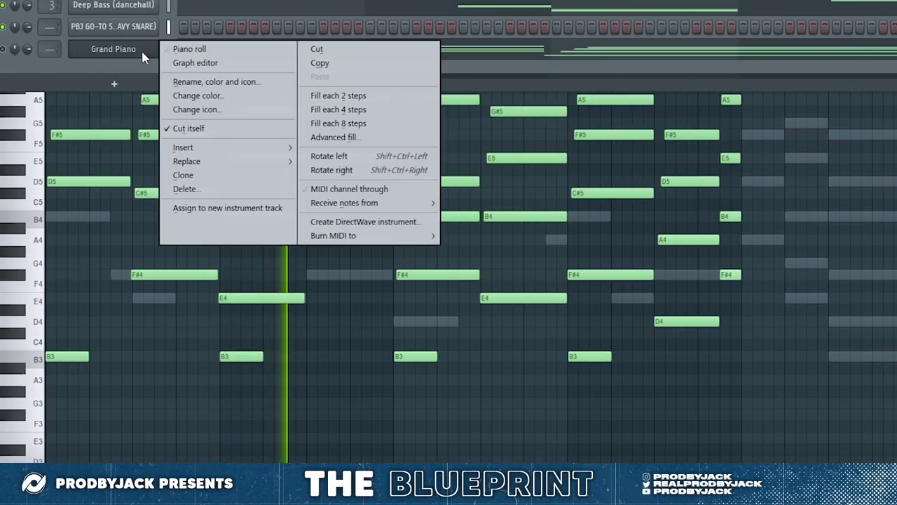
{"action": "left_click", "coordinate": [189, 49]}
{"action": "left_click_drag", "start_coordinate": [896, 26], "coordinate": [738, 397]}
{"action": "key", "text": "Delete"}
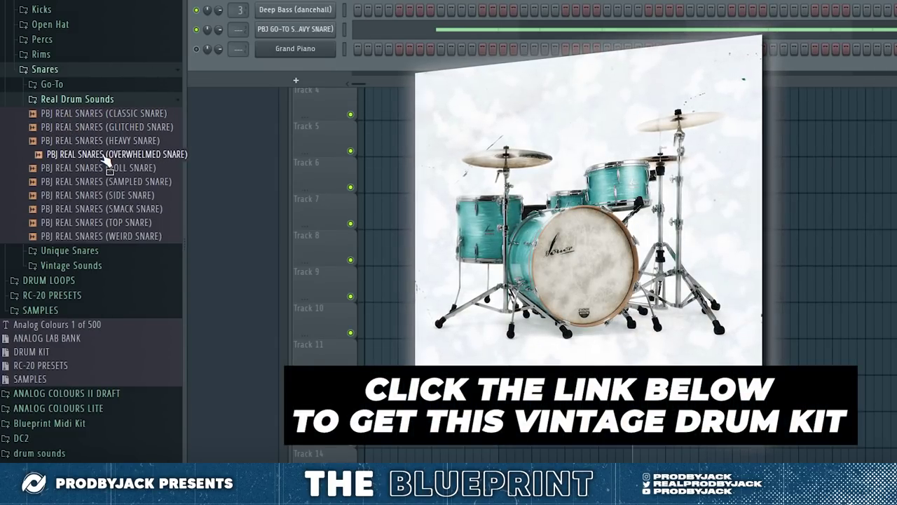
Audition the Weird Snare in Real Drum Sounds and the Breaker, Clap and Delayed snares in Unique Snares.
{"action": "left_click", "coordinate": [114, 237]}
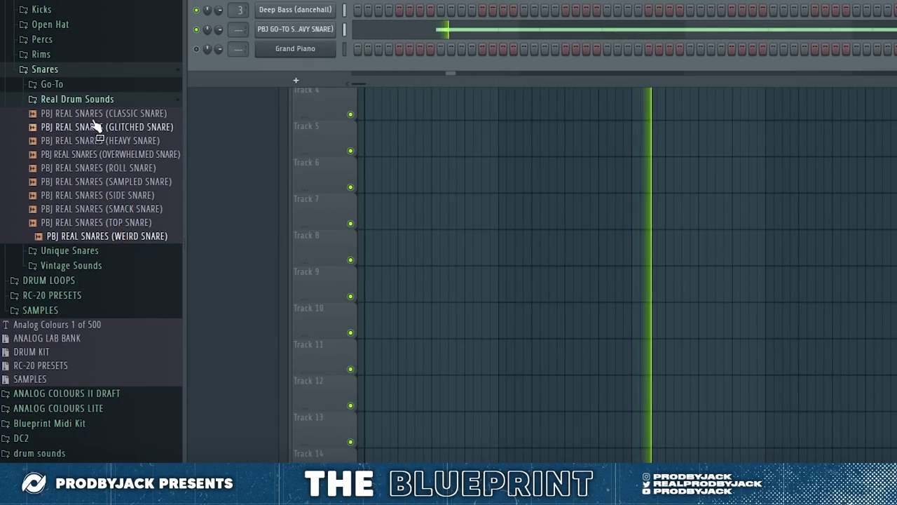
{"action": "left_click", "coordinate": [78, 99]}
{"action": "left_click", "coordinate": [76, 114]}
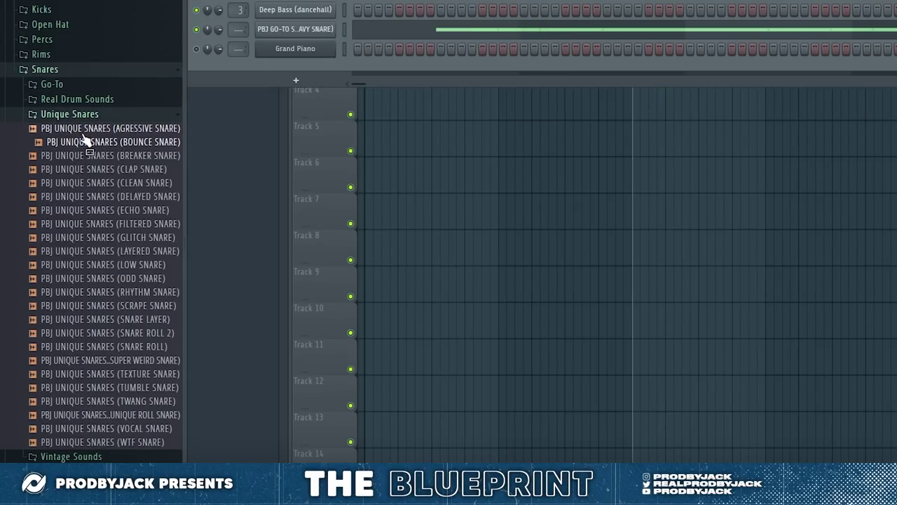
{"action": "left_click", "coordinate": [89, 155]}
{"action": "left_click", "coordinate": [88, 169]}
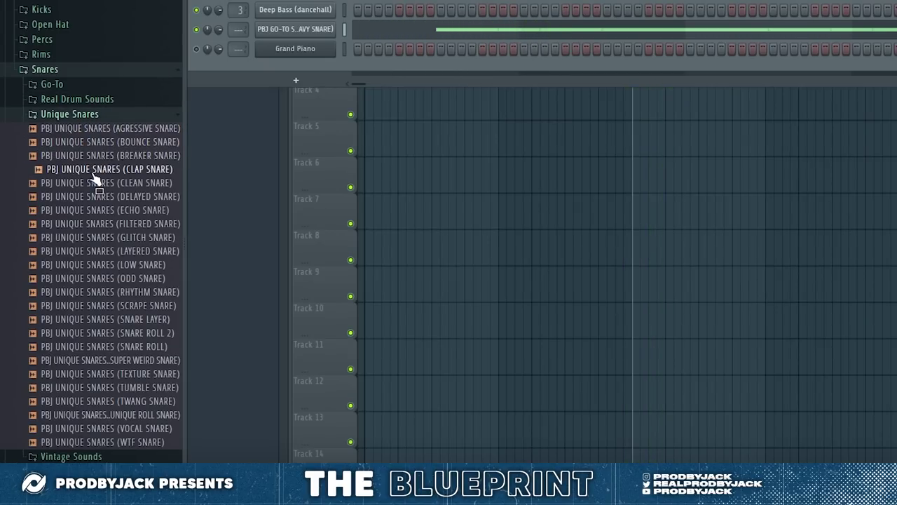
{"action": "left_click", "coordinate": [94, 197]}
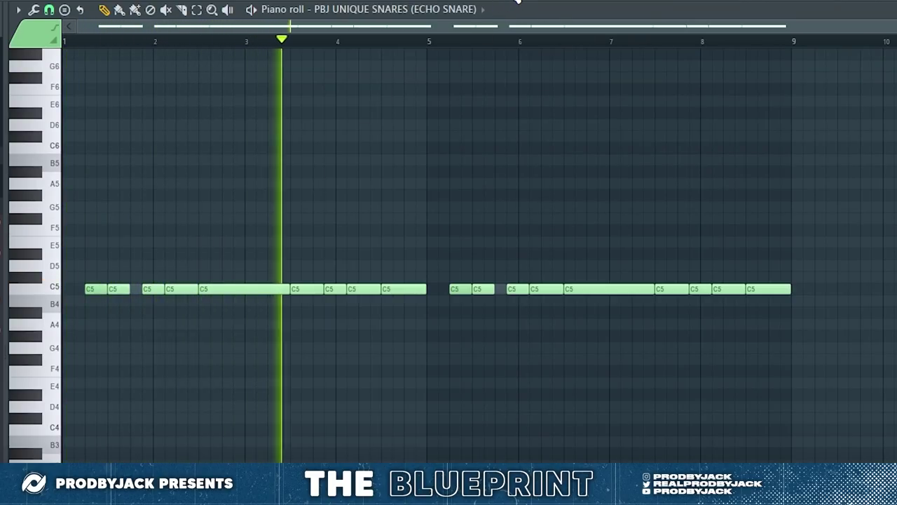
Thin out the clean kick pattern by deleting the C5 notes late in bars 3 and 5 and early in bar 7.
{"action": "left_click", "coordinate": [517, 1]}
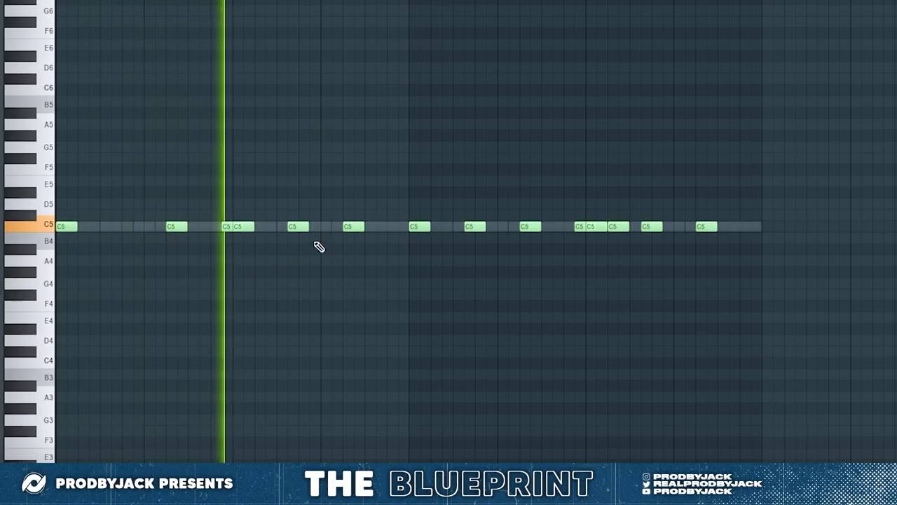
{"action": "right_click", "coordinate": [298, 226]}
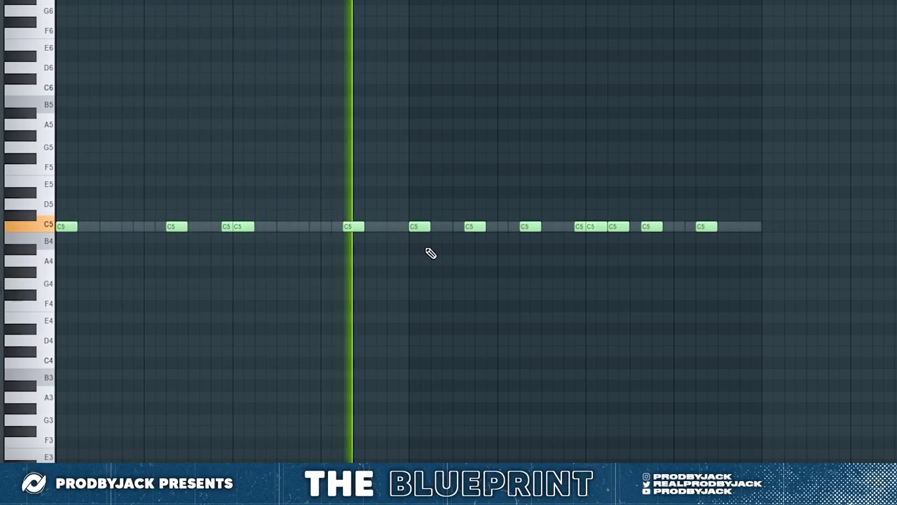
{"action": "right_click", "coordinate": [475, 226]}
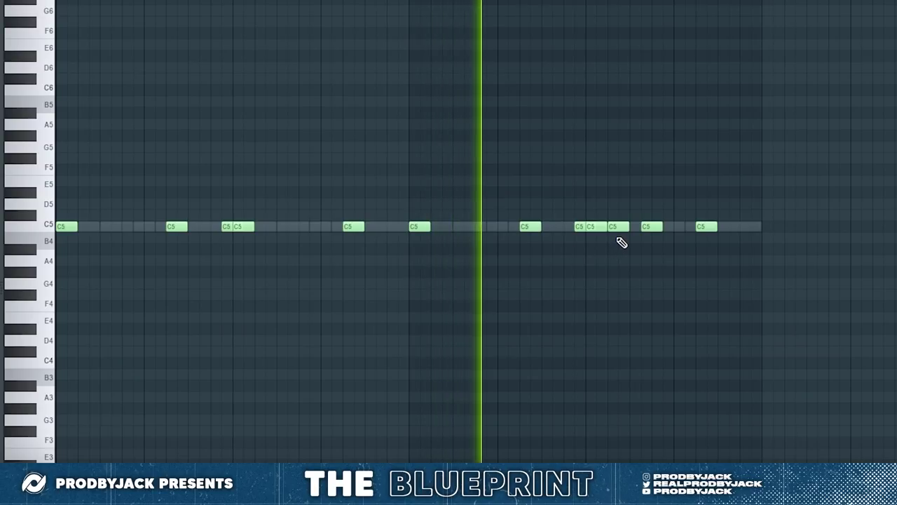
{"action": "right_click", "coordinate": [618, 228]}
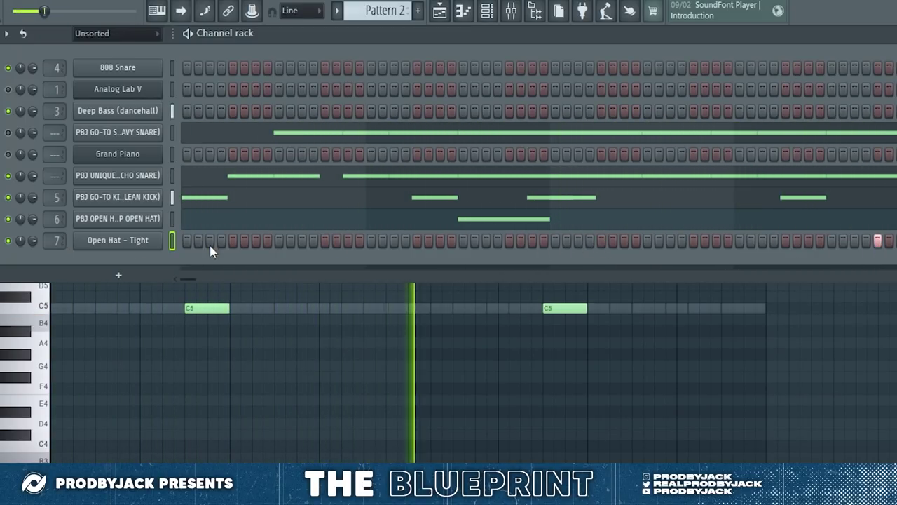
Extend the Open Hat - Tight C5 note to the end of bar 4 and add a matching note at the end of bar 8.
{"action": "right_click", "coordinate": [173, 241]}
{"action": "left_click", "coordinate": [184, 242]}
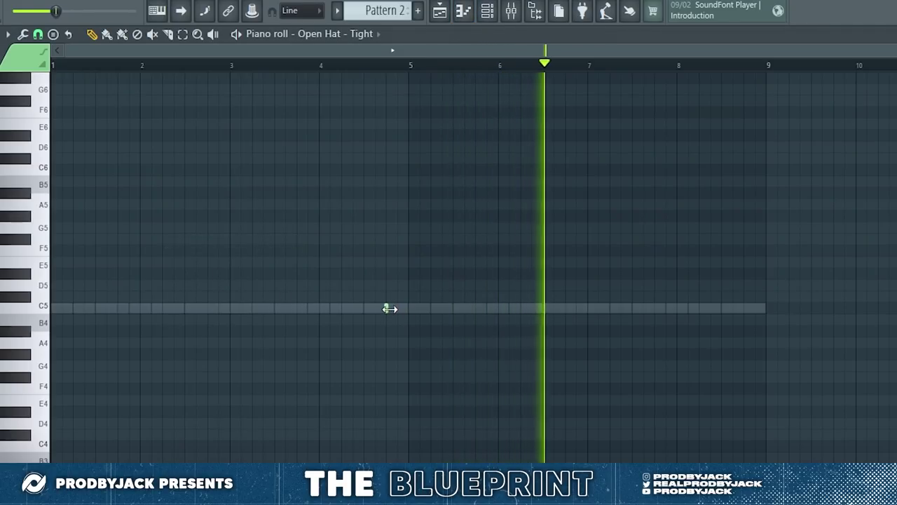
{"action": "left_click", "coordinate": [390, 309]}
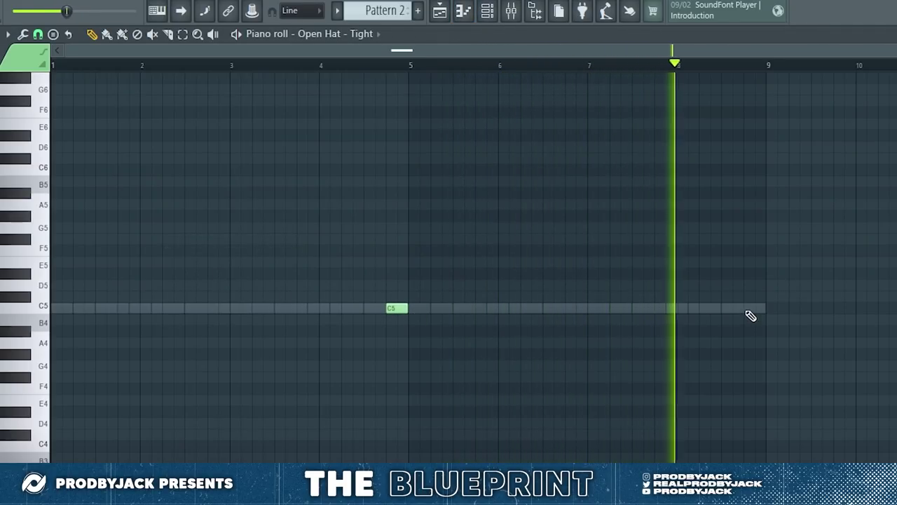
{"action": "left_click", "coordinate": [748, 311]}
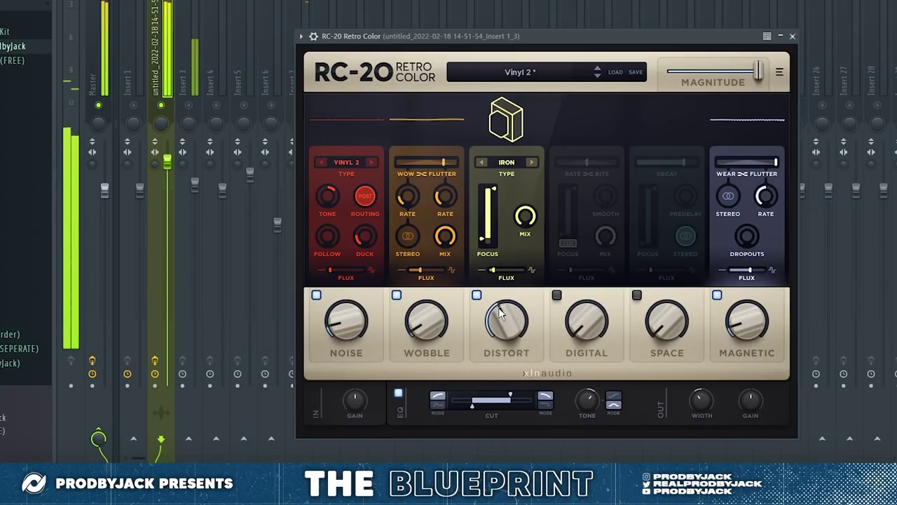
Close the RC-20 Retro Color window of the chord insert and raise the volume fader of Insert 3.
{"action": "left_click", "coordinate": [793, 37]}
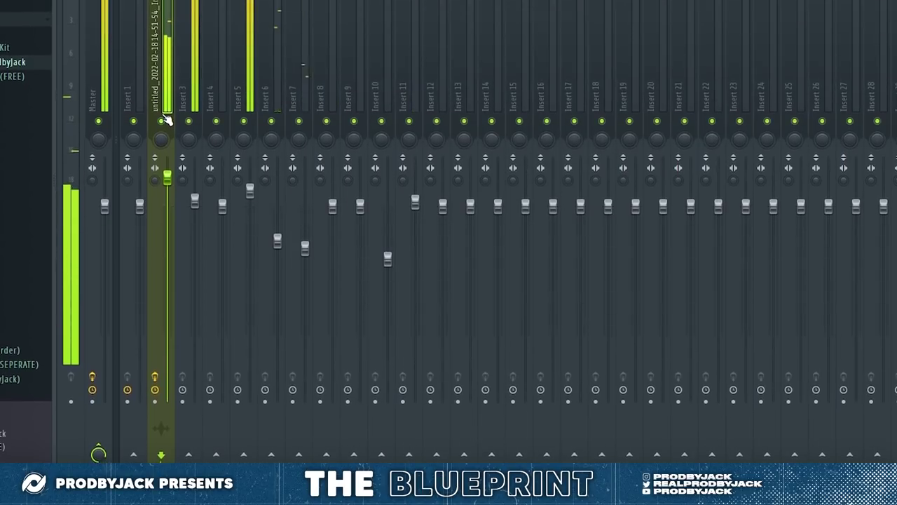
{"action": "left_click", "coordinate": [189, 175]}
{"action": "left_click_drag", "start_coordinate": [195, 217], "coordinate": [195, 193]}
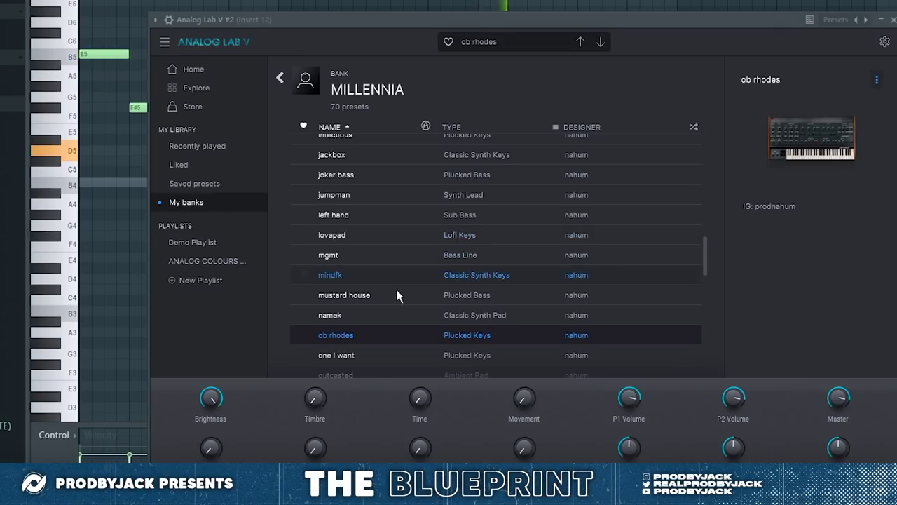
Set the sample rate of the recorded Insert 12 melody in Edison to 2000 Hz and accept the sample properties.
{"action": "scroll", "coordinate": [412, 293], "scroll_direction": "down", "scroll_amount": 2}
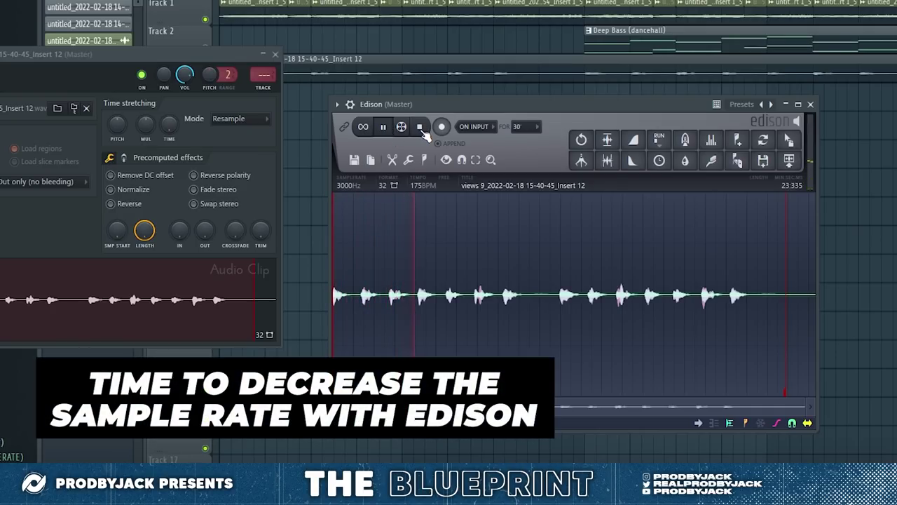
{"action": "left_click", "coordinate": [384, 176]}
{"action": "left_click", "coordinate": [379, 181]}
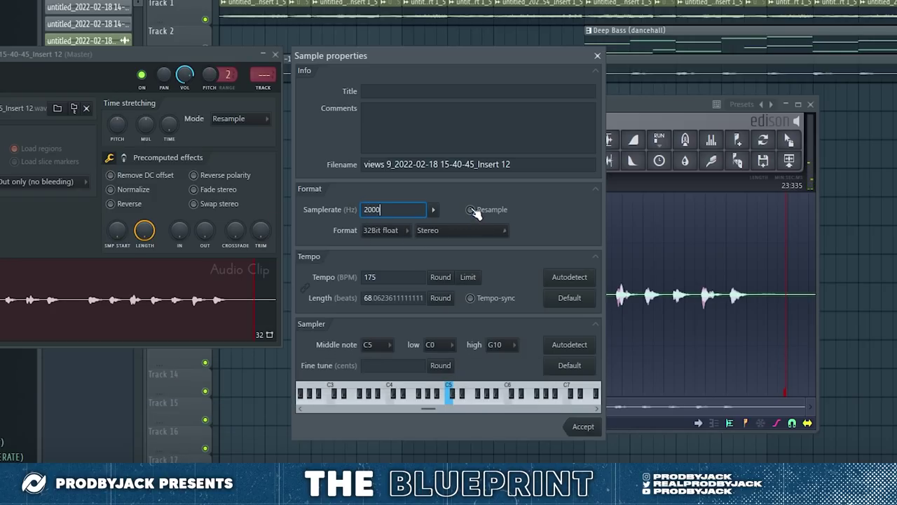
{"action": "left_click", "coordinate": [583, 426]}
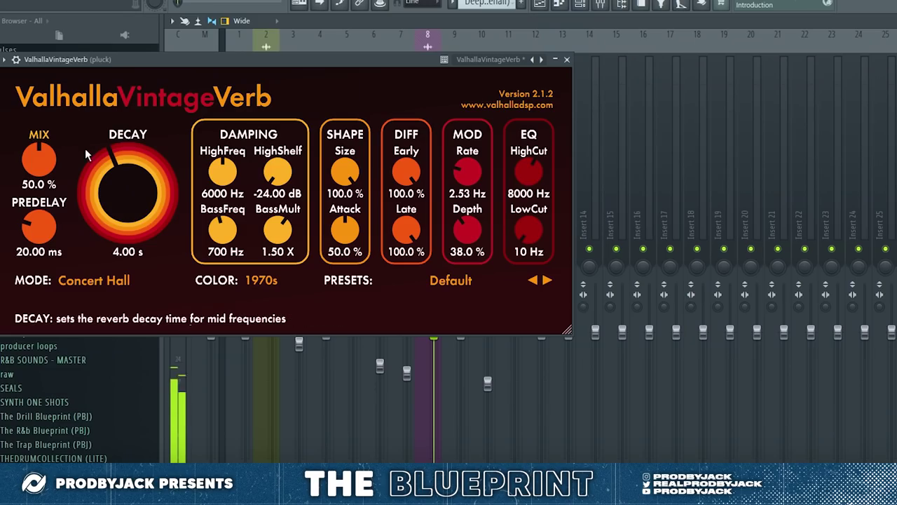
Set the pluck's ValhallaVintageVerb to 1.72 s decay and 0 ms predelay, adjust its low cut and close the plugin.
{"action": "left_click_drag", "start_coordinate": [85, 147], "coordinate": [41, 259]}
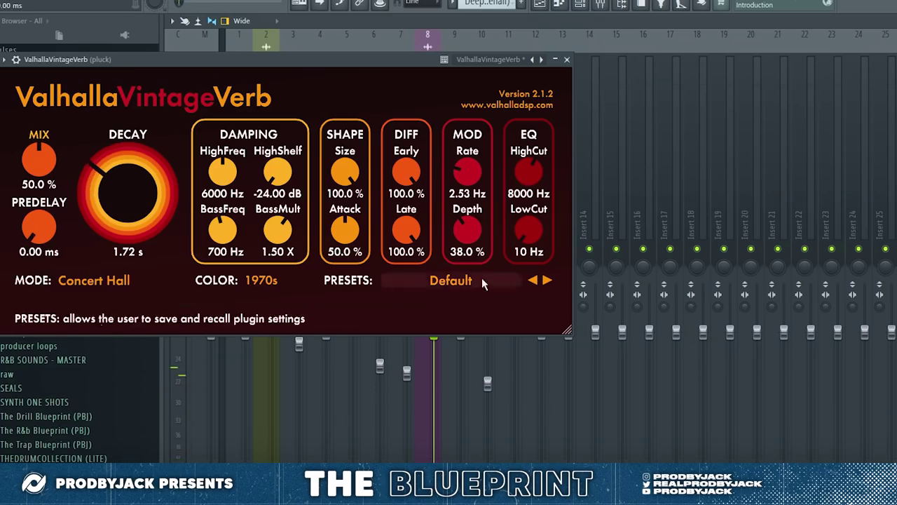
{"action": "mouse_move", "coordinate": [529, 230]}
{"action": "left_mouse_down"}
{"action": "mouse_move", "coordinate": [536, 207]}
{"action": "mouse_move", "coordinate": [531, 217]}
{"action": "left_mouse_up"}
{"action": "left_click", "coordinate": [568, 60]}
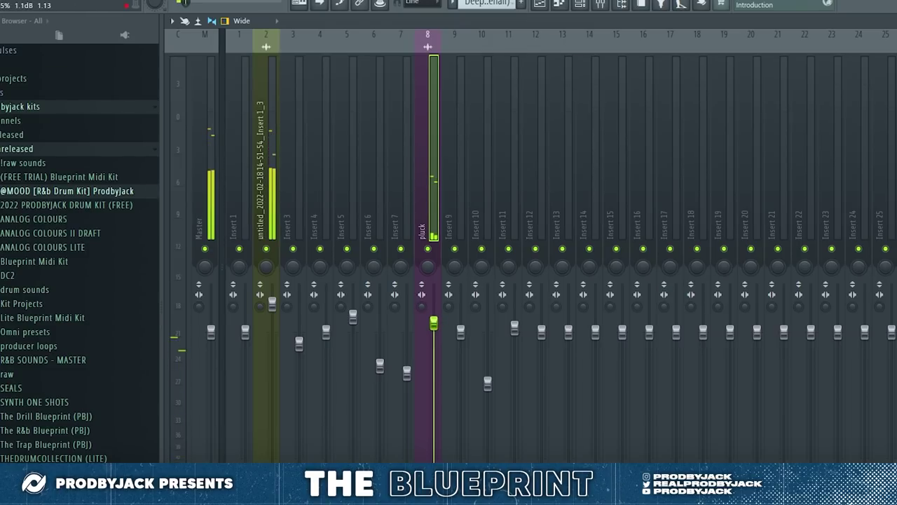
{"action": "left_click", "coordinate": [896, 92]}
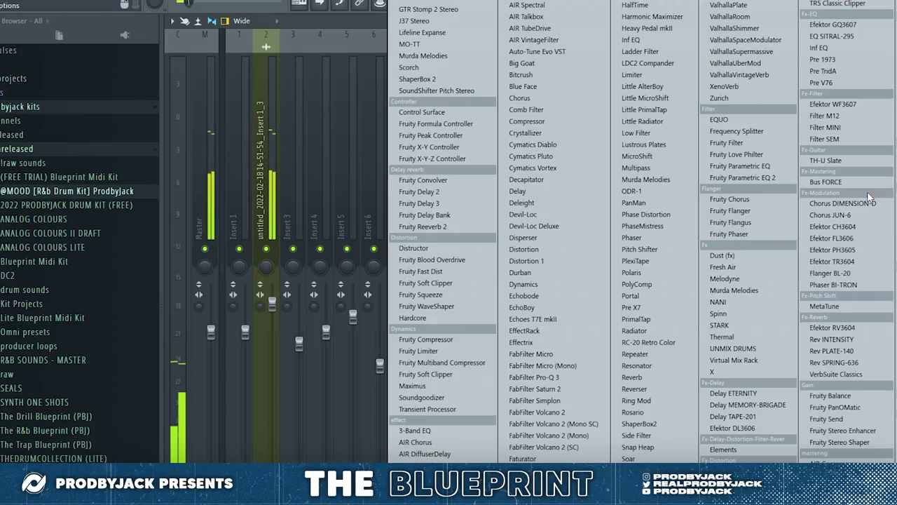
{"action": "left_click", "coordinate": [269, 157]}
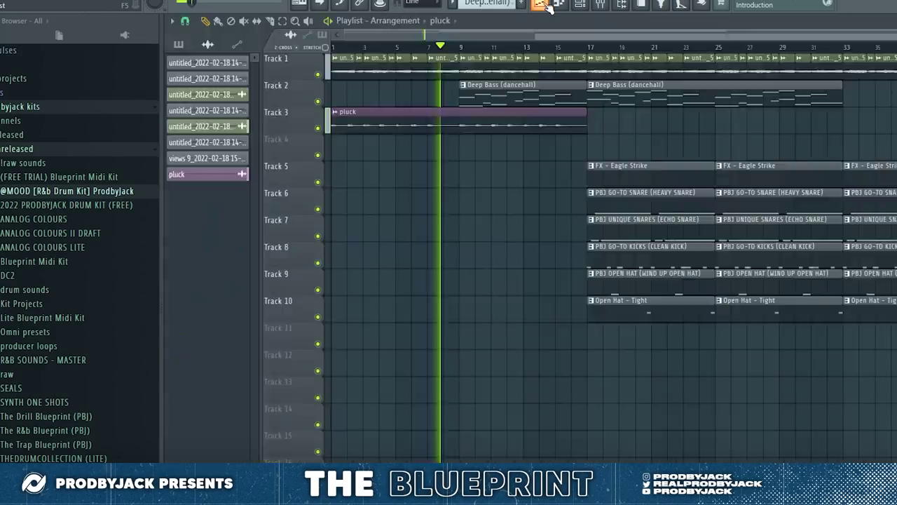
Duplicate the pluck clip on Track 3 so the copy starts at bar 17.
{"action": "key", "text": "F5"}
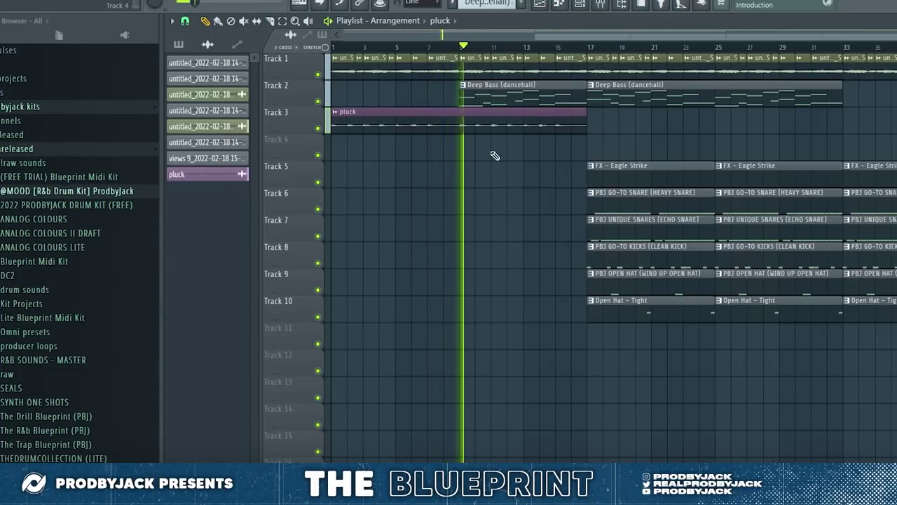
{"action": "left_click", "coordinate": [479, 125]}
{"action": "key", "text": "ctrl+b"}
{"action": "scroll", "coordinate": [487, 160], "scroll_direction": "down", "scroll_amount": 2}
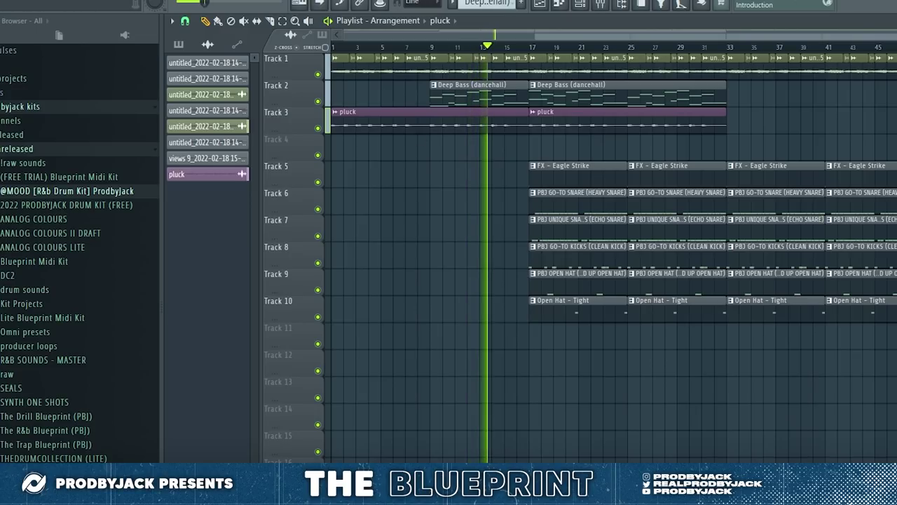
{"action": "left_click", "coordinate": [1, 0]}
{"action": "left_click", "coordinate": [1, 32]}
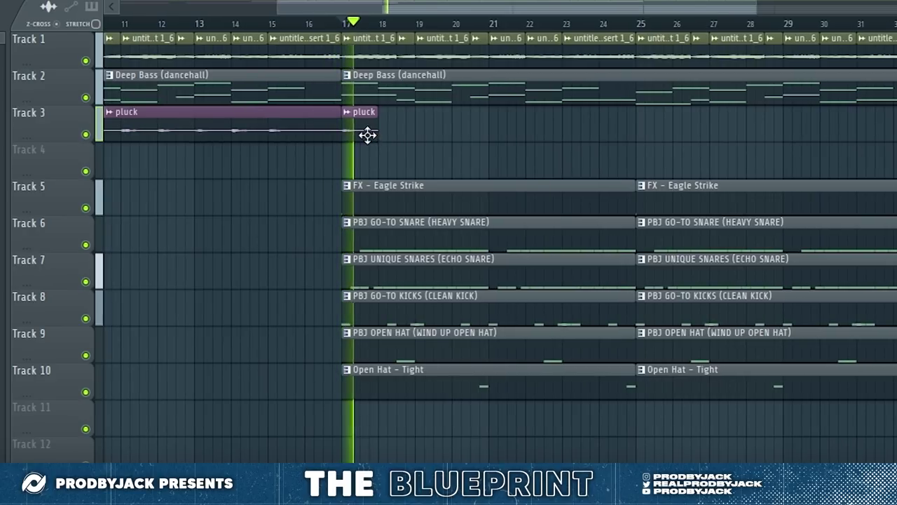
Place copies of the one-bar pluck clip back to back on Track 3 from bar 18 to past bar 27.
{"action": "left_click", "coordinate": [382, 130]}
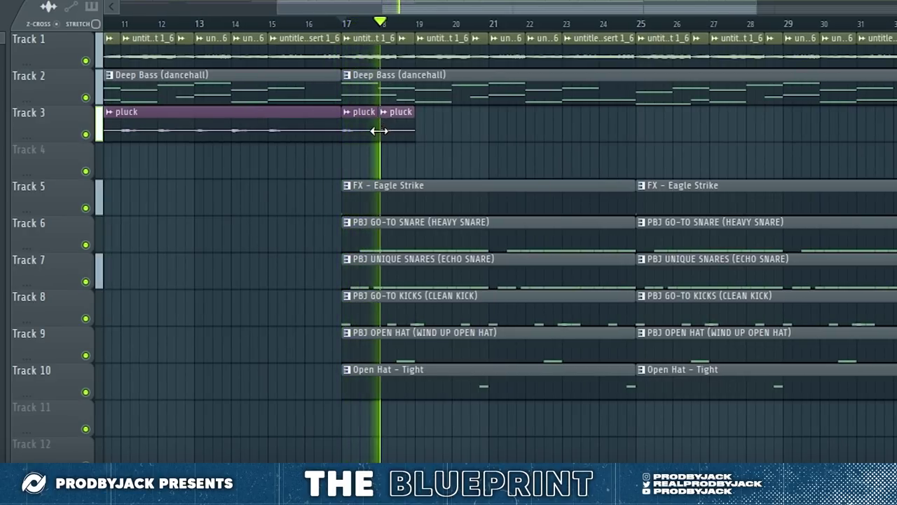
{"action": "left_click", "coordinate": [419, 131]}
{"action": "left_click", "coordinate": [454, 131]}
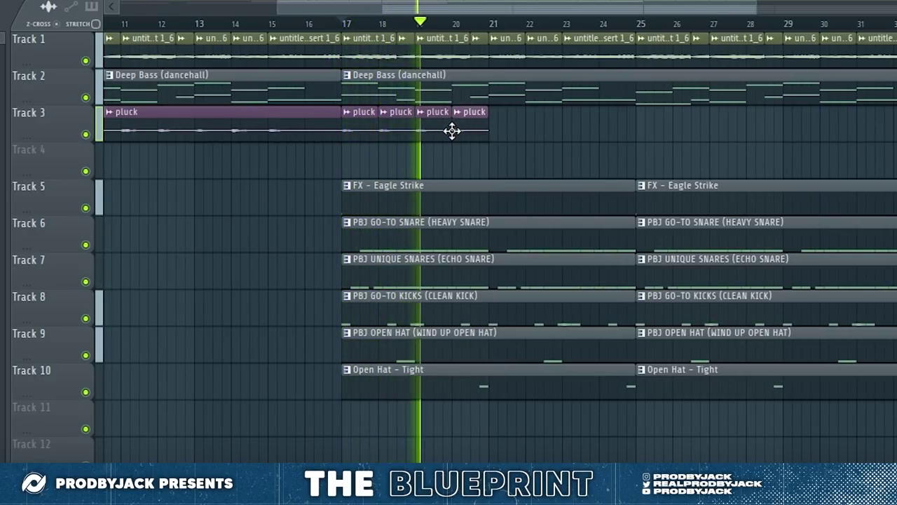
{"action": "left_click", "coordinate": [490, 130]}
{"action": "left_click", "coordinate": [527, 131]}
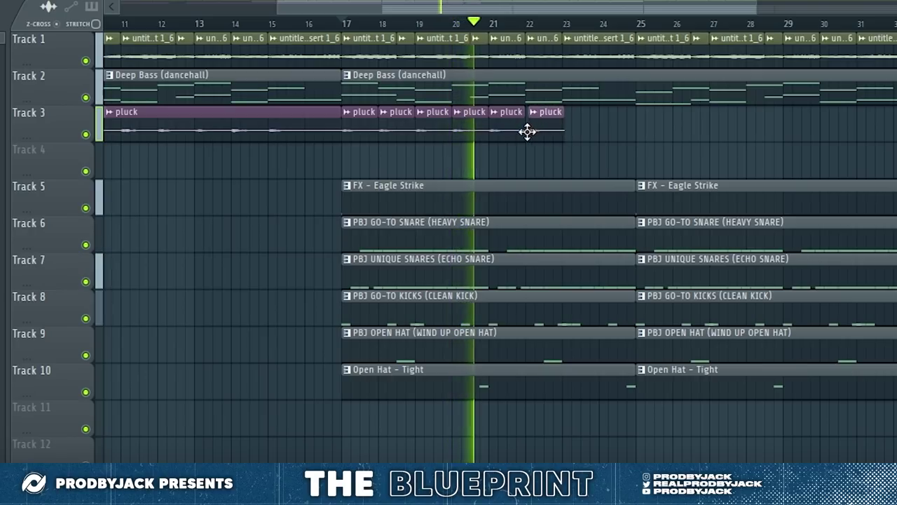
{"action": "left_click", "coordinate": [563, 131]}
{"action": "left_click", "coordinate": [599, 129]}
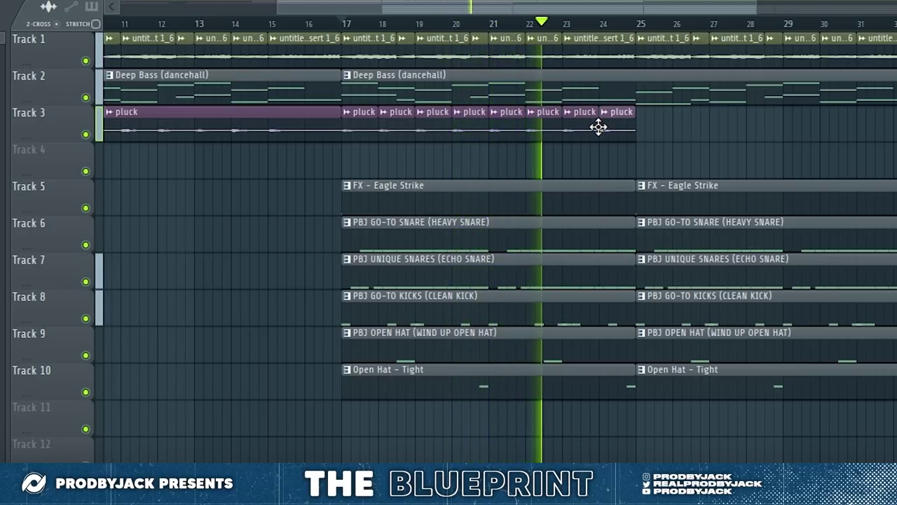
{"action": "left_click", "coordinate": [634, 133]}
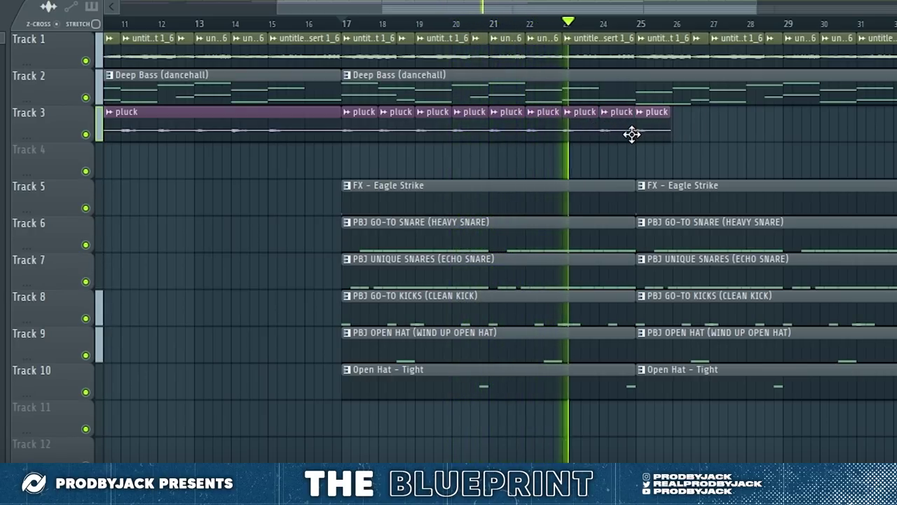
{"action": "left_click", "coordinate": [673, 132]}
{"action": "left_click_drag", "start_coordinate": [714, 133], "coordinate": [806, 133]}
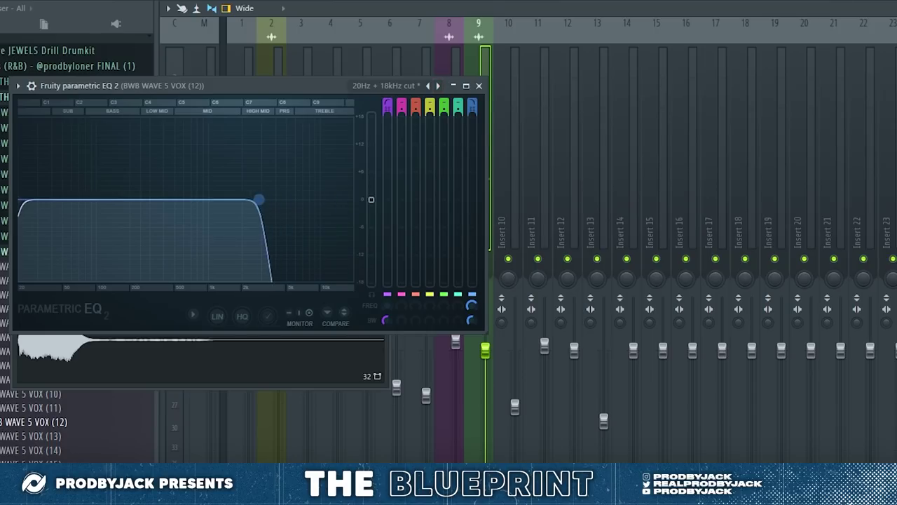
Lower the high cut of the BWB WAVE 5 VOX (12) EQ to between 1 and 2 kHz and close the EQ and sample windows.
{"action": "left_click_drag", "start_coordinate": [243, 200], "coordinate": [235, 200]}
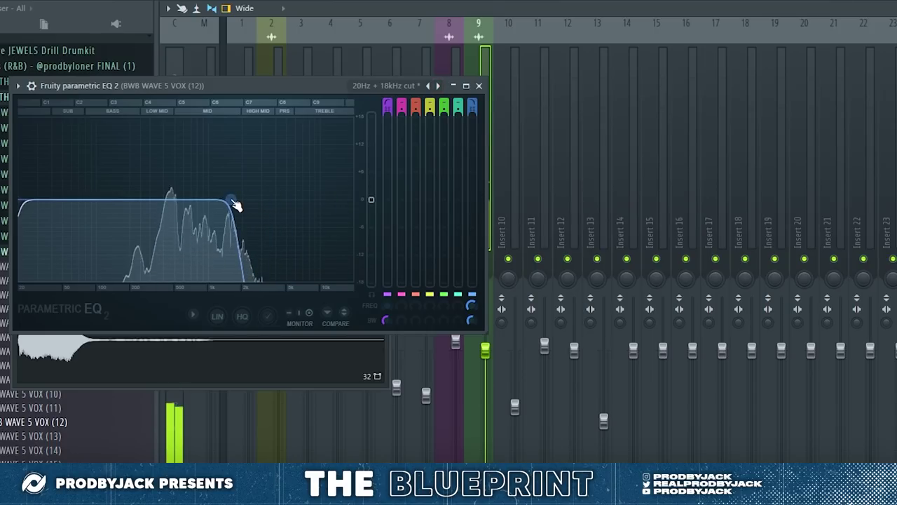
{"action": "left_click", "coordinate": [480, 86]}
{"action": "left_click", "coordinate": [560, 3]}
{"action": "key", "text": "space"}
{"action": "key", "text": "space"}
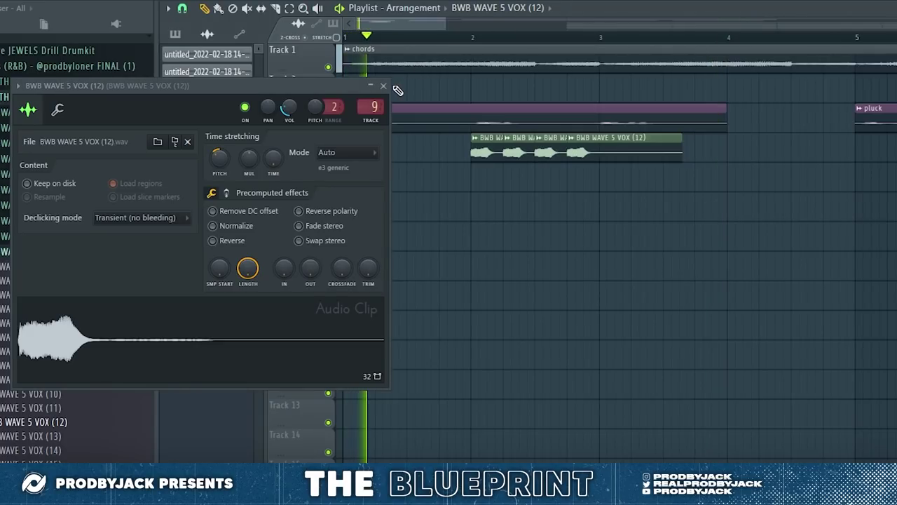
{"action": "left_click", "coordinate": [384, 87]}
Copy the group of four vocal chops on Track 4 from bar 2 to bar 4 and select both groups.
{"action": "scroll", "coordinate": [453, 182], "scroll_direction": "down", "scroll_amount": 3}
{"action": "left_click", "coordinate": [467, 156]}
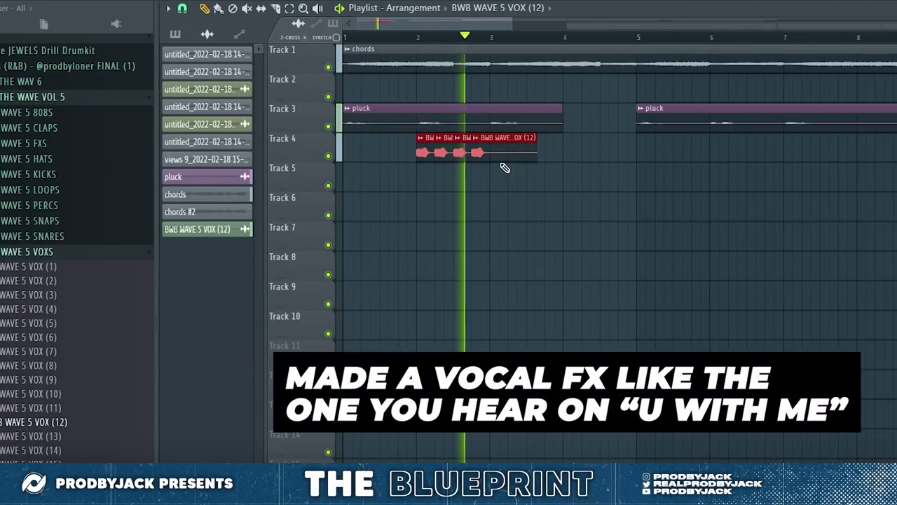
{"action": "scroll", "coordinate": [497, 157], "scroll_direction": "down", "scroll_amount": 4}
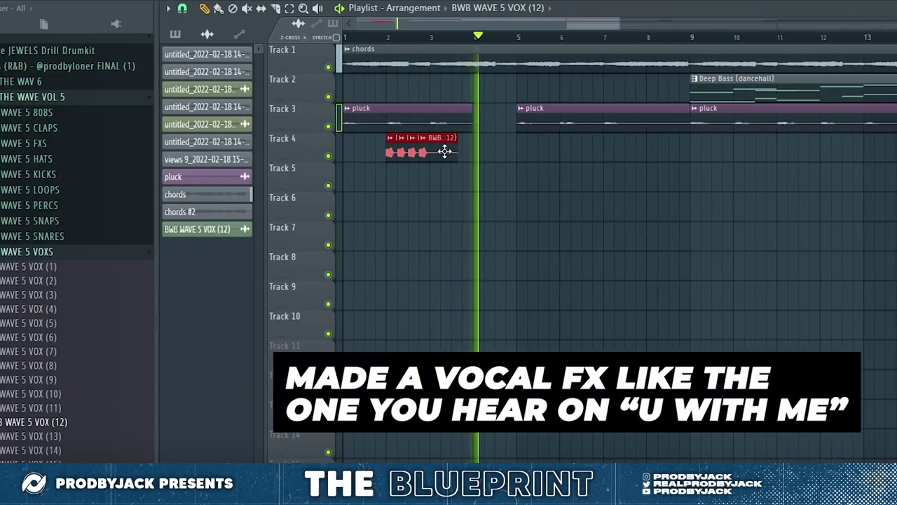
{"action": "left_click_drag", "start_coordinate": [444, 150], "coordinate": [532, 153]}
{"action": "key", "text": "space"}
{"action": "key", "text": "space"}
{"action": "left_click", "coordinate": [545, 174]}
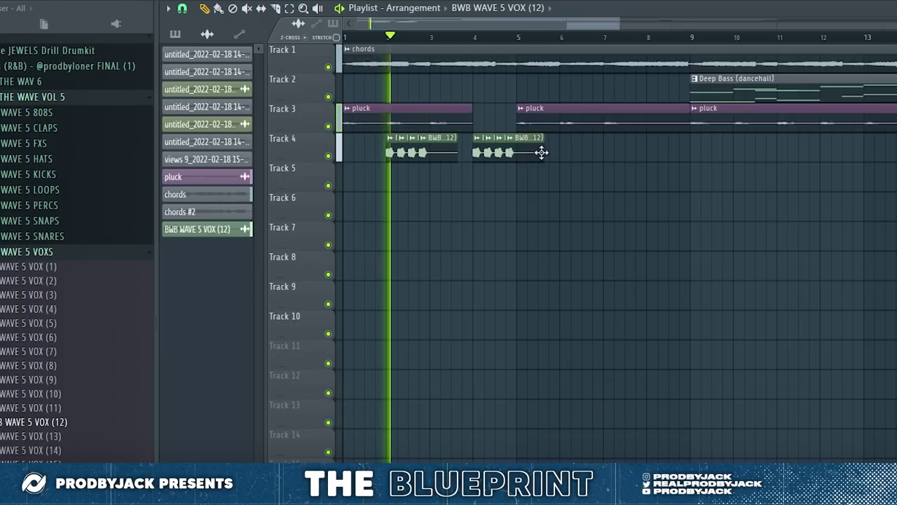
{"action": "left_click_drag", "start_coordinate": [585, 135], "coordinate": [393, 155]}
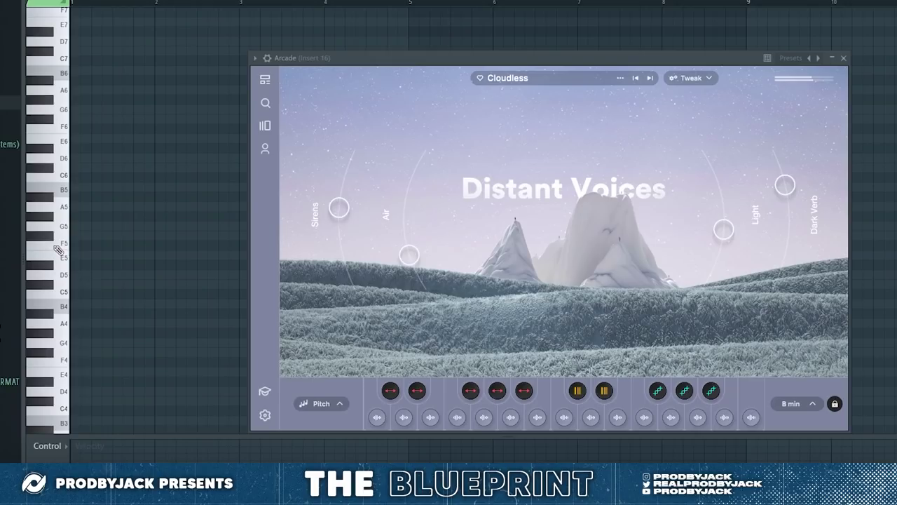
Audition single keys between E5 and A5 with Arcade's Distant Voices sound and move its window off the note grid.
{"action": "left_click", "coordinate": [60, 227]}
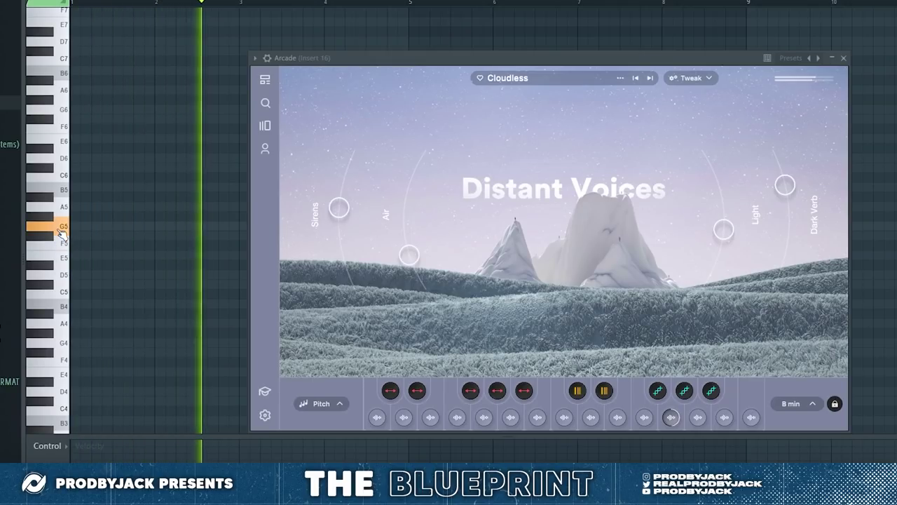
{"action": "left_click", "coordinate": [61, 208]}
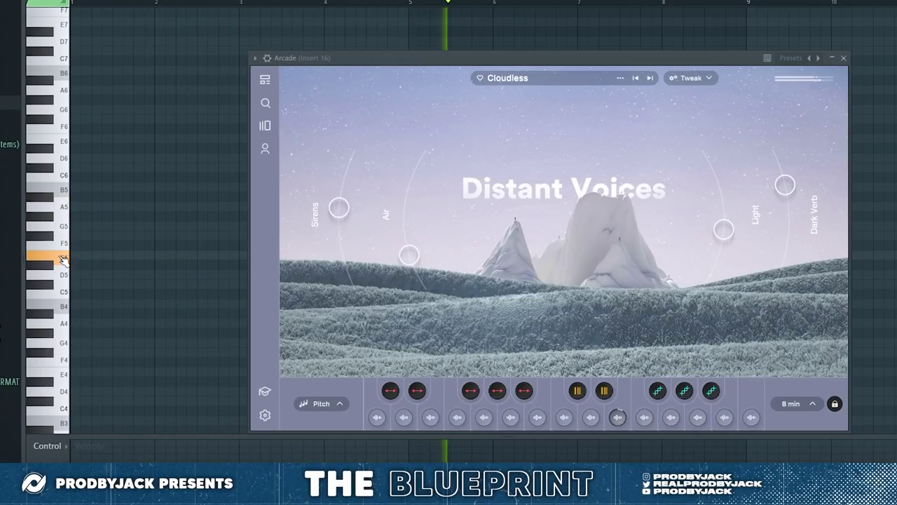
{"action": "left_click_drag", "start_coordinate": [337, 63], "coordinate": [697, 271]}
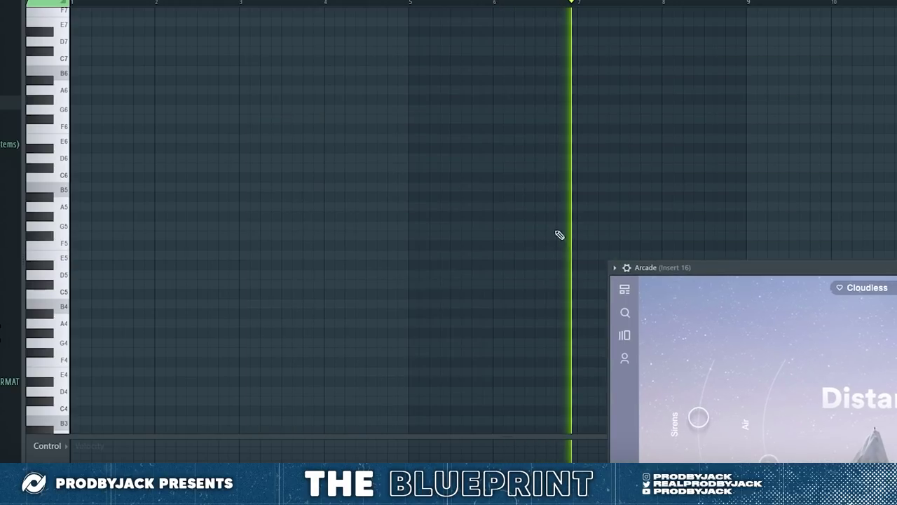
Draw A4, E5, G5, D4, E5 and G5 at bars 1, 5, 7, 9, 13 and 15, shortening the second E5 to one bar.
{"action": "left_click", "coordinate": [407, 234]}
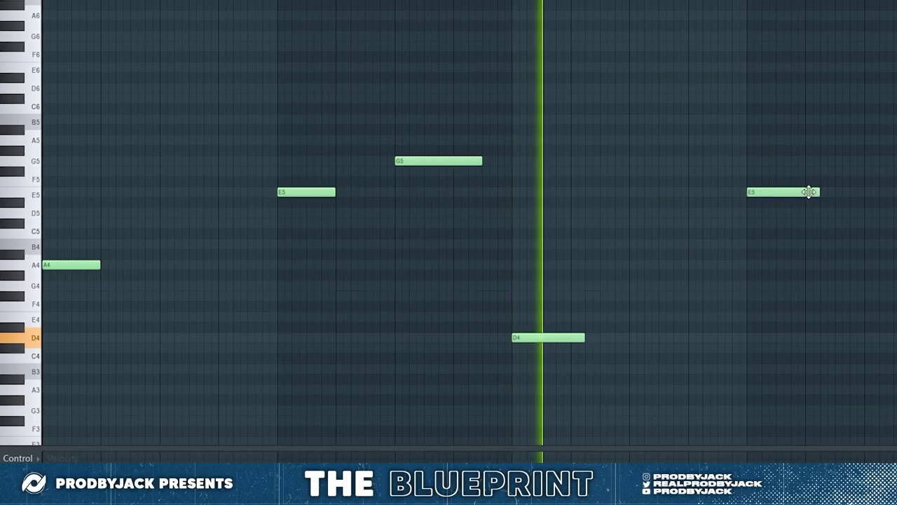
{"action": "left_click_drag", "start_coordinate": [818, 192], "coordinate": [804, 194]}
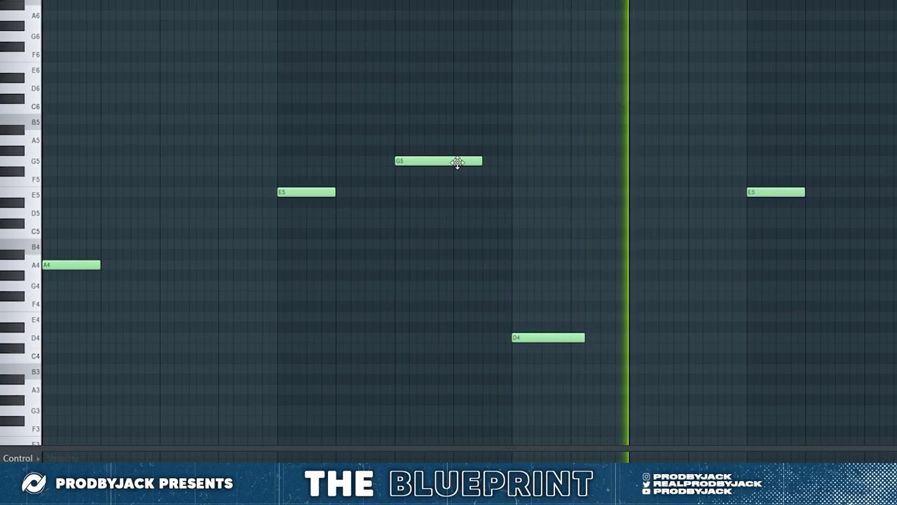
{"action": "left_click", "coordinate": [871, 160]}
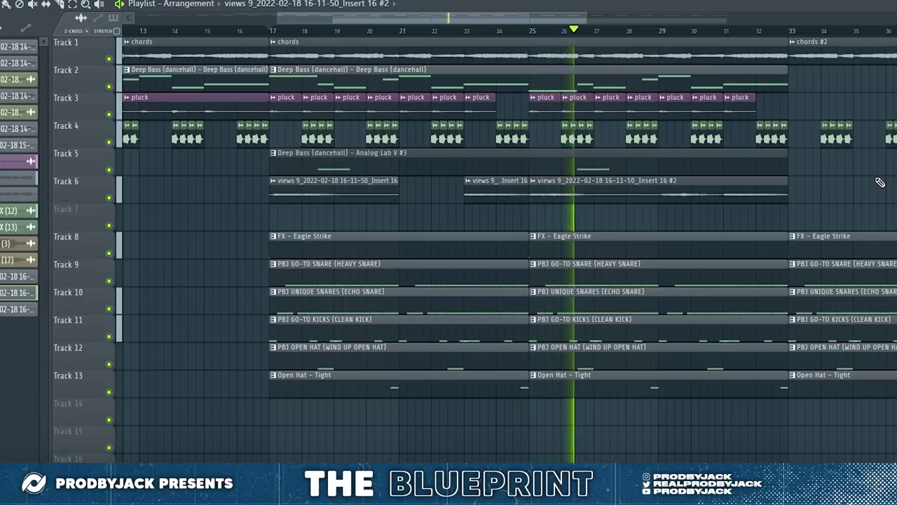
{"action": "scroll", "coordinate": [820, 165], "scroll_direction": "down", "scroll_amount": 2}
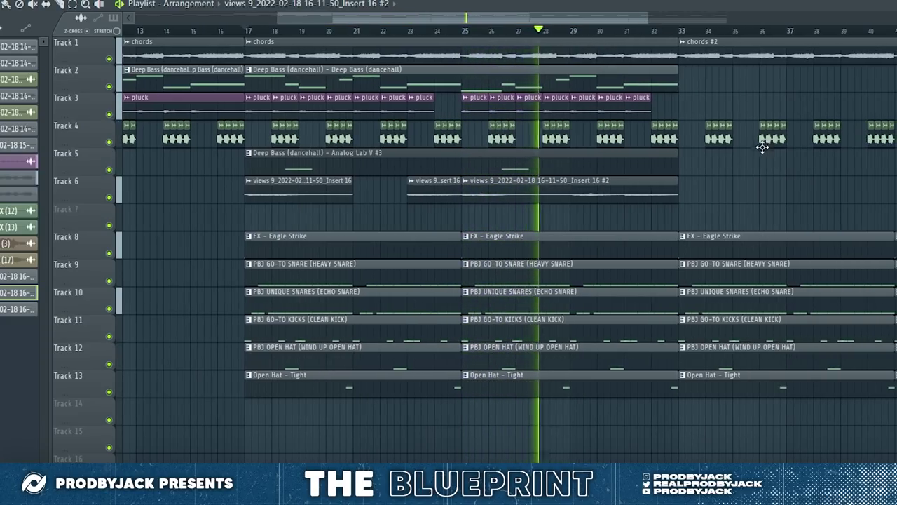